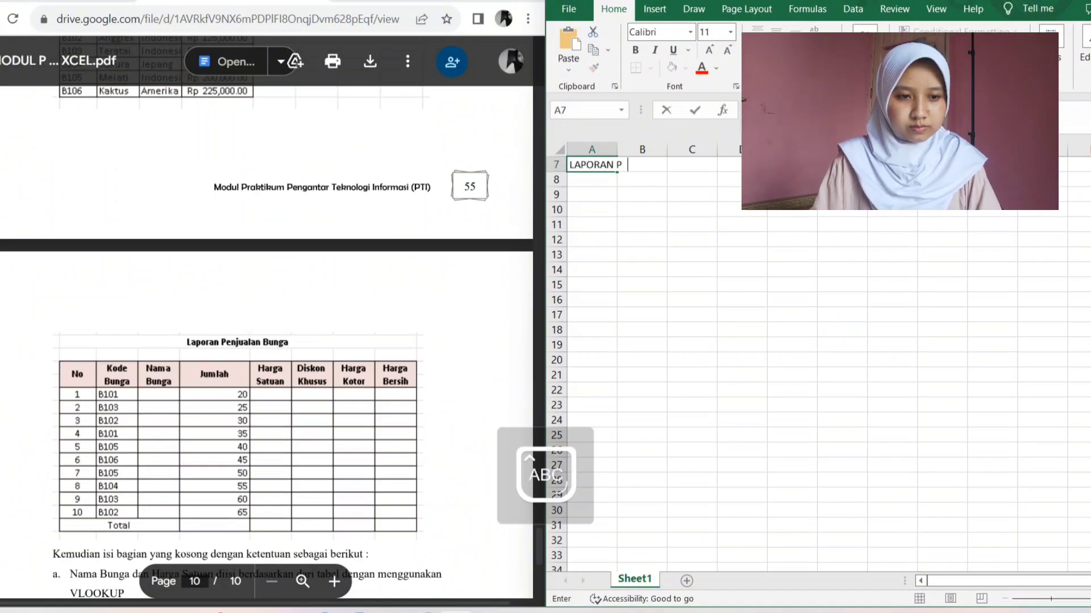
Finish the title LAPORAN PENJUALAN BUNGA in A7 and enter the headers No, Kode Bunga, Nama Bunga, Jumlah and Harga Satuan in A9:E9.
{"action": "key", "text": "Return"}
{"action": "key", "text": "Return"}
{"action": "type", "text": "No"}
{"action": "key", "text": "Tab"}
{"action": "type", "text": "Kode Bunga"}
{"action": "key", "text": "Tab"}
{"action": "type", "text": "Nama Bunga"}
{"action": "key", "text": "Tab"}
{"action": "type", "text": "Jumlah"}
{"action": "key", "text": "Tab"}
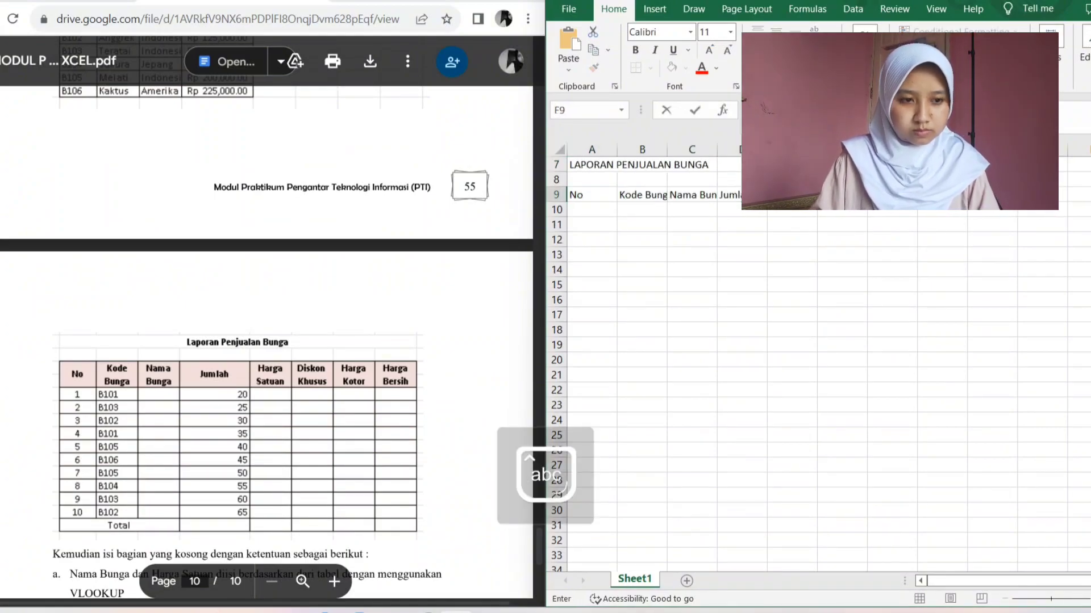
Enter the remaining headers Diskon Khusus, Harga Kotor and Harga Bersih in F9:H9.
{"action": "type", "text": "arga Kotor"}
{"action": "key", "text": "Tab"}
{"action": "type", "text": "Harga Bersih"}
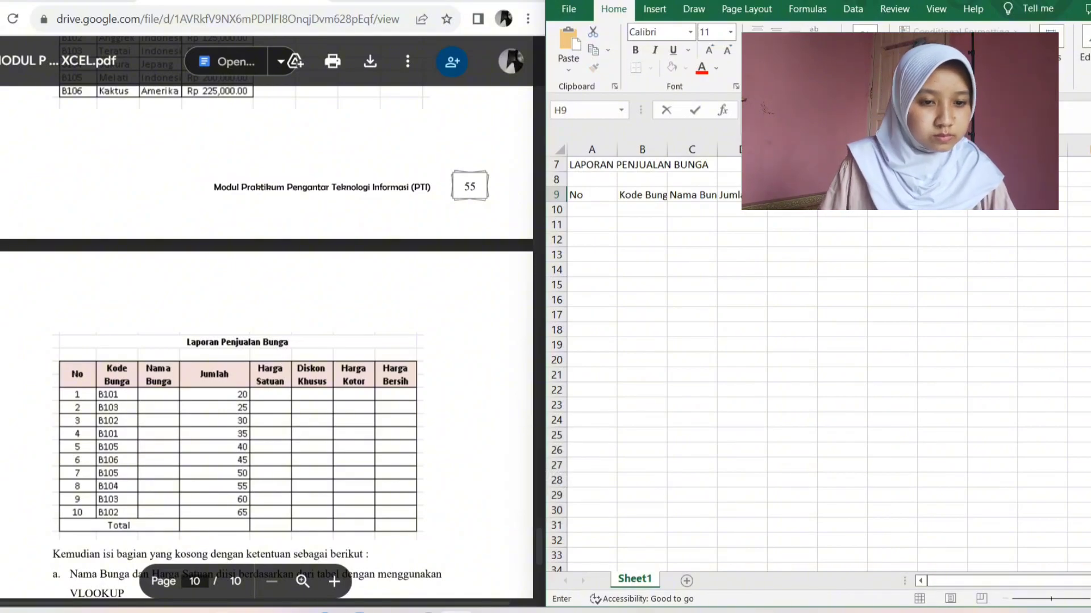
Make the report title in A7 bold and enlarge its font by two size steps.
{"action": "left_click", "coordinate": [692, 165]}
{"action": "left_click", "coordinate": [592, 165]}
{"action": "key", "text": "ctrl+b"}
{"action": "left_click", "coordinate": [814, 29]}
{"action": "left_click_drag", "start_coordinate": [556, 173], "coordinate": [942, 205]}
{"action": "left_click", "coordinate": [776, 30]}
{"action": "left_click", "coordinate": [709, 50]}
{"action": "left_click", "coordinate": [709, 50]}
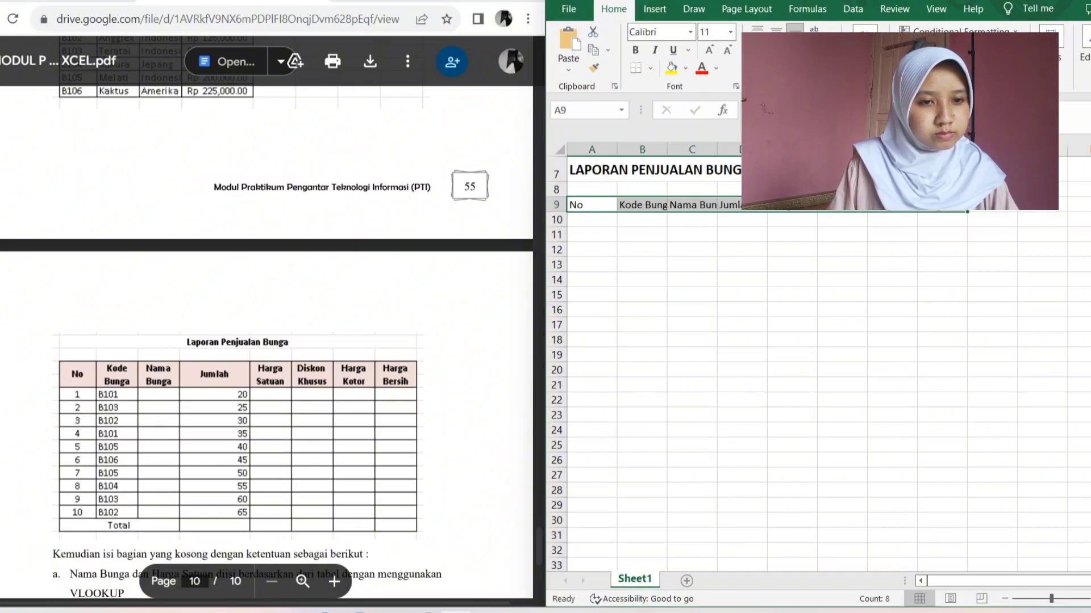
Format the headers in A9:H9 as bold 12 pt, centred horizontally and vertically, and make row 9 about twice as tall.
{"action": "left_click", "coordinate": [731, 32]}
{"action": "left_click", "coordinate": [635, 50]}
{"action": "left_click", "coordinate": [776, 29]}
{"action": "left_click", "coordinate": [776, 50]}
{"action": "left_click_drag", "start_coordinate": [556, 212], "coordinate": [556, 228]}
Try to split the Kode Bunga header in B9 onto two lines.
{"action": "left_click", "coordinate": [642, 212]}
{"action": "double_click", "coordinate": [642, 212]}
{"action": "key", "text": "ctrl+Return"}
{"action": "double_click", "coordinate": [642, 213]}
{"action": "key", "text": "shift+Return"}
{"action": "left_click", "coordinate": [642, 213]}
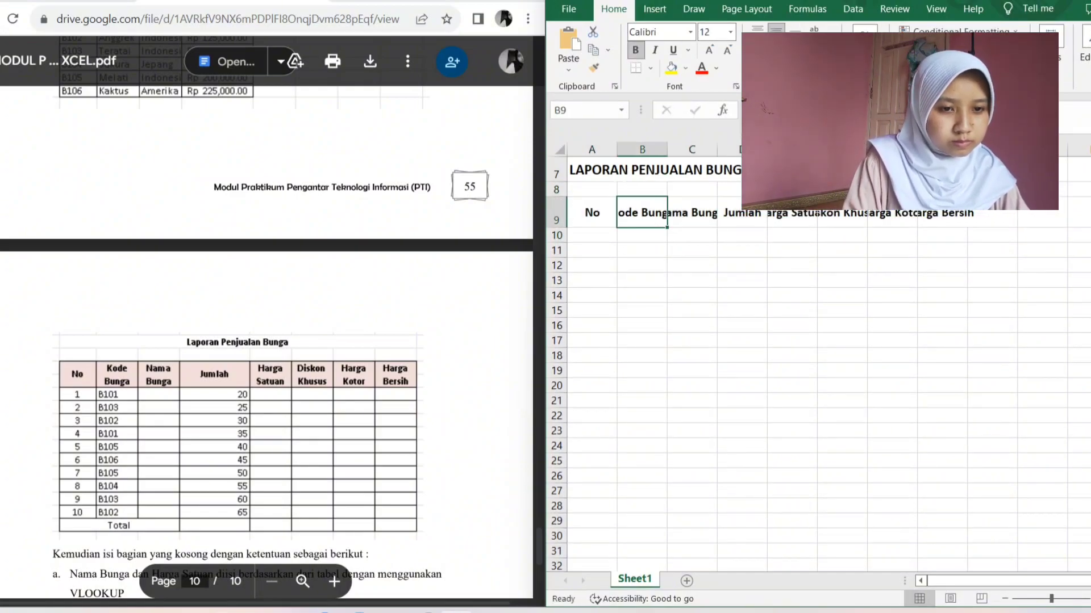
{"action": "double_click", "coordinate": [642, 213]}
Widen columns B, C, E, F and G to fit their headers.
{"action": "left_click", "coordinate": [691, 170]}
{"action": "double_click", "coordinate": [666, 149]}
{"action": "double_click", "coordinate": [749, 149]}
{"action": "double_click", "coordinate": [880, 149]}
{"action": "double_click", "coordinate": [958, 149]}
{"action": "double_click", "coordinate": [1030, 148]}
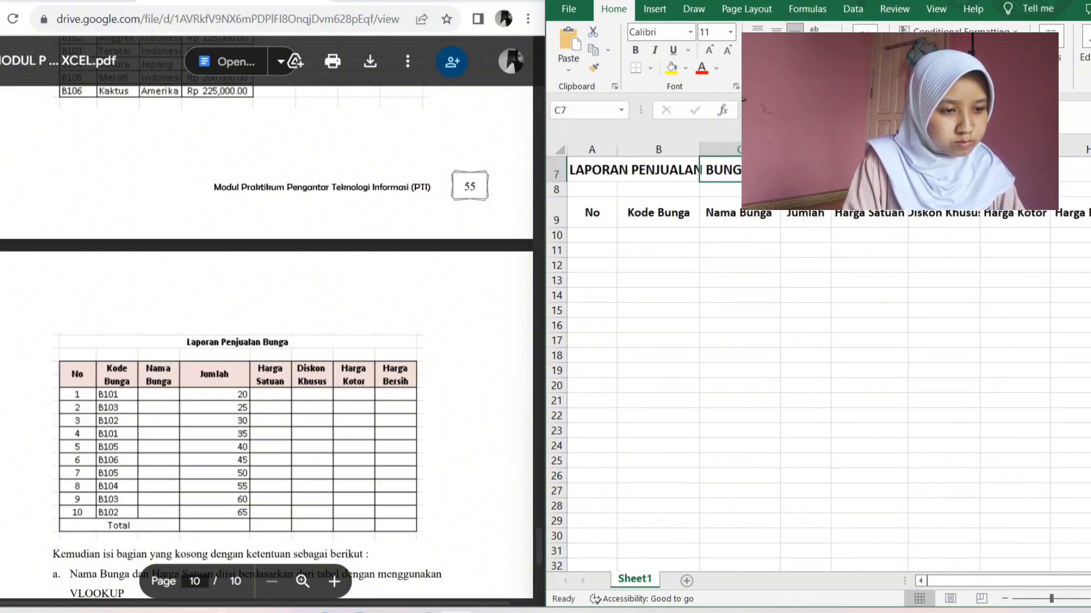
Number the table rows 1 to 10 in A10:A19 by extending the series from 1 and 2.
{"action": "left_click", "coordinate": [592, 236]}
{"action": "type", "text": "1"}
{"action": "key", "text": "Return"}
{"action": "type", "text": "2"}
{"action": "left_click_drag", "start_coordinate": [592, 235], "coordinate": [616, 378]}
Enter the flower codes B101, B103, B102 and B101 in B10:B13.
{"action": "left_click", "coordinate": [658, 235]}
{"action": "type", "text": "B101"}
{"action": "key", "text": "Return"}
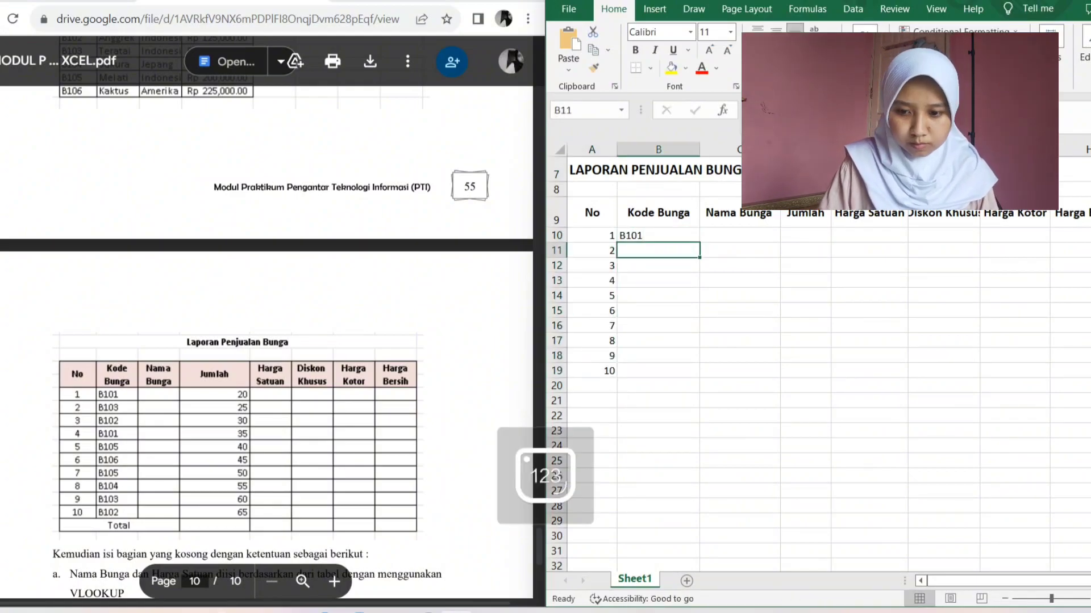
{"action": "type", "text": "B103"}
{"action": "key", "text": "Return"}
{"action": "type", "text": "B101"}
{"action": "key", "text": "Return"}
{"action": "type", "text": "B101"}
{"action": "key", "text": "Return"}
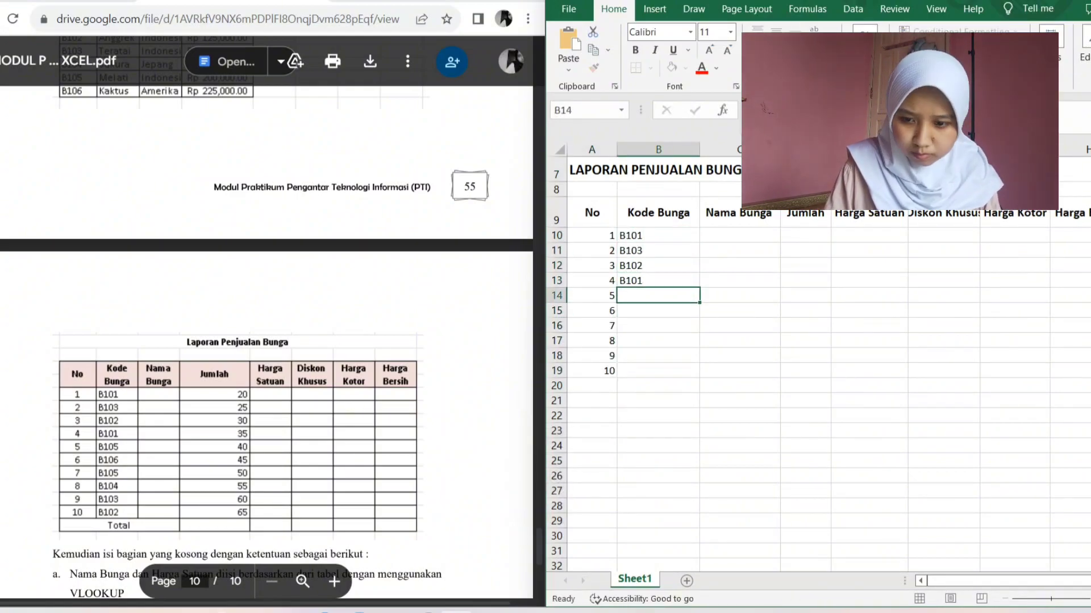
Enter the flower codes B105, B106, B105, B104, B103 and B102 in B14:B19.
{"action": "type", "text": "B105"}
{"action": "key", "text": "Return"}
{"action": "type", "text": "B106"}
{"action": "key", "text": "Return"}
{"action": "type", "text": "B105"}
{"action": "key", "text": "Return"}
{"action": "type", "text": "B104"}
{"action": "key", "text": "Return"}
{"action": "type", "text": "B103"}
{"action": "key", "text": "Return"}
{"action": "type", "text": "B102"}
{"action": "key", "text": "Return"}
Add a bold Total label in B20 and fill the Jumlah cells D10:D19 with 20 to 65 in steps of 5.
{"action": "type", "text": "Total"}
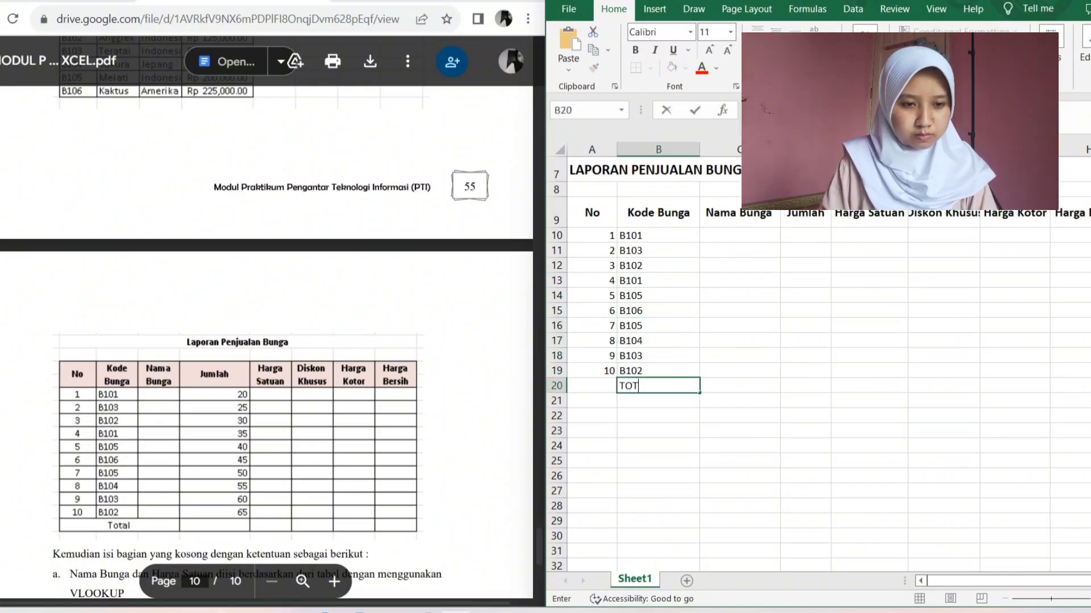
{"action": "key", "text": "ctrl+b"}
{"action": "left_click", "coordinate": [804, 234]}
{"action": "type", "text": "20 25 30 35 40 45 50 55 60 65"}
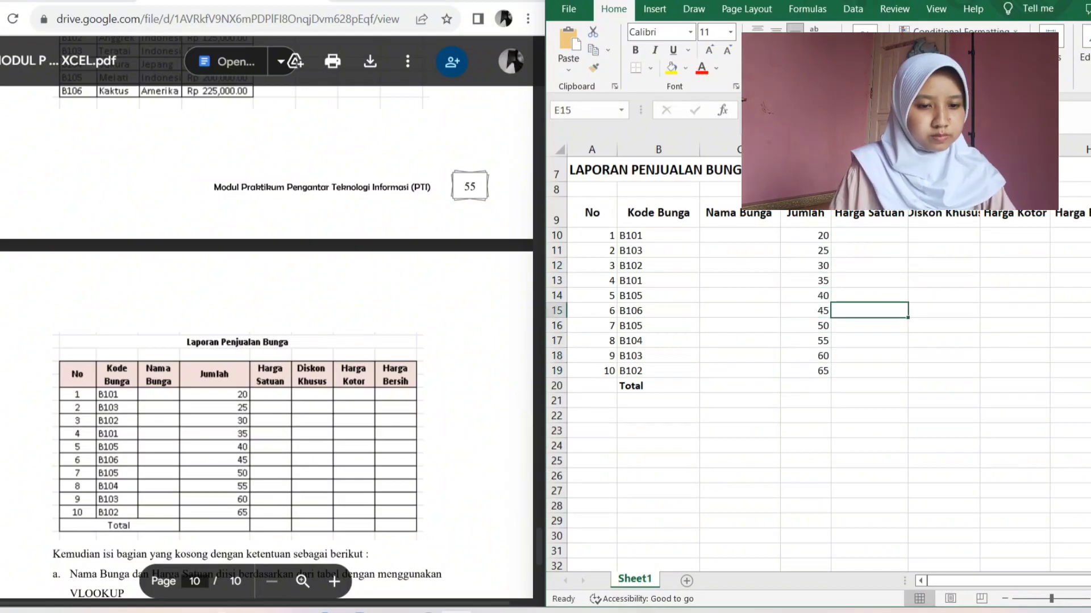
Add cell borders to the sales table A9:H19 and to the Total row A20:H20.
{"action": "left_click_drag", "start_coordinate": [592, 213], "coordinate": [1068, 370]}
{"action": "left_click", "coordinate": [650, 68]}
{"action": "left_click", "coordinate": [681, 223]}
{"action": "left_click_drag", "start_coordinate": [592, 386], "coordinate": [1068, 386]}
{"action": "left_click", "coordinate": [650, 68]}
{"action": "left_click", "coordinate": [698, 224]}
{"action": "left_click", "coordinate": [650, 68]}
{"action": "left_click", "coordinate": [681, 206]}
Enter the bold title Tabel Bunga in A22 for the lookup table from the module PDF.
{"action": "left_click", "coordinate": [592, 415]}
{"action": "scroll", "coordinate": [267, 341], "scroll_direction": "up", "scroll_amount": 3}
{"action": "key", "text": "Caps_Lock"}
{"action": "type", "text": "T"}
{"action": "key", "text": "Caps_Lock"}
{"action": "type", "text": "abel Bunga"}
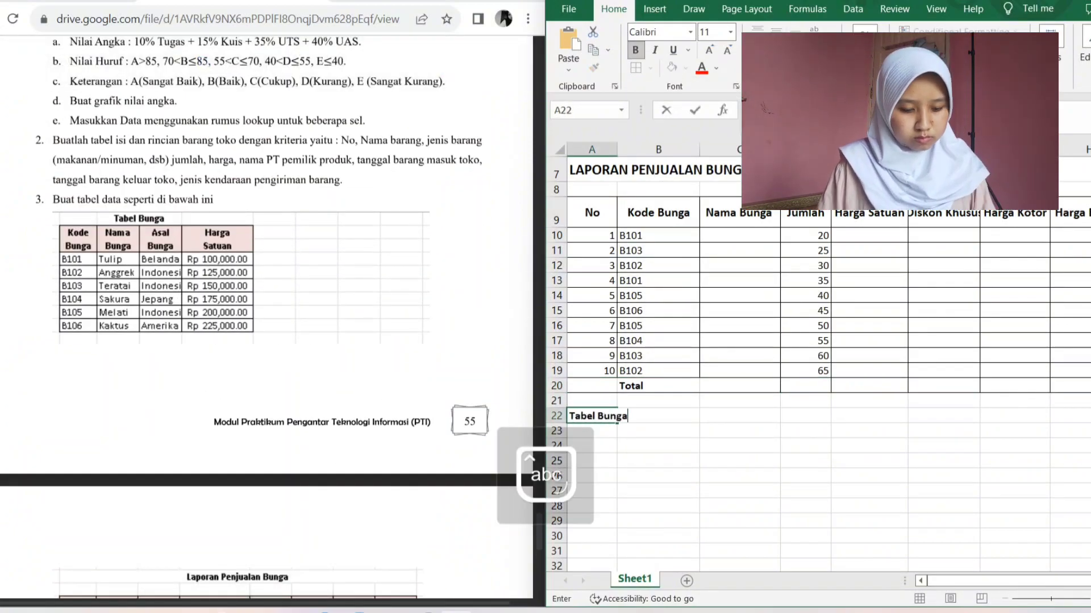
Enter the headers Kode Bunga, Nama Bunga, Asal Bunga and Harga Satuan in A24:D24.
{"action": "key", "text": "Return"}
{"action": "key", "text": "Return"}
{"action": "key", "text": "Caps_Lock"}
{"action": "type", "text": "K"}
{"action": "key", "text": "Caps_Lock"}
{"action": "type", "text": "ode Bunga"}
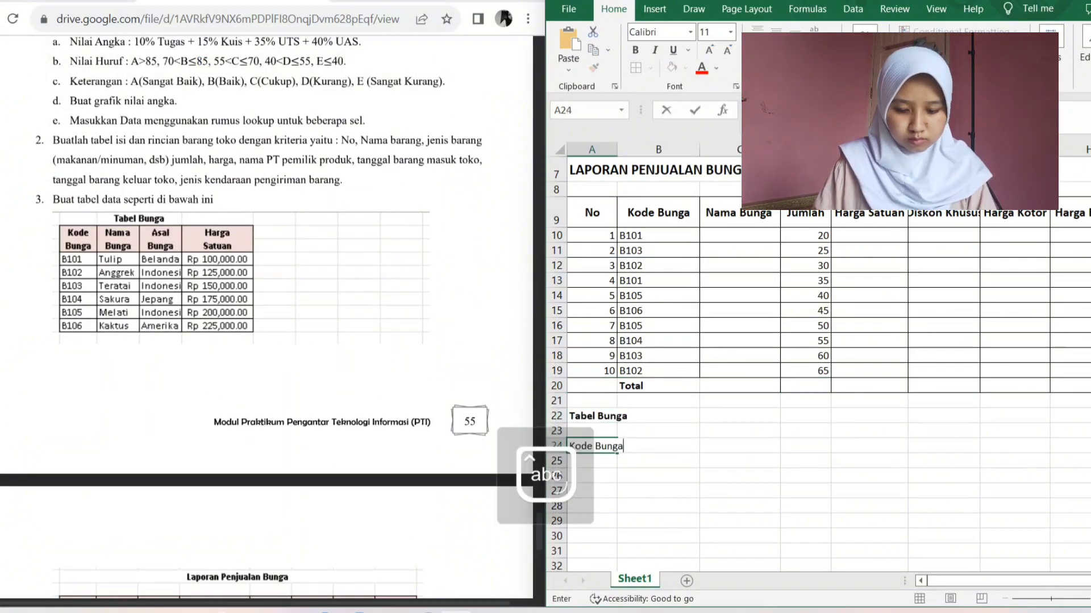
{"action": "key", "text": "Tab"}
{"action": "type", "text": "Nama Bunga"}
{"action": "key", "text": "Tab"}
{"action": "type", "text": "Asal Bunga"}
{"action": "key", "text": "Tab"}
{"action": "type", "text": "Harga Satuan"}
{"action": "left_click", "coordinate": [739, 416]}
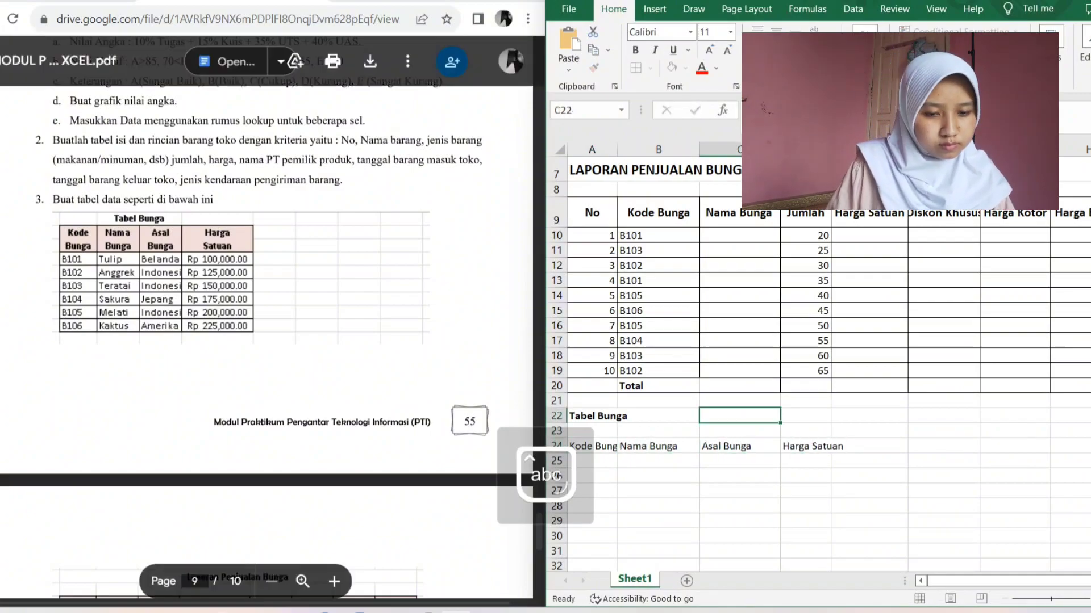
Centre the row numbers in A10:A19 horizontally.
{"action": "left_click", "coordinate": [592, 432]}
{"action": "left_click_drag", "start_coordinate": [592, 235], "coordinate": [591, 371]}
{"action": "left_click", "coordinate": [775, 50]}
Remove the word Bunga from the Kode Bunga header in A24 and enter it again.
{"action": "left_click", "coordinate": [658, 446]}
{"action": "double_click", "coordinate": [591, 446]}
{"action": "key", "text": "BackSpace"}
{"action": "key", "text": "BackSpace"}
{"action": "key", "text": "BackSpace"}
{"action": "key", "text": "BackSpace"}
{"action": "key", "text": "BackSpace"}
{"action": "key", "text": "BackSpace"}
{"action": "key", "text": "Return"}
{"action": "double_click", "coordinate": [592, 446]}
{"action": "left_click", "coordinate": [592, 432]}
{"action": "double_click", "coordinate": [592, 445]}
{"action": "type", "text": "Bunga"}
Widen columns A and D to fit the Kode Bunga and Harga Satuan headers in row 24.
{"action": "left_click", "coordinate": [658, 461]}
{"action": "double_click", "coordinate": [616, 149]}
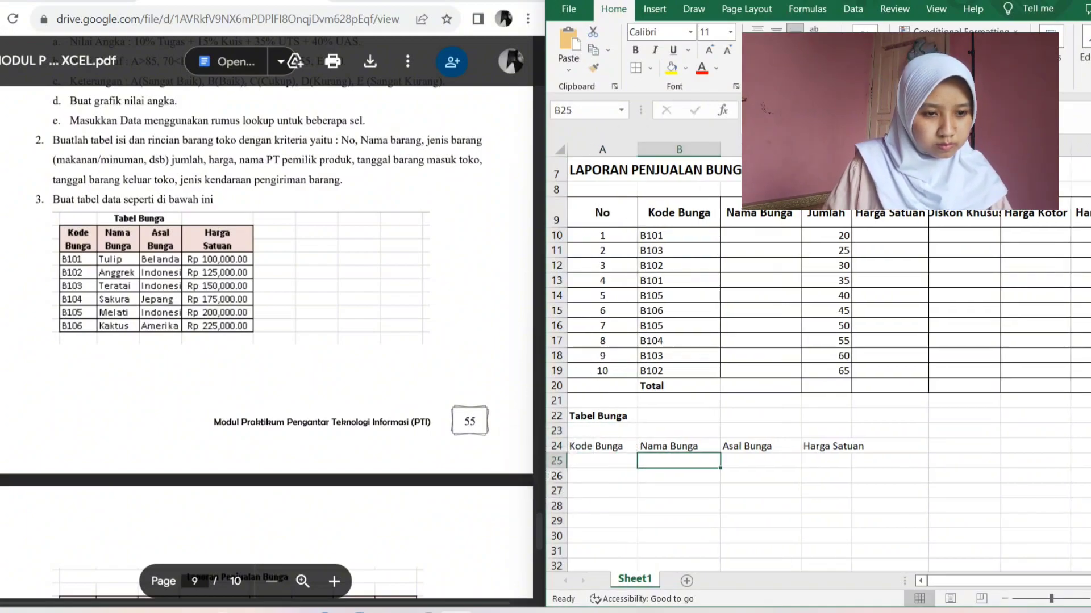
Fill A25:A30 with the flower codes B101 to B106, extending the series from the first three codes.
{"action": "scroll", "coordinate": [267, 318], "scroll_direction": "down", "scroll_amount": 2}
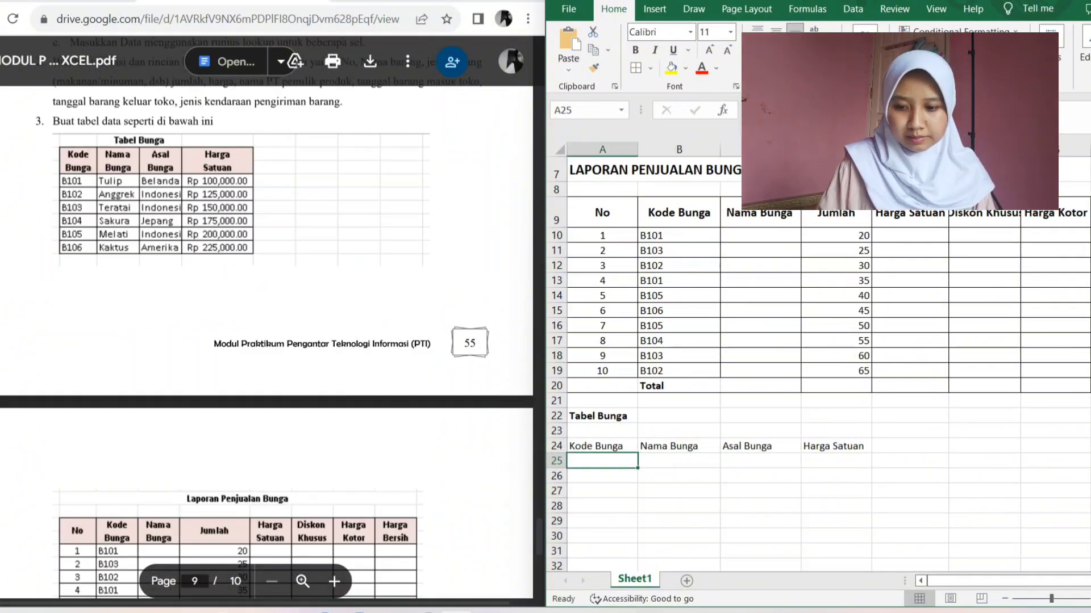
{"action": "left_click", "coordinate": [591, 461]}
{"action": "type", "text": "B101"}
{"action": "key", "text": "Return"}
{"action": "type", "text": "B102"}
{"action": "key", "text": "Return"}
{"action": "type", "text": "B103"}
{"action": "left_click_drag", "start_coordinate": [591, 460], "coordinate": [639, 536]}
Enter the flower names Tulip, Anggrek, Teratai, Sakura, Melati and Kaktus in B25:B30.
{"action": "left_click", "coordinate": [639, 461]}
{"action": "type", "text": "Tulip"}
{"action": "key", "text": "Return"}
{"action": "type", "text": "Anggrek"}
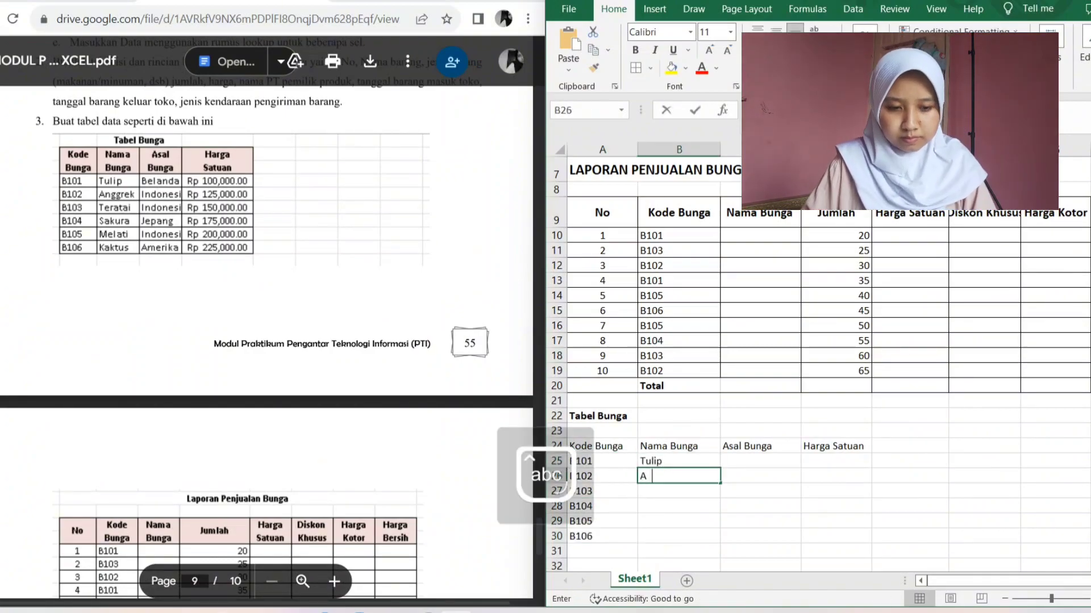
{"action": "key", "text": "Return"}
{"action": "type", "text": "Teratai"}
{"action": "key", "text": "Return"}
{"action": "type", "text": "Sakura"}
{"action": "key", "text": "Return"}
{"action": "type", "text": "Melati"}
{"action": "key", "text": "Return"}
{"action": "type", "text": "Kaktus"}
{"action": "key", "text": "Tab"}
Enter the origins Belanda, Indonesia, Indonesia, Jepang, Indonesia and Amerika in C25:C30.
{"action": "left_click", "coordinate": [760, 461]}
{"action": "type", "text": "Belanda"}
{"action": "key", "text": "Return"}
{"action": "type", "text": "Indonesia"}
{"action": "key", "text": "Return"}
{"action": "type", "text": "Indonesia"}
{"action": "key", "text": "Return"}
{"action": "type", "text": "Jepang"}
{"action": "key", "text": "Return"}
{"action": "type", "text": "Indonesia"}
{"action": "key", "text": "Return"}
{"action": "type", "text": "Amerika"}
Enter the unit prices Rp100.000, Rp125.000, Rp150.000 and Rp175.000 in D25:D28 and extend the series to Rp225.000 in D30.
{"action": "left_click", "coordinate": [835, 460]}
{"action": "type", "text": "Rp100.000"}
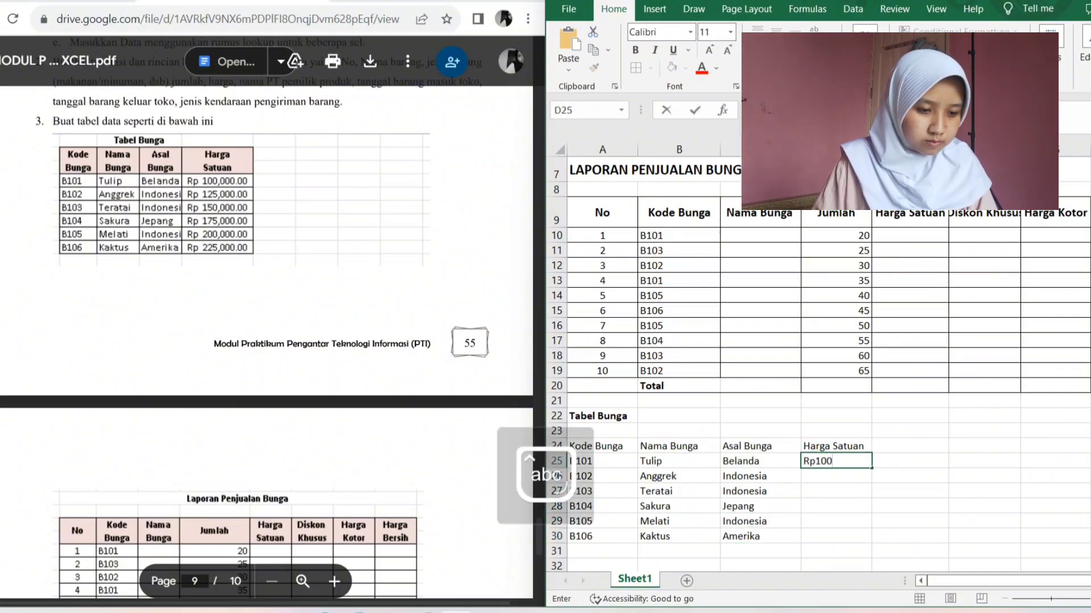
{"action": "key", "text": "Return"}
{"action": "type", "text": "Rp125.000"}
{"action": "key", "text": "Return"}
{"action": "type", "text": "Rp150000"}
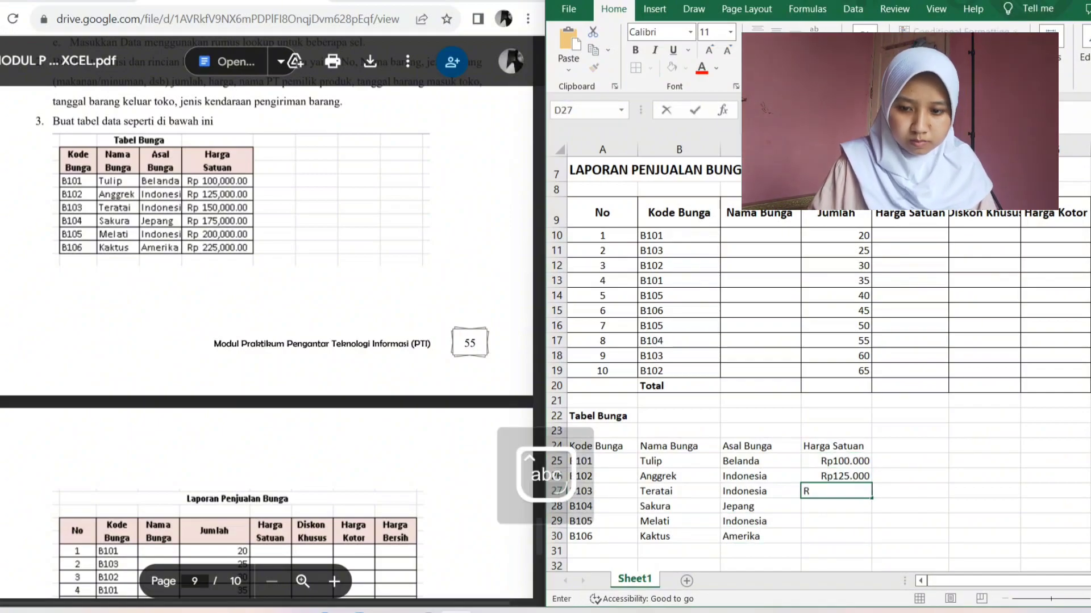
{"action": "key", "text": "Return"}
{"action": "type", "text": "Rp175.000"}
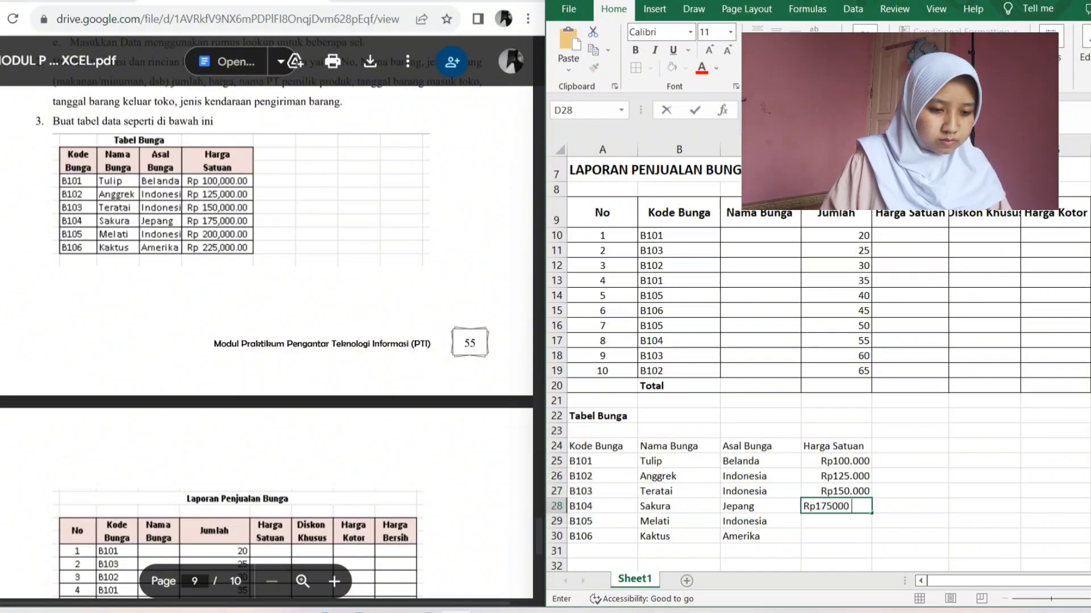
{"action": "key", "text": "Return"}
{"action": "left_click_drag", "start_coordinate": [836, 461], "coordinate": [836, 506]}
{"action": "left_click_drag", "start_coordinate": [872, 514], "coordinate": [872, 544]}
Apply borders to all cells of the flower table A24:D30.
{"action": "left_click_drag", "start_coordinate": [596, 446], "coordinate": [835, 536]}
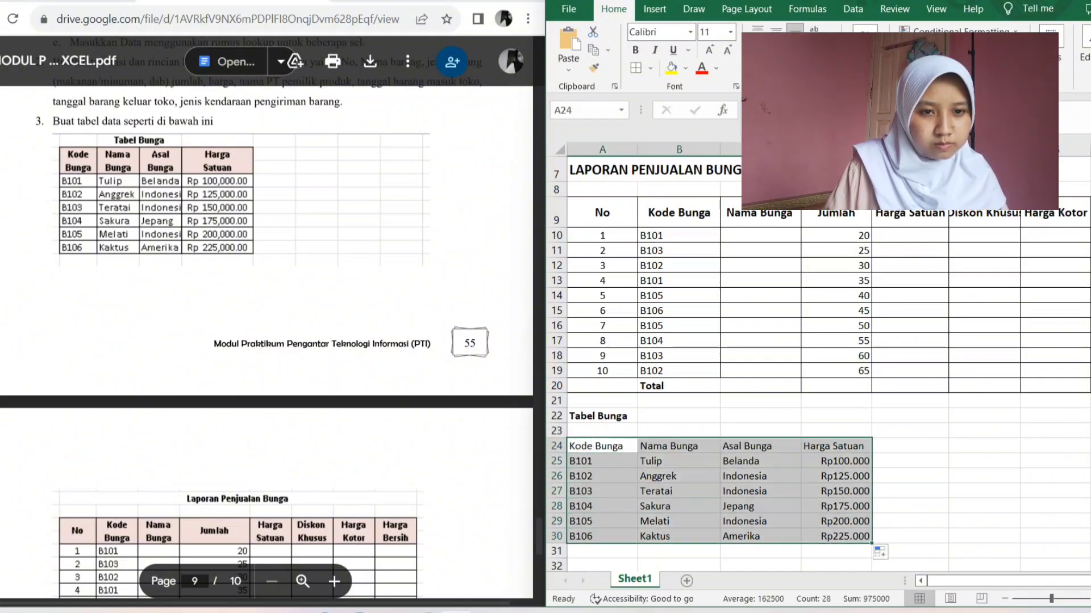
{"action": "left_click", "coordinate": [636, 68]}
{"action": "left_click", "coordinate": [457, 1]}
{"action": "left_click", "coordinate": [1089, 1]}
{"action": "left_click", "coordinate": [593, 429]}
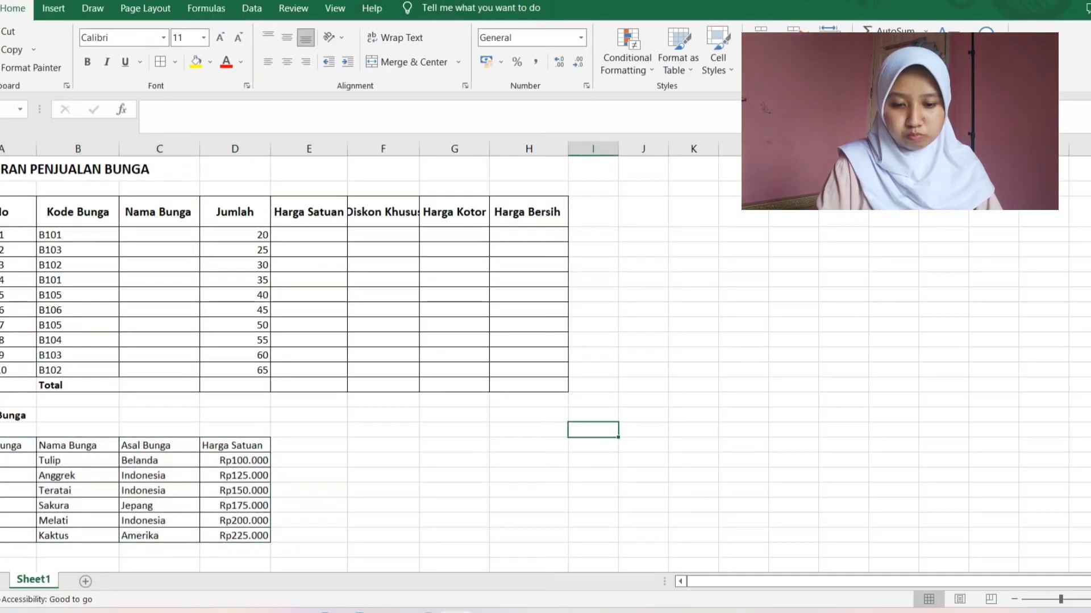
Examine the module PDF's rules for filling the flower name, unit price, discount, gross price and net price columns.
{"action": "key", "text": "alt+Tab"}
{"action": "scroll", "coordinate": [267, 341], "scroll_direction": "down", "scroll_amount": 5}
{"action": "key", "text": "alt+Tab"}
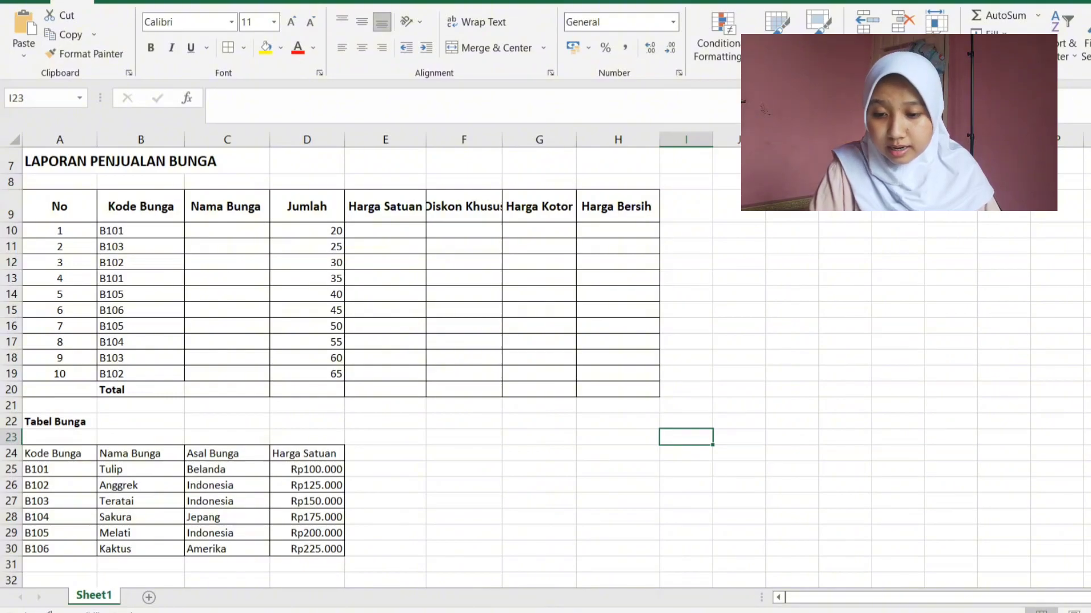
{"action": "left_click", "coordinate": [141, 454]}
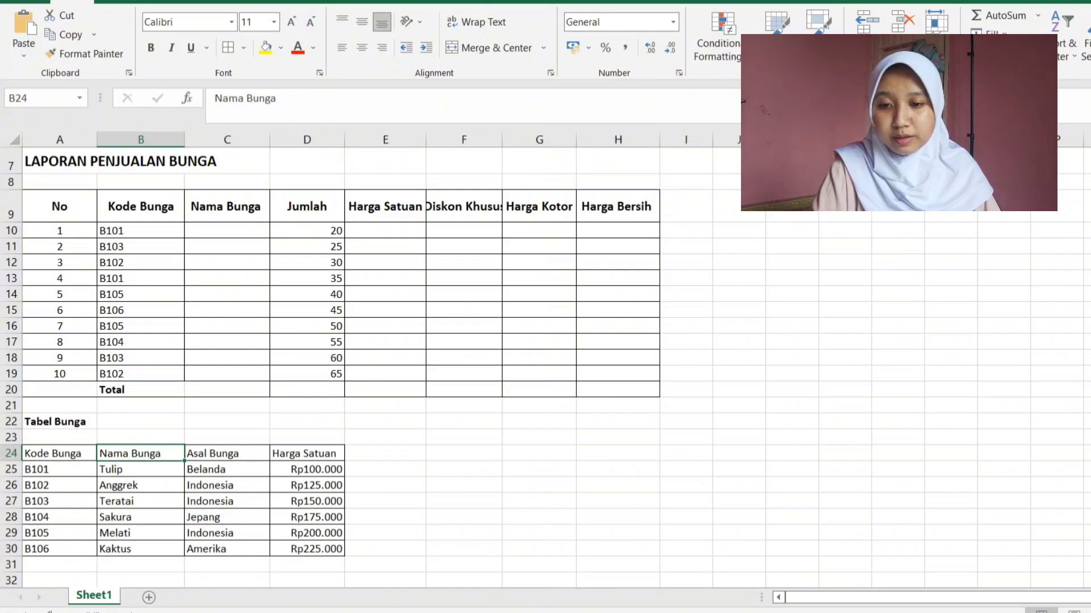
{"action": "left_click", "coordinate": [226, 230]}
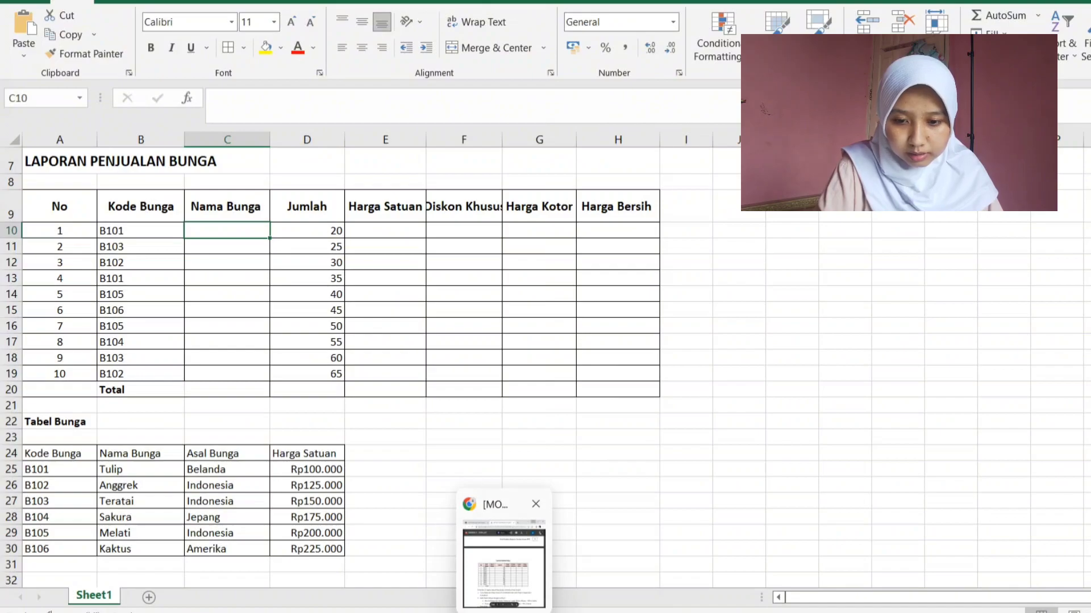
{"action": "left_click", "coordinate": [503, 554]}
{"action": "scroll", "coordinate": [536, 504], "scroll_direction": "down", "scroll_amount": 3}
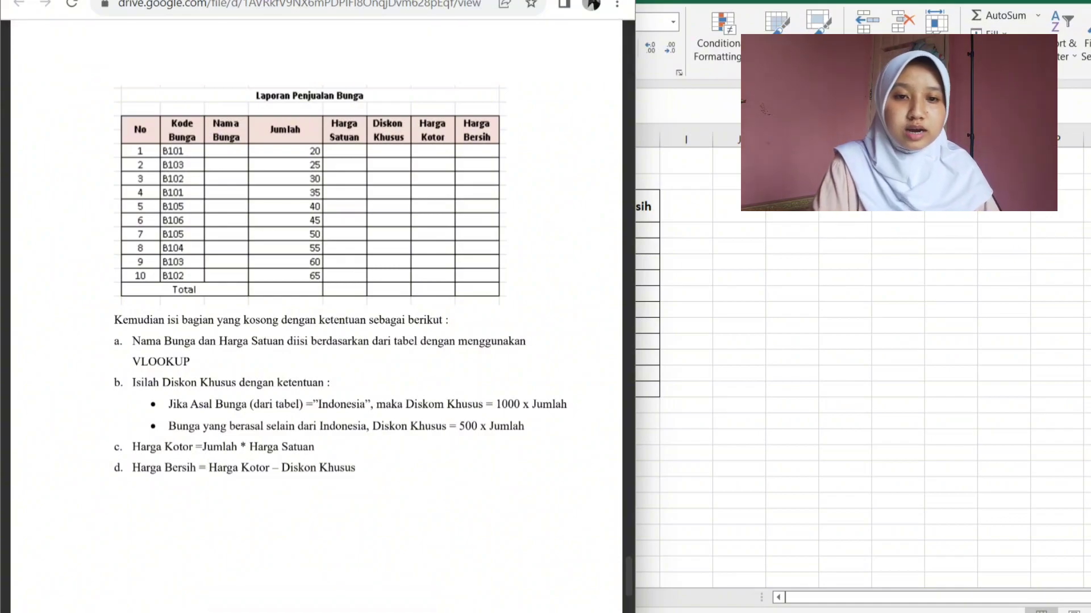
{"action": "key", "text": "super+Down"}
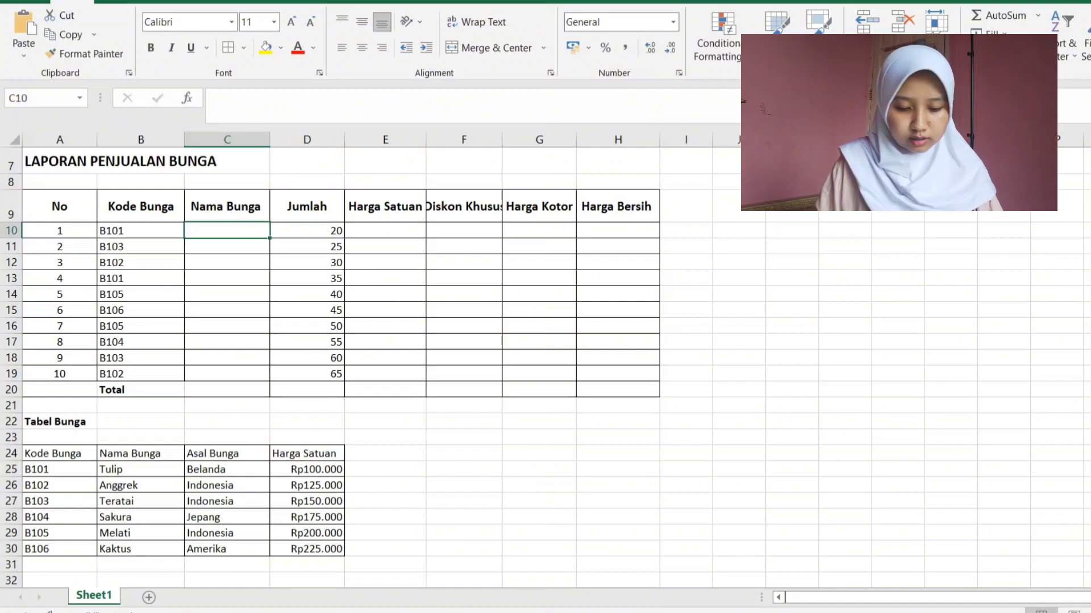
Start a VLOOKUP formula in C10 with the flower code in B10 as the lookup value.
{"action": "type", "text": "="}
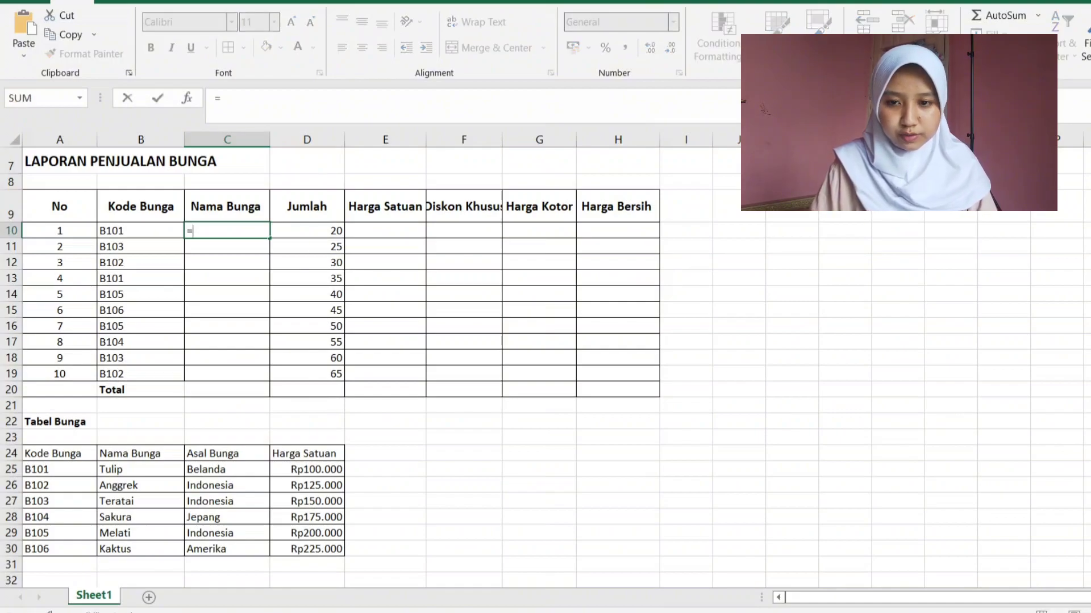
{"action": "type", "text": "v"}
{"action": "key", "text": "BackSpace"}
{"action": "key", "text": "Caps_Lock"}
{"action": "type", "text": "VLOOKI"}
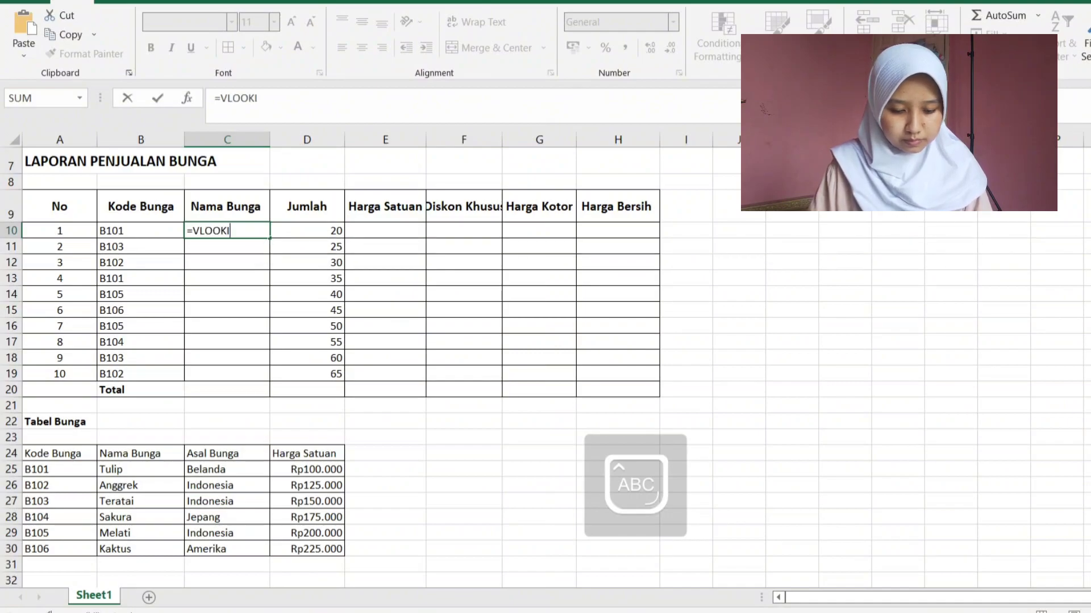
{"action": "key", "text": "BackSpace"}
{"action": "type", "text": "UP"}
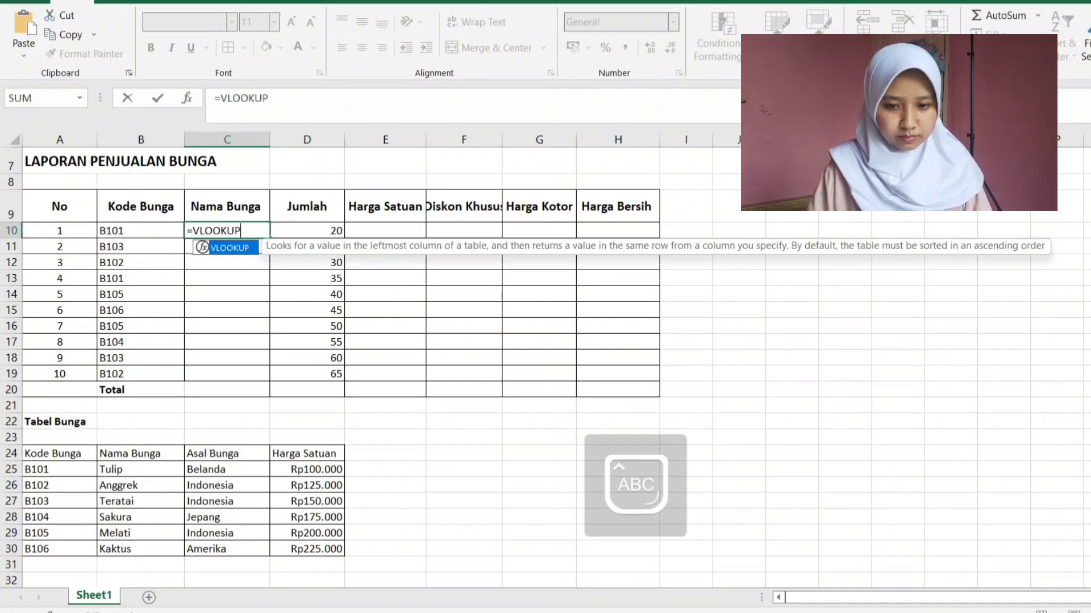
{"action": "type", "text": "("}
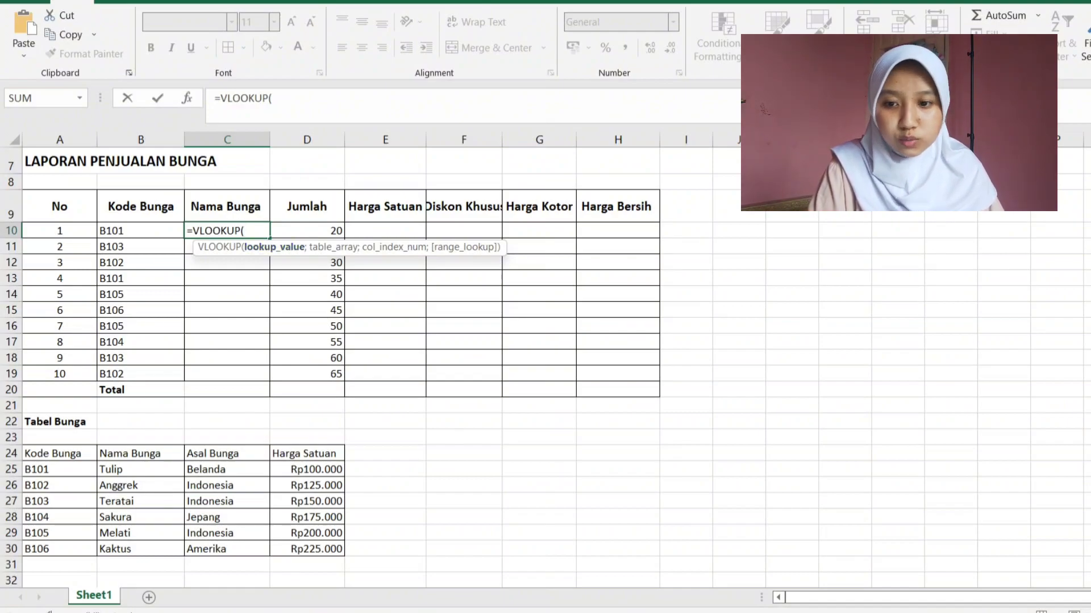
{"action": "left_click", "coordinate": [141, 230]}
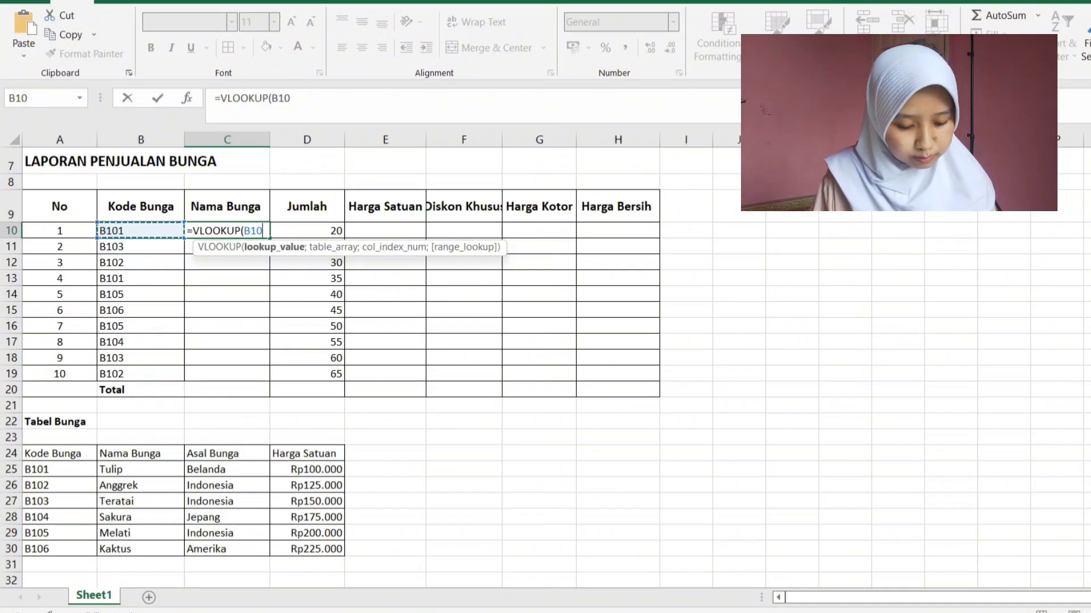
{"action": "type", "text": ";"}
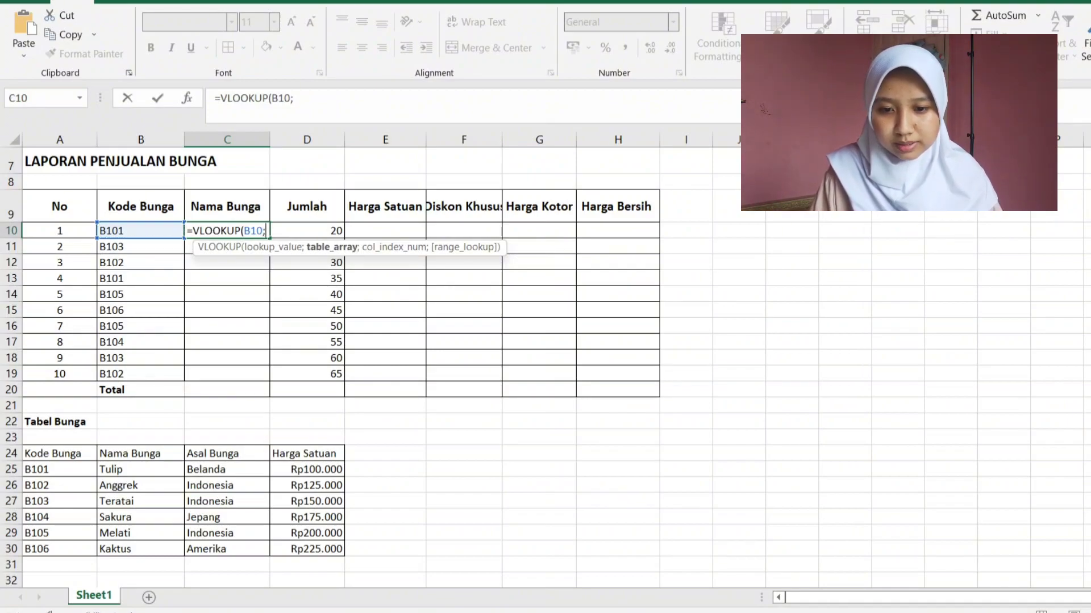
Complete the C10 lookup with the absolute table range $A$24:$D$30, column index 2 and an empty range-lookup argument.
{"action": "left_click_drag", "start_coordinate": [46, 453], "coordinate": [341, 553]}
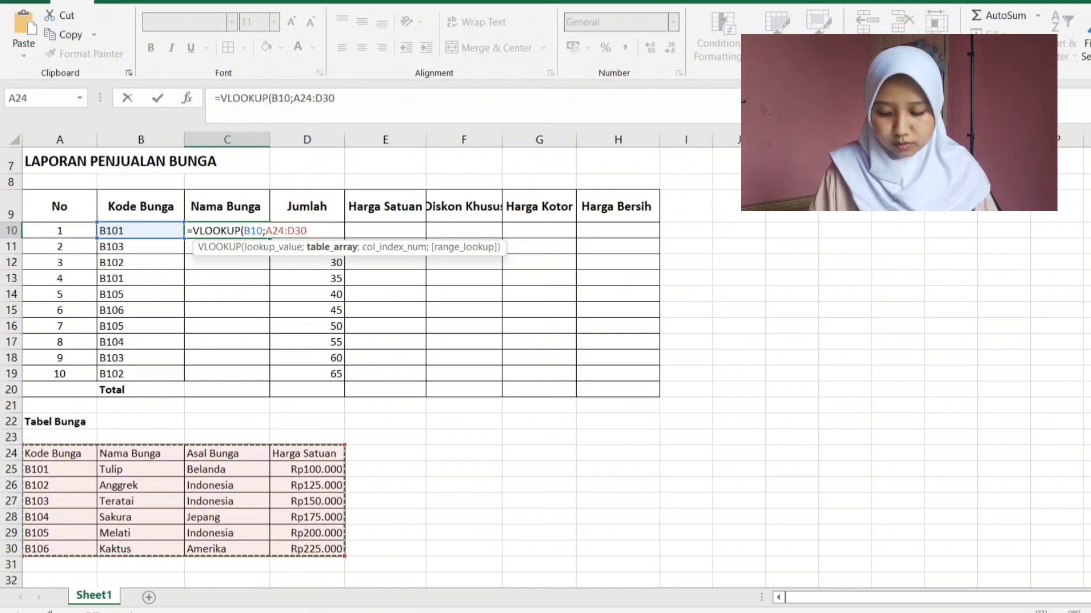
{"action": "key", "text": "F4"}
{"action": "type", "text": ";"}
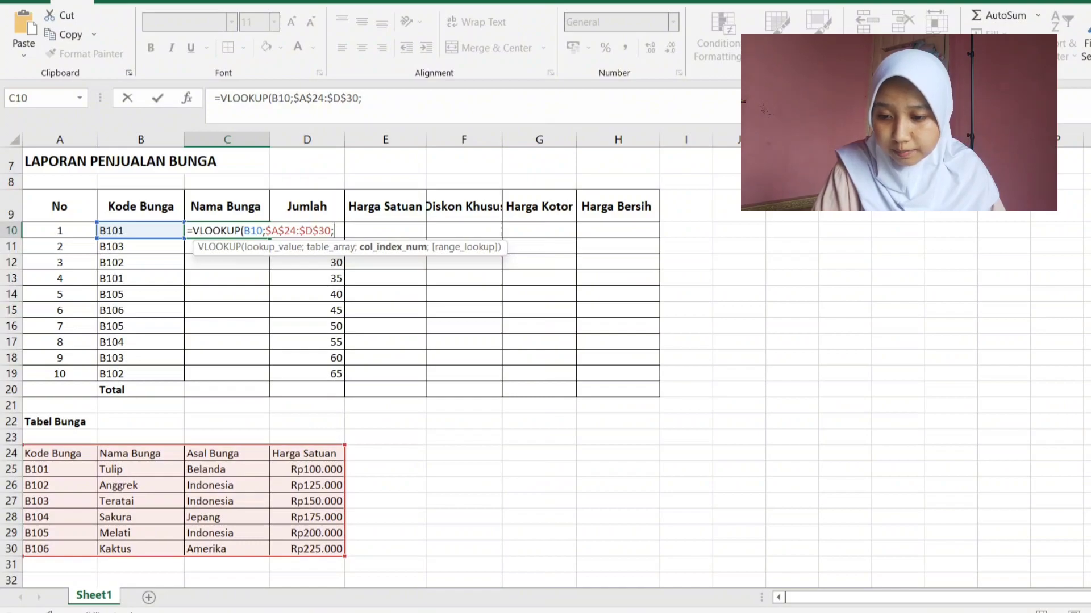
{"action": "type", "text": "2"}
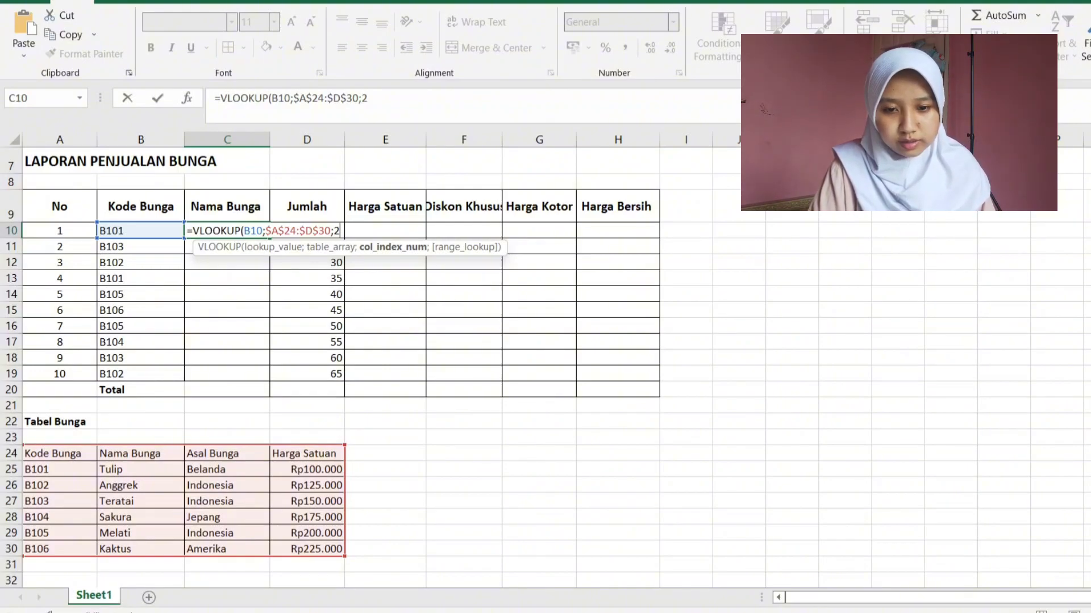
{"action": "type", "text": ";"}
{"action": "key", "text": "Down"}
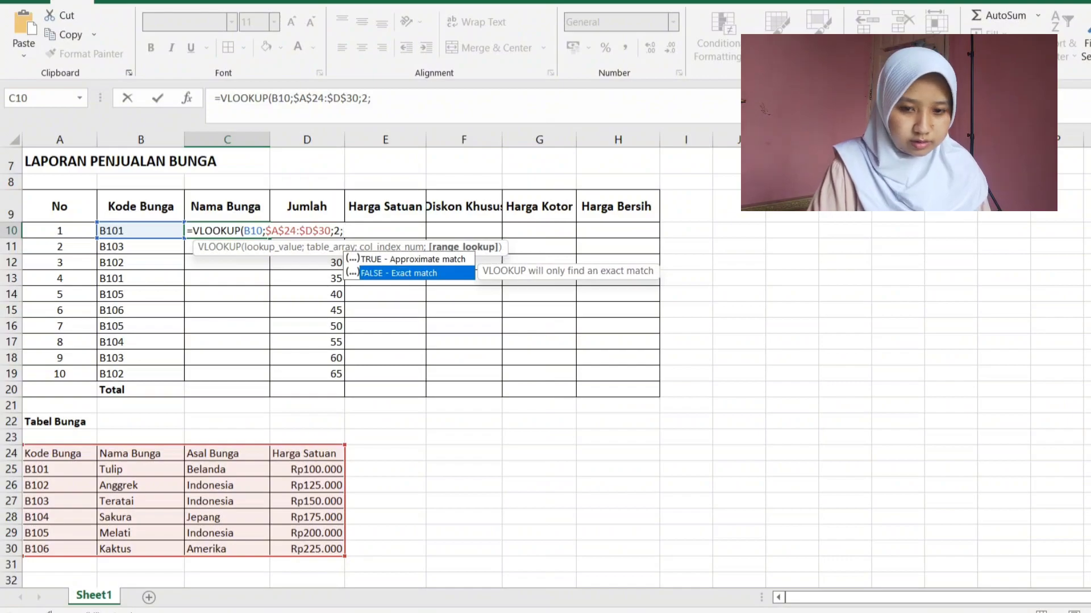
{"action": "key", "text": "Return"}
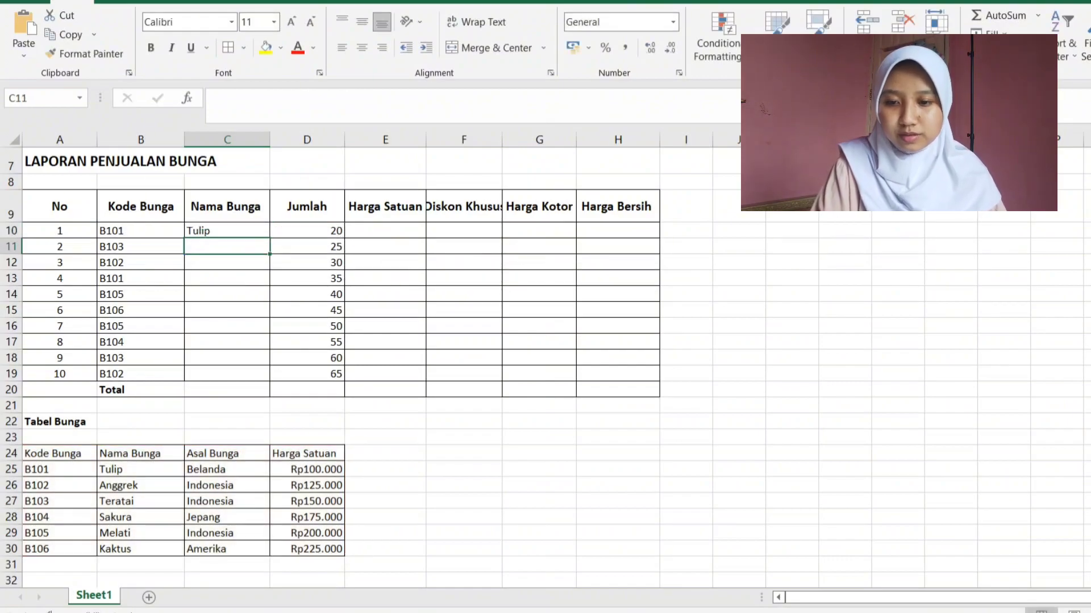
Fill the flower name formula from C10 down to C19 and widen column F to fit the Diskon Khusus heading.
{"action": "left_click", "coordinate": [227, 230]}
{"action": "left_click_drag", "start_coordinate": [269, 238], "coordinate": [270, 380]}
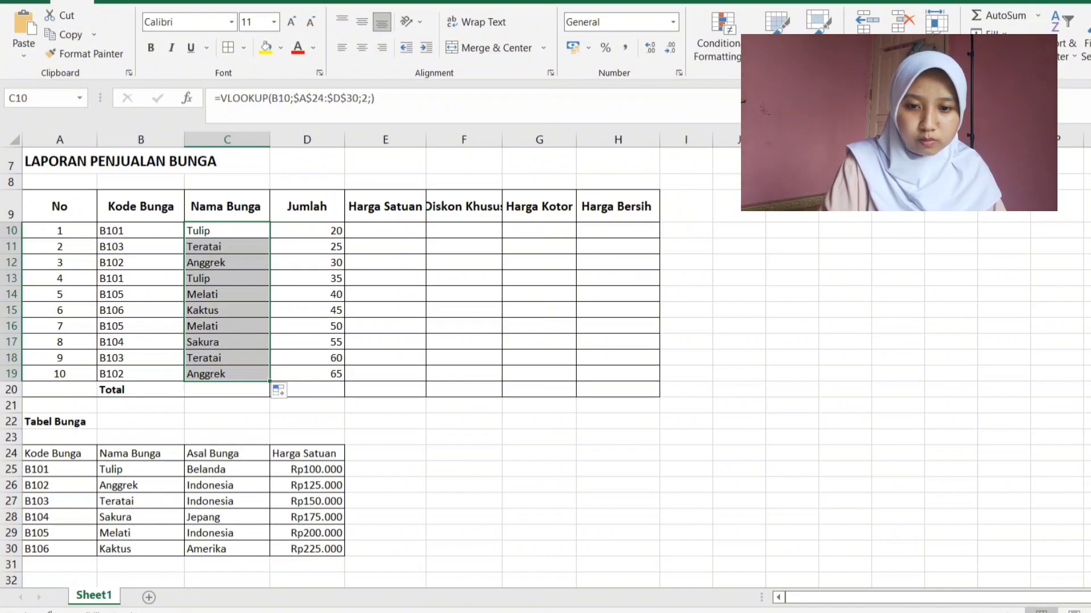
{"action": "left_click_drag", "start_coordinate": [502, 140], "coordinate": [518, 140]}
Start a VLOOKUP formula in E10 under Harga Satuan with the flower code in B10 as the lookup value.
{"action": "left_click", "coordinate": [385, 230]}
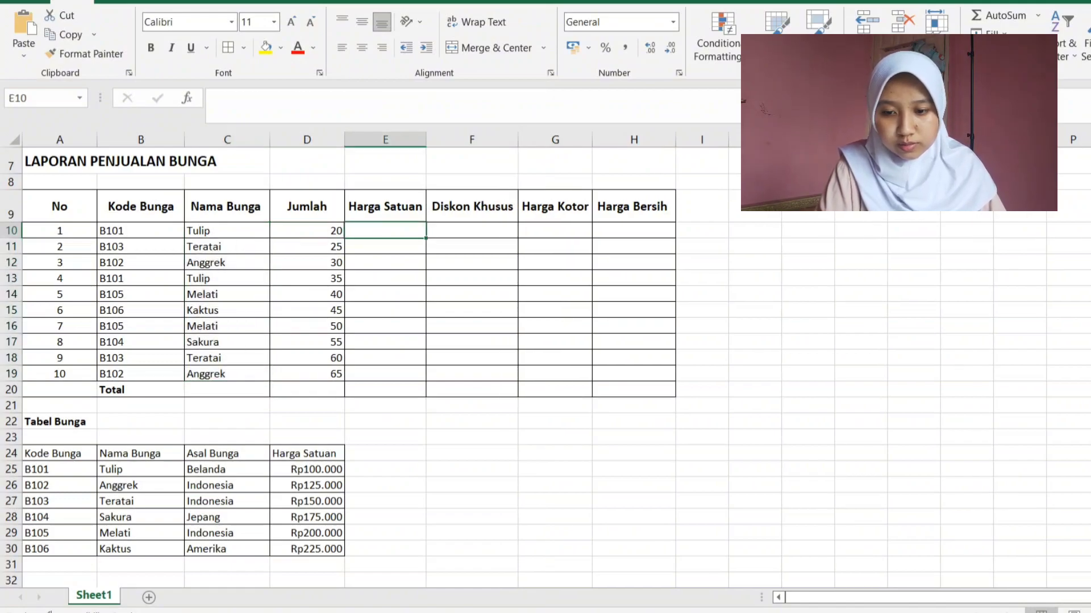
{"action": "type", "text": "="}
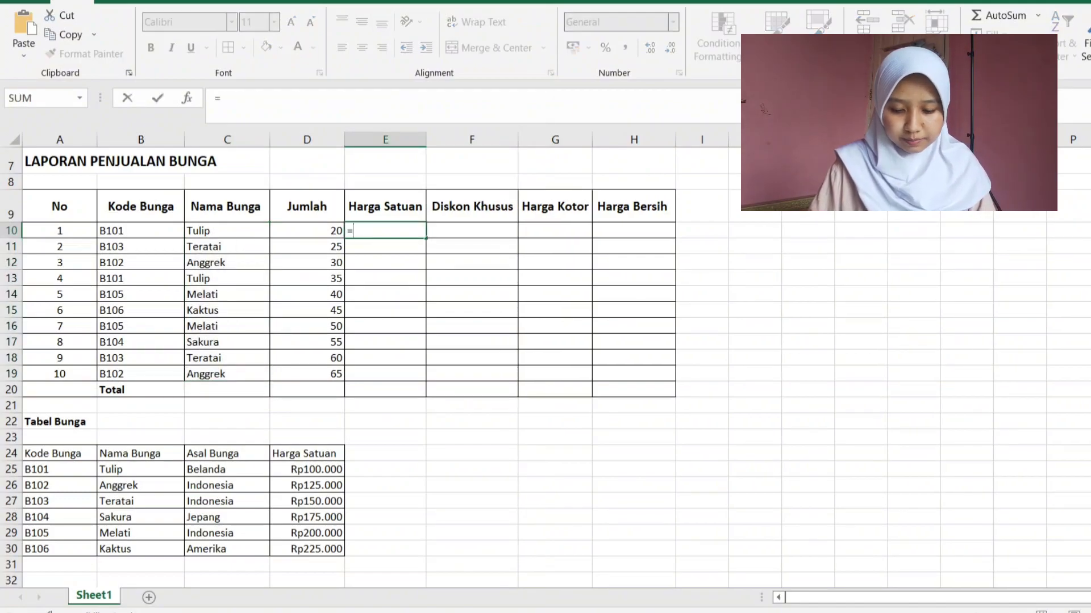
{"action": "type", "text": "VLOOKUP"}
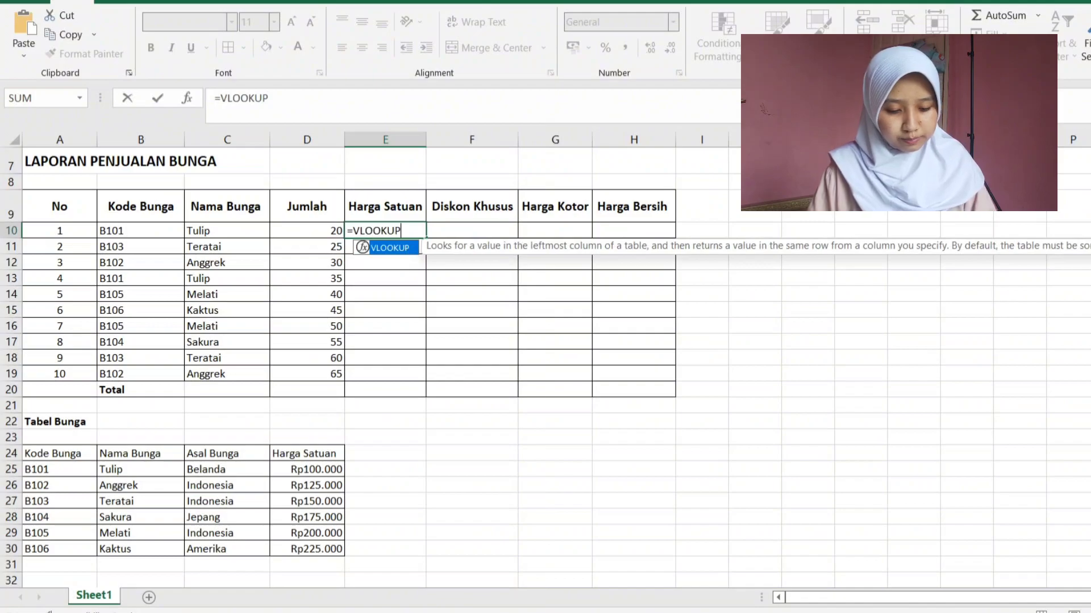
{"action": "type", "text": "("}
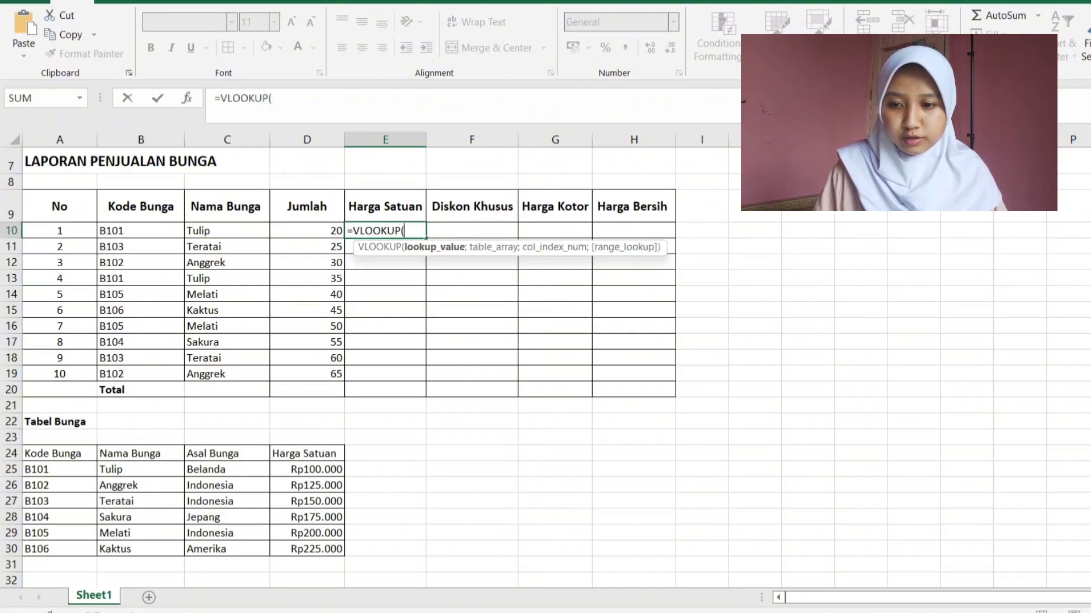
{"action": "left_click", "coordinate": [140, 230]}
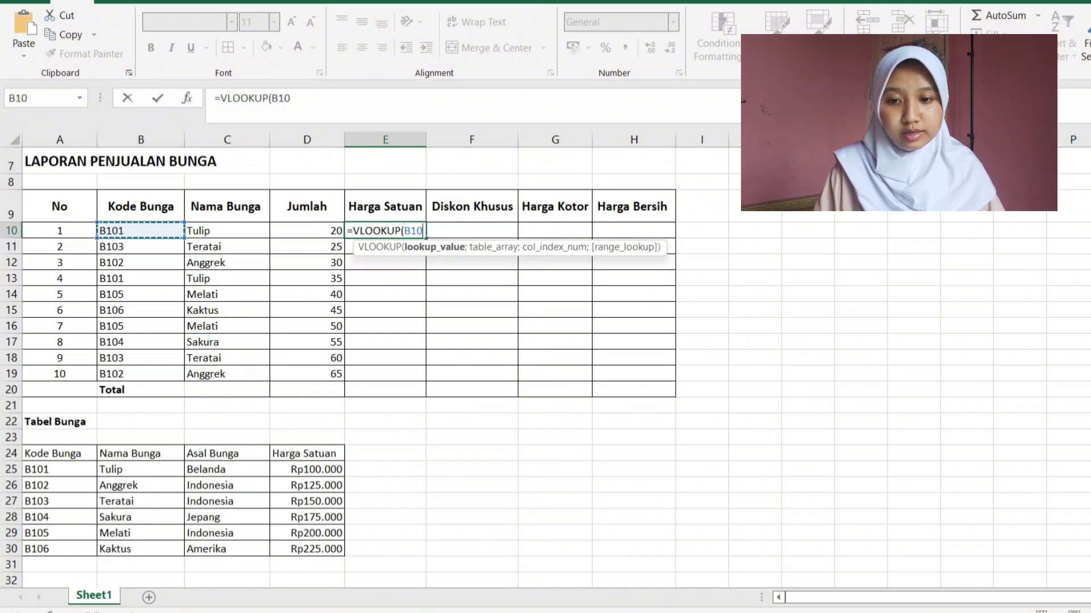
{"action": "left_click", "coordinate": [224, 231]}
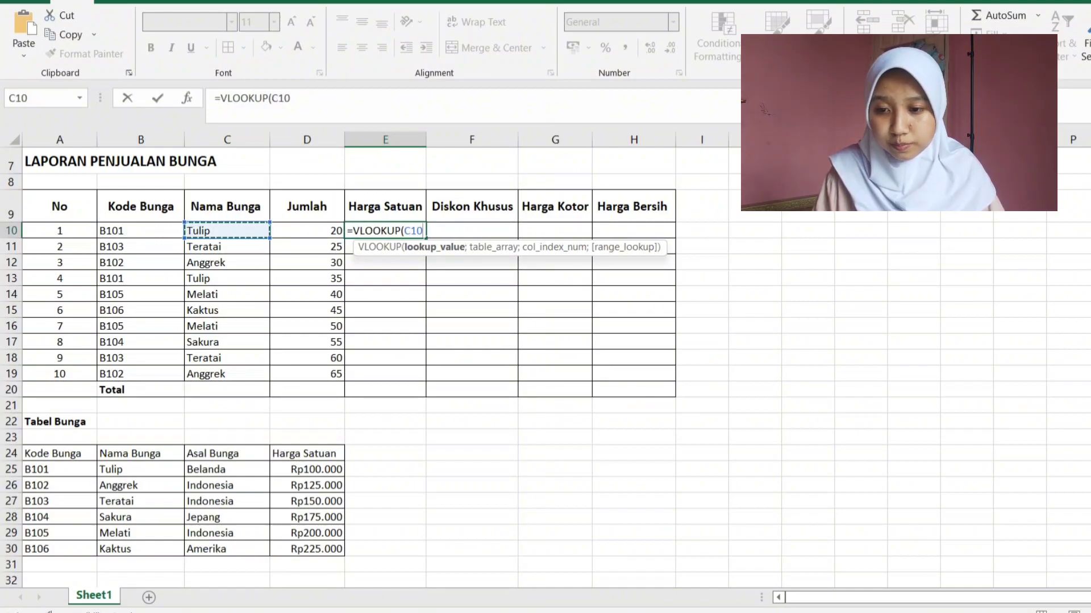
{"action": "left_click", "coordinate": [140, 230]}
{"action": "type", "text": ";"}
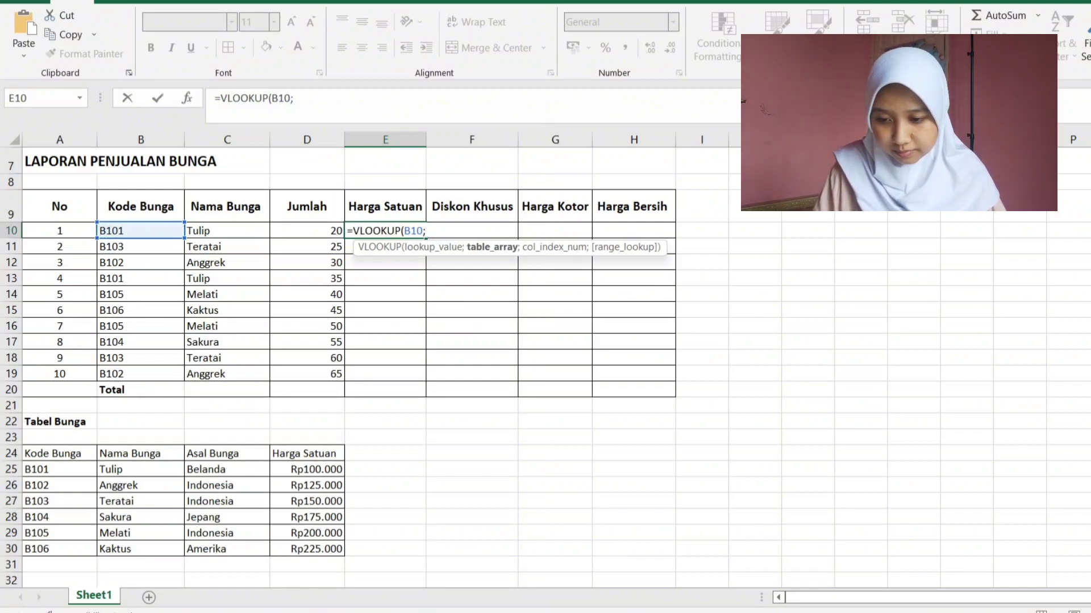
Complete the E10 lookup with the absolute table range $A$24:$D$30, column index 4 and an empty range-lookup argument.
{"action": "left_click_drag", "start_coordinate": [57, 453], "coordinate": [307, 549]}
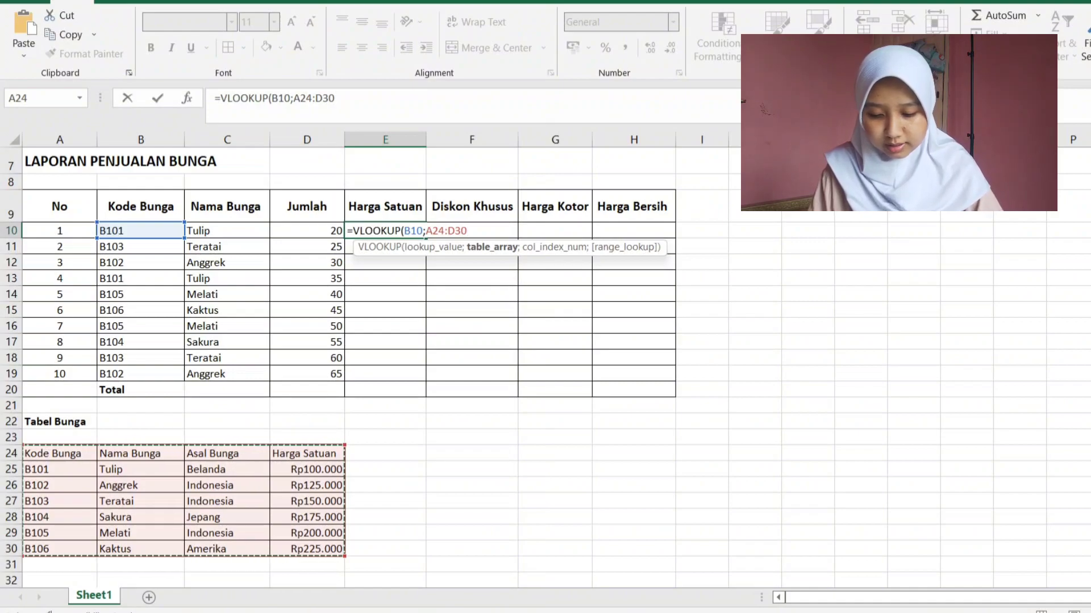
{"action": "key", "text": "F4"}
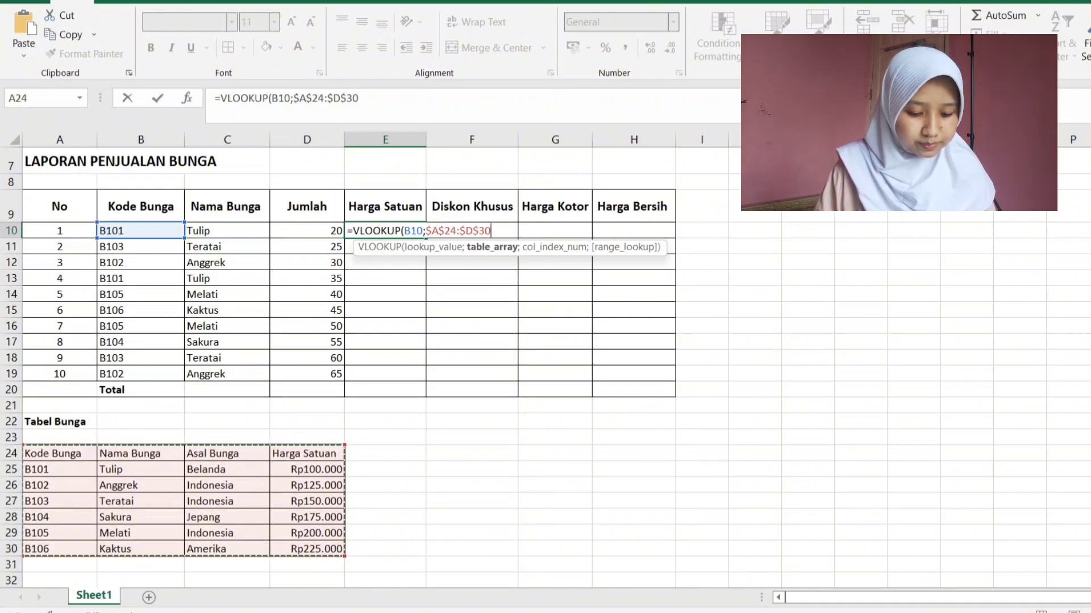
{"action": "type", "text": ";"}
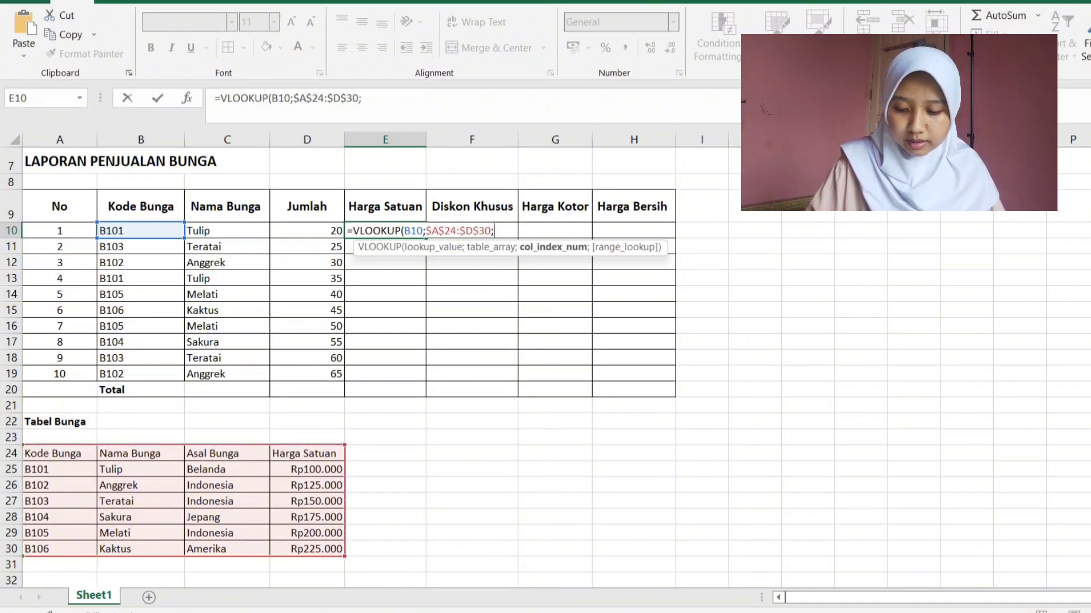
{"action": "type", "text": "4"}
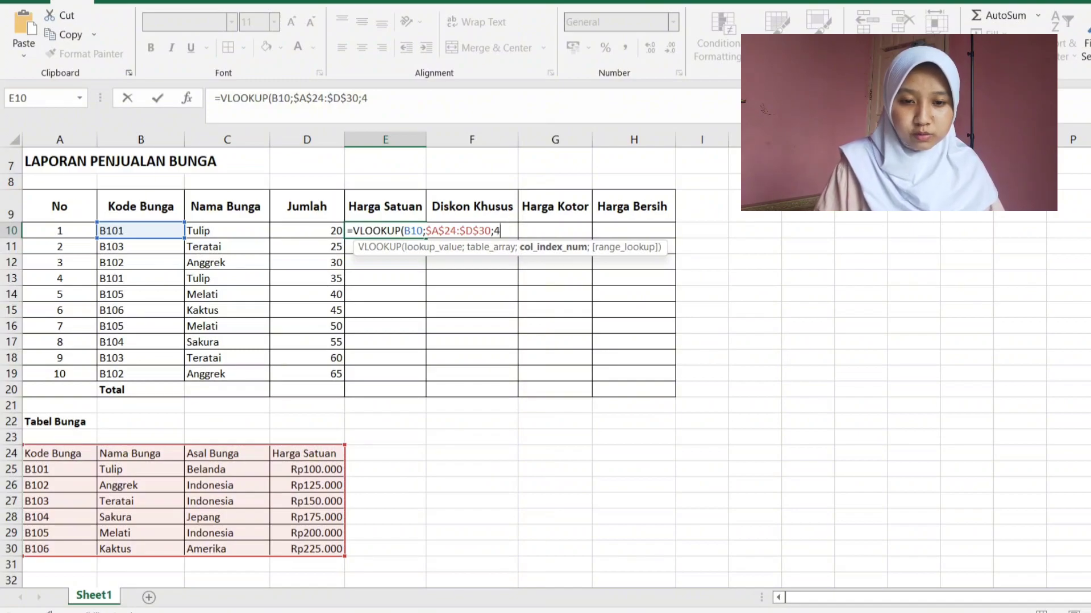
{"action": "type", "text": ";"}
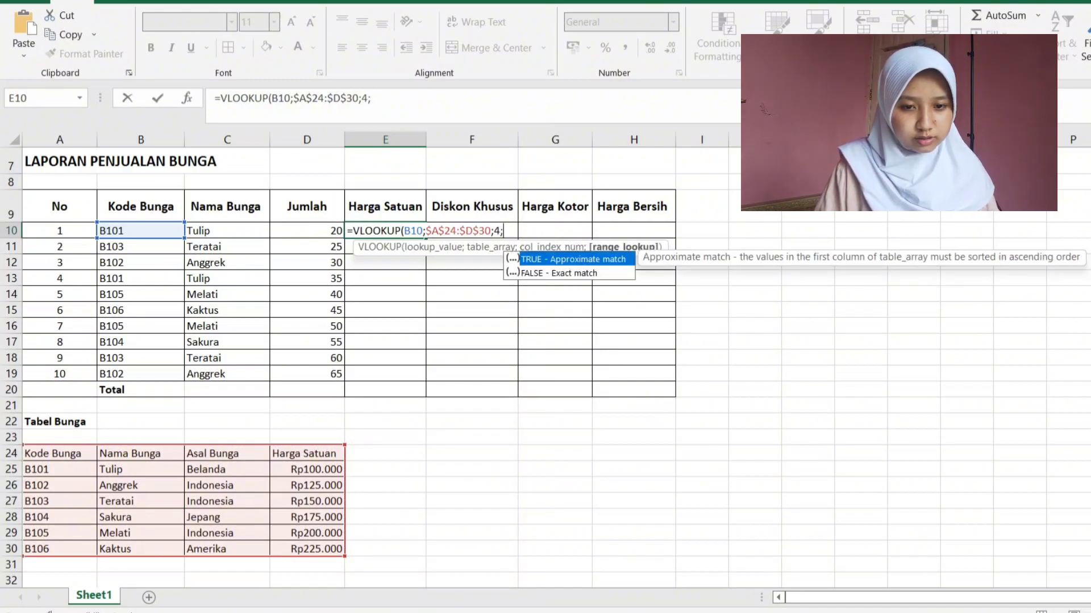
{"action": "key", "text": "Down"}
{"action": "key", "text": "Return"}
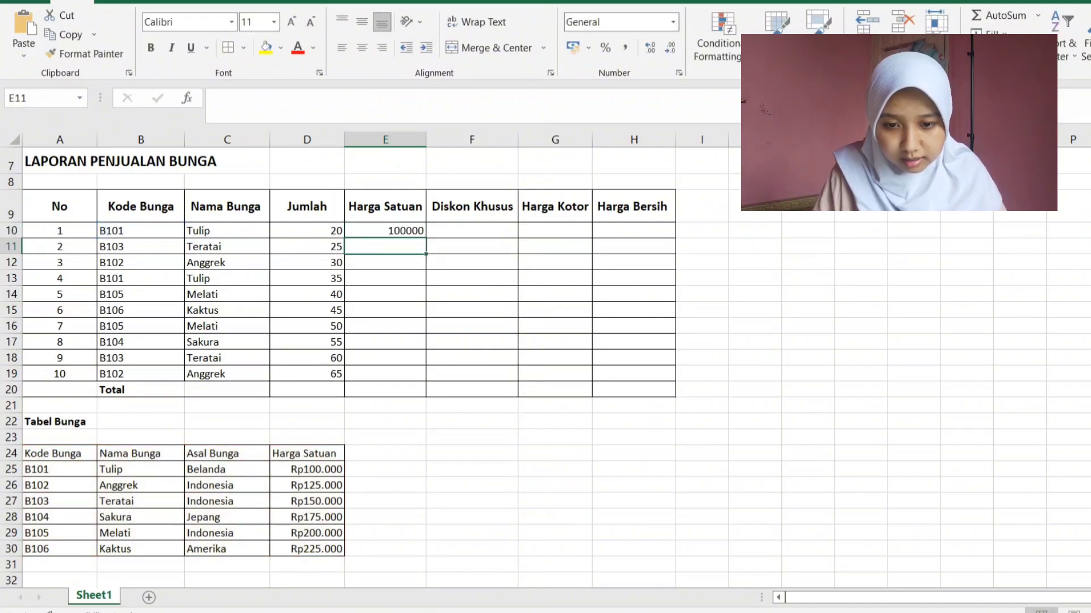
Format the unit price in E10 as Currency.
{"action": "left_click", "coordinate": [385, 230]}
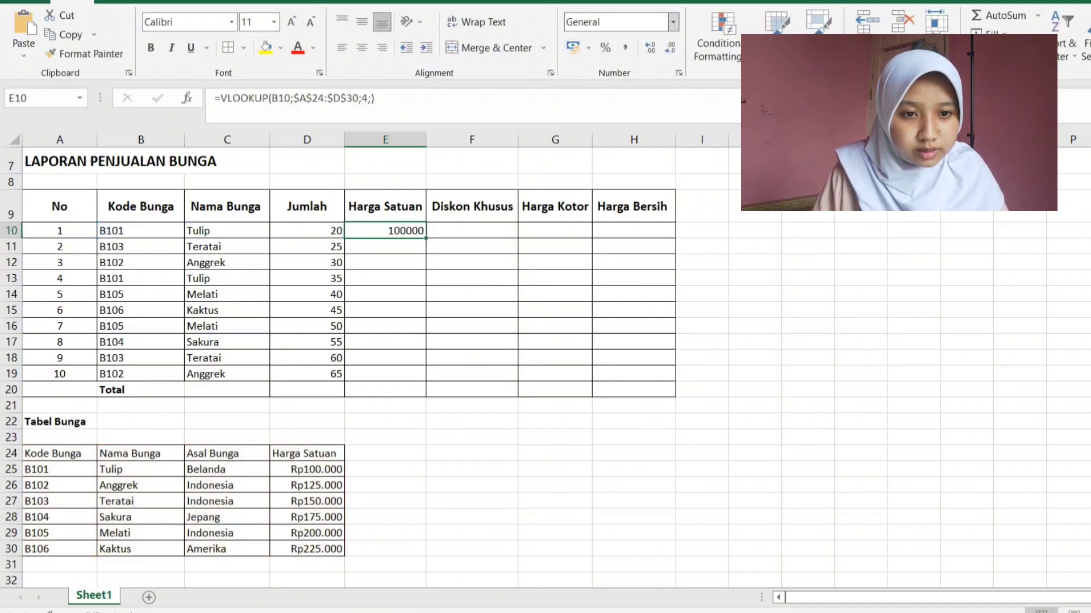
{"action": "left_click", "coordinate": [673, 21]}
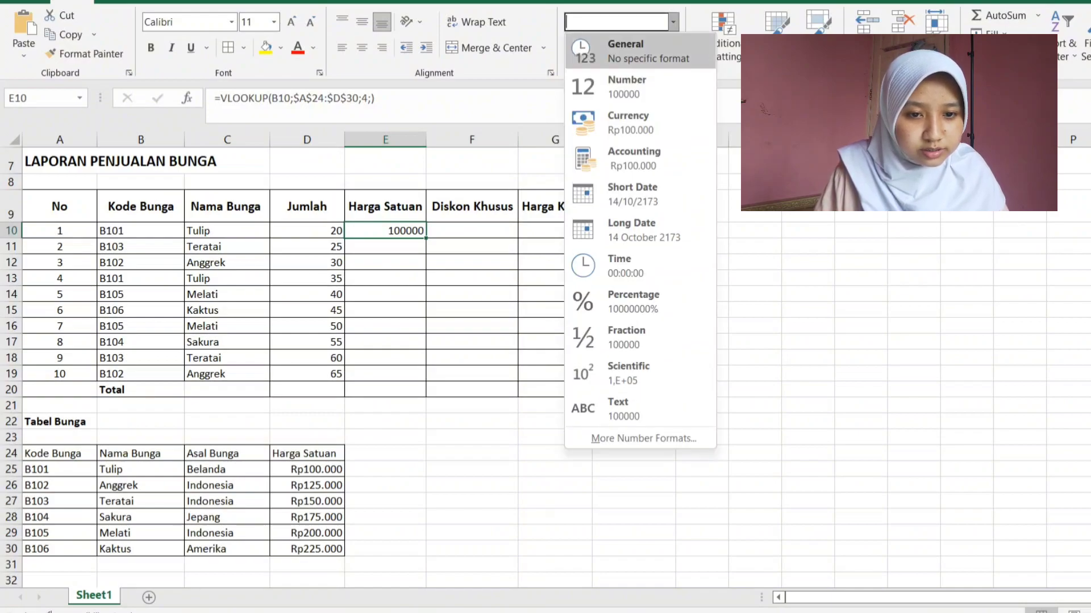
{"action": "left_click", "coordinate": [628, 122]}
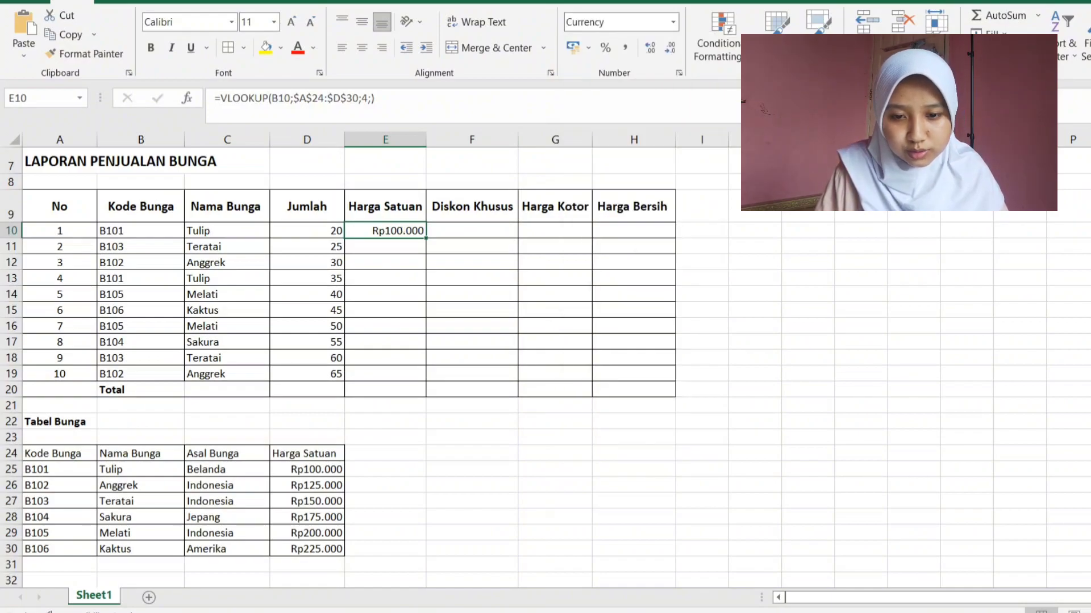
Fill the unit price formula from E10 down to E19.
{"action": "left_click_drag", "start_coordinate": [425, 238], "coordinate": [425, 379]}
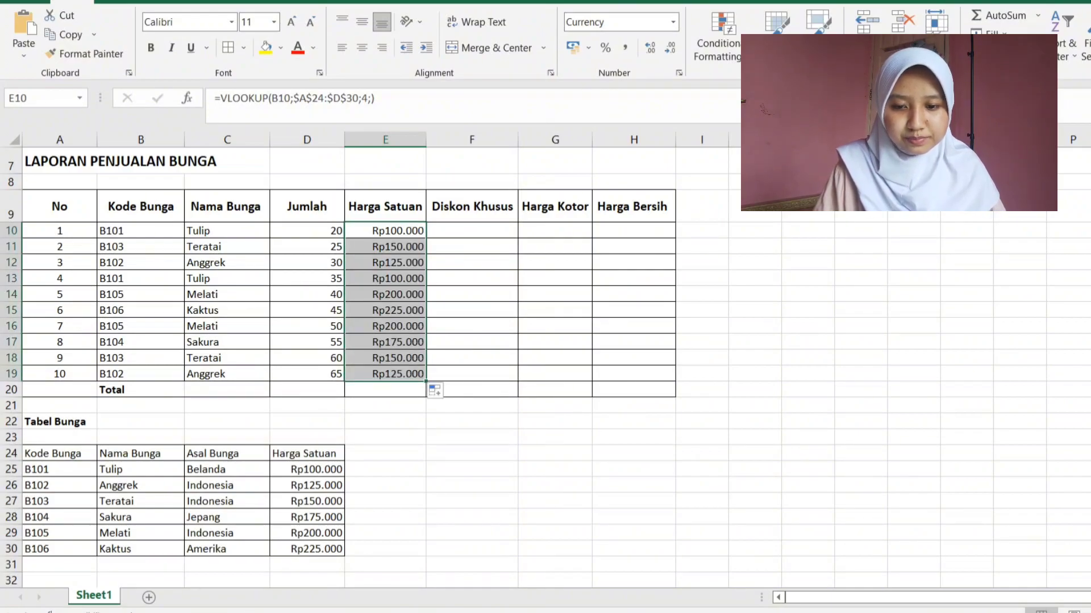
Review the module's Diskon Khusus rules in the browser PDF and check in the workbook's Tabel Bunga which flowers come from Indonesia.
{"action": "left_click", "coordinate": [472, 230]}
{"action": "left_click", "coordinate": [512, 523]}
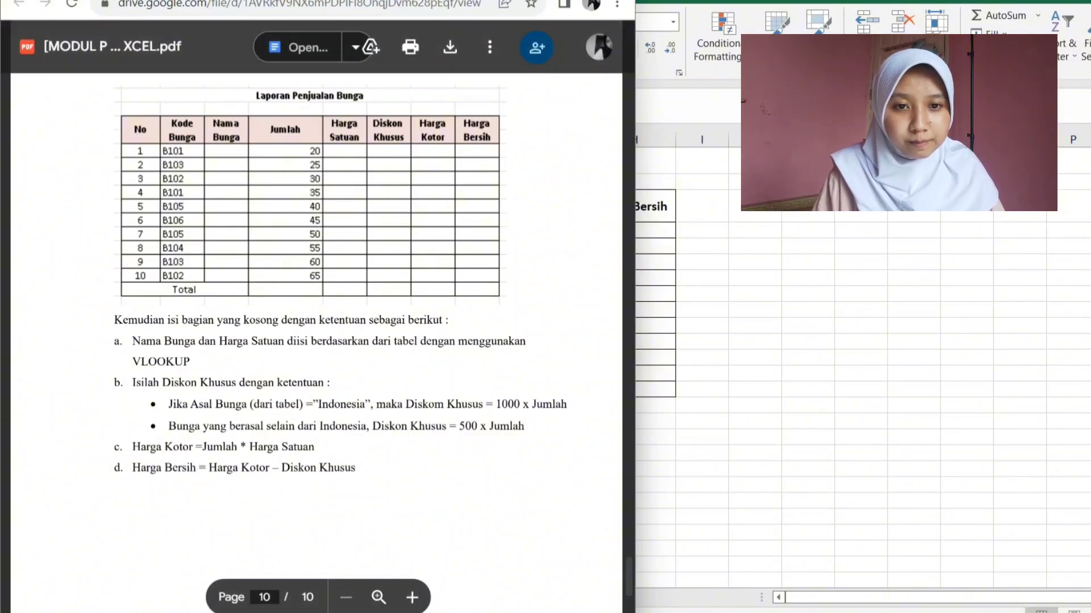
{"action": "key", "text": "alt+Tab"}
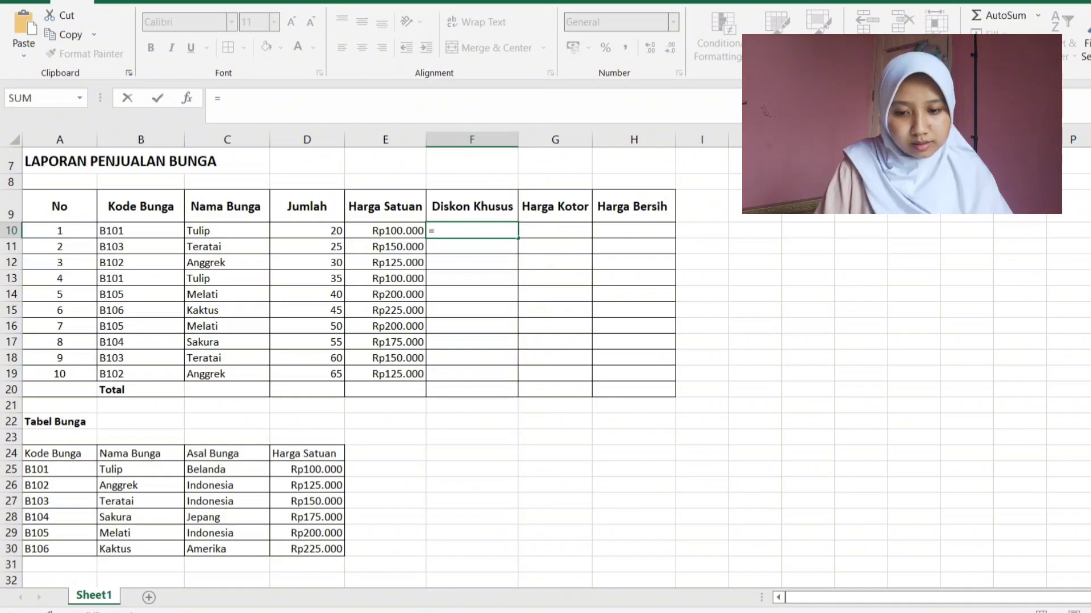
{"action": "key", "text": "alt+Tab"}
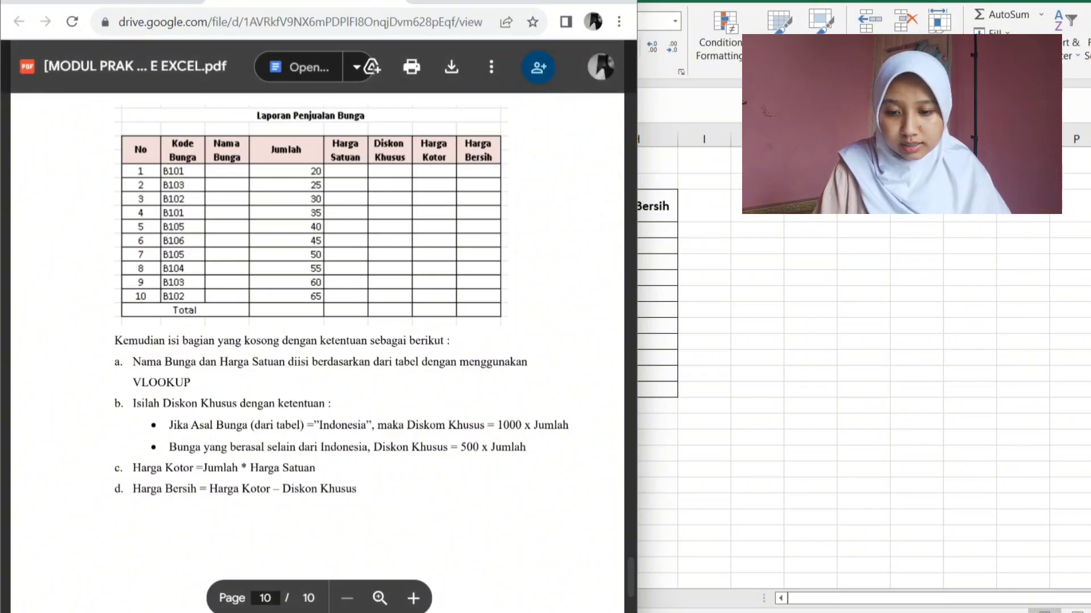
{"action": "key", "text": "alt+Tab"}
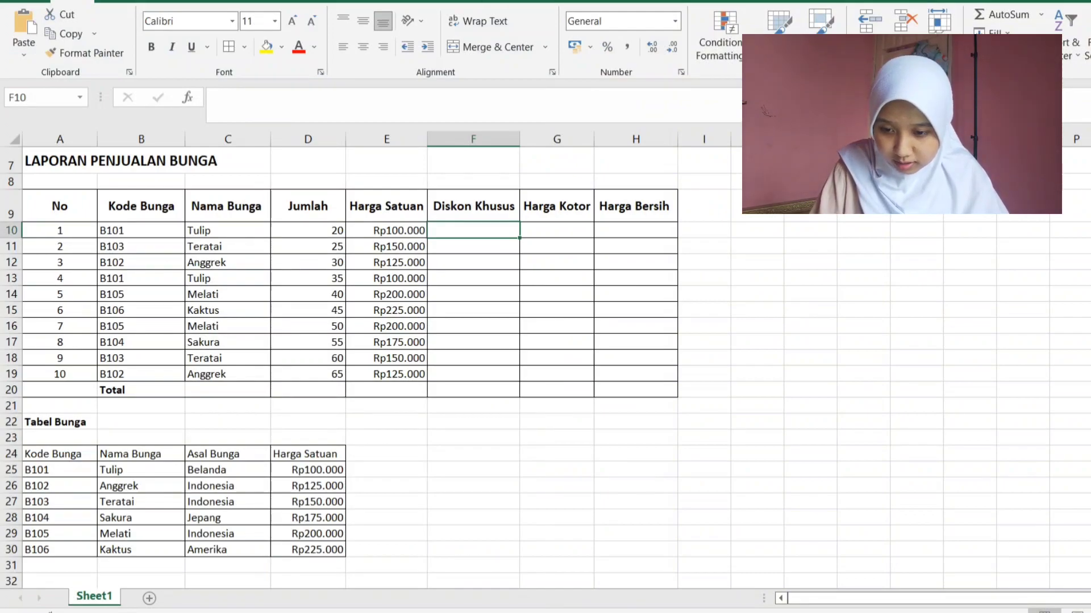
{"action": "left_click", "coordinate": [141, 485]}
{"action": "left_click", "coordinate": [141, 502]}
{"action": "left_click", "coordinate": [140, 534]}
{"action": "left_click", "coordinate": [473, 231]}
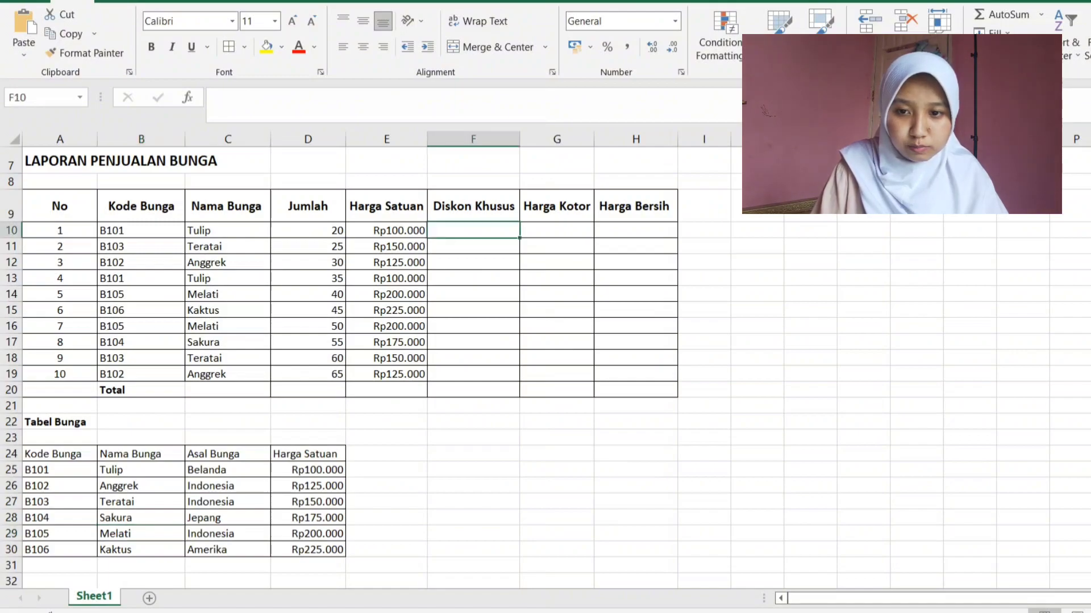
Start an IF formula in F10 under Diskon Khusus with an equality test on the flower name in C10.
{"action": "left_click", "coordinate": [216, 98]}
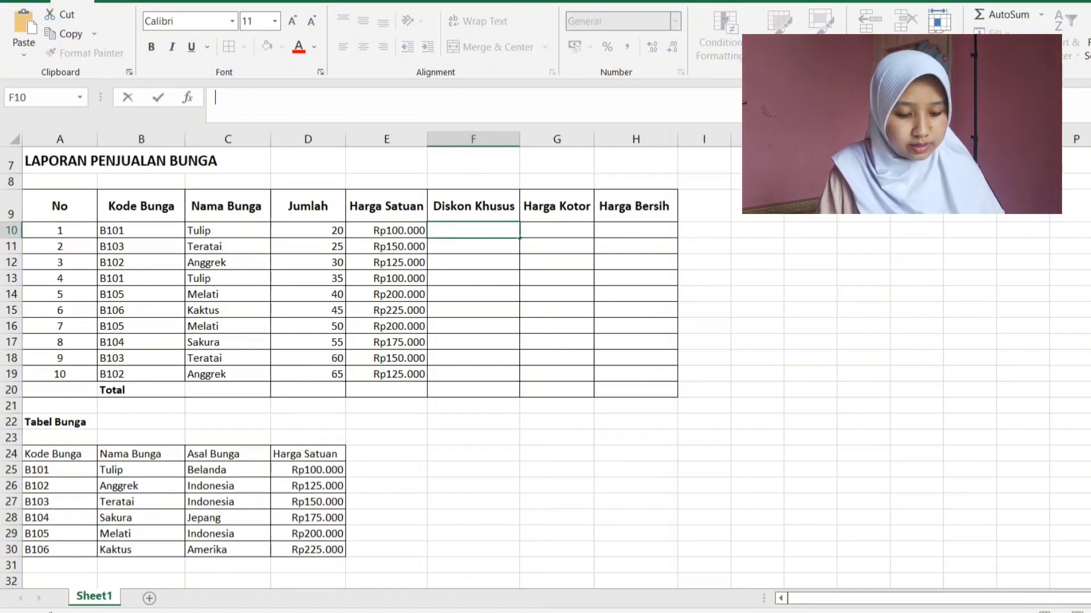
{"action": "type", "text": "="}
{"action": "key", "text": "Caps_Lock"}
{"action": "type", "text": "IF"}
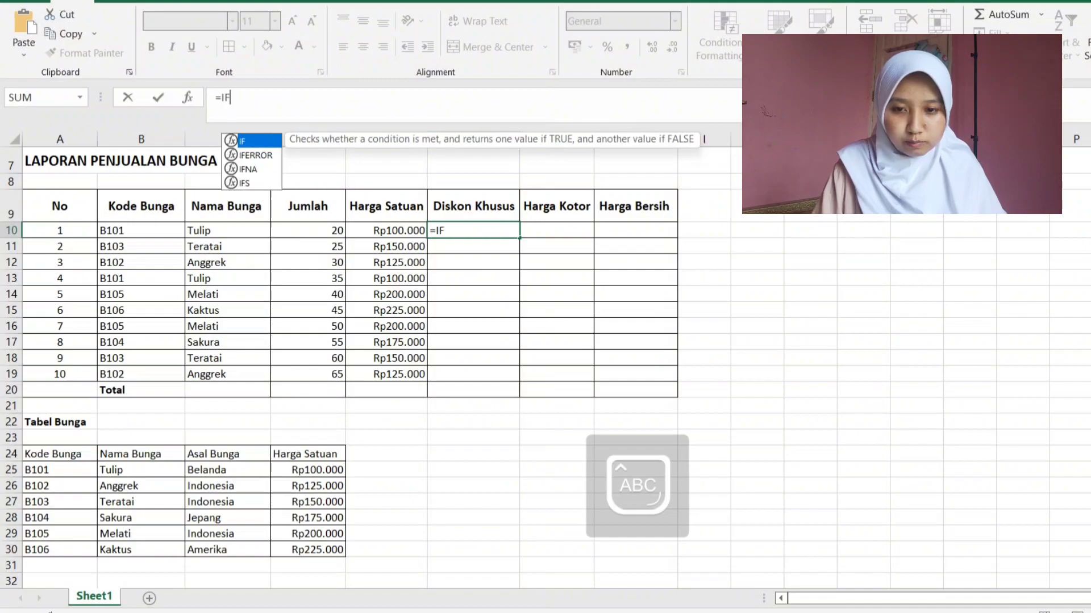
{"action": "type", "text": "("}
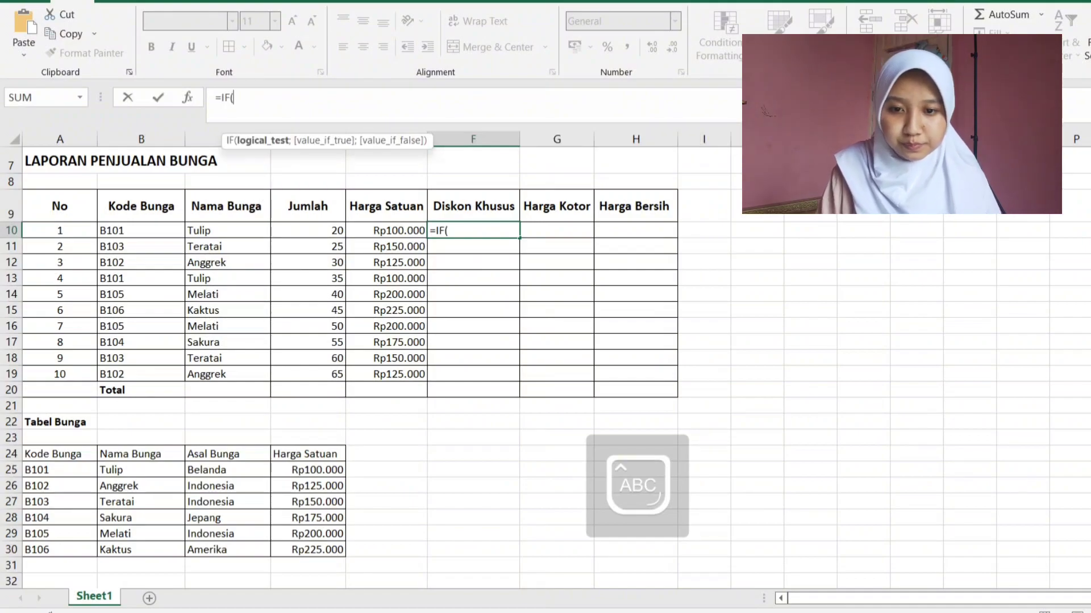
{"action": "left_click", "coordinate": [227, 230]}
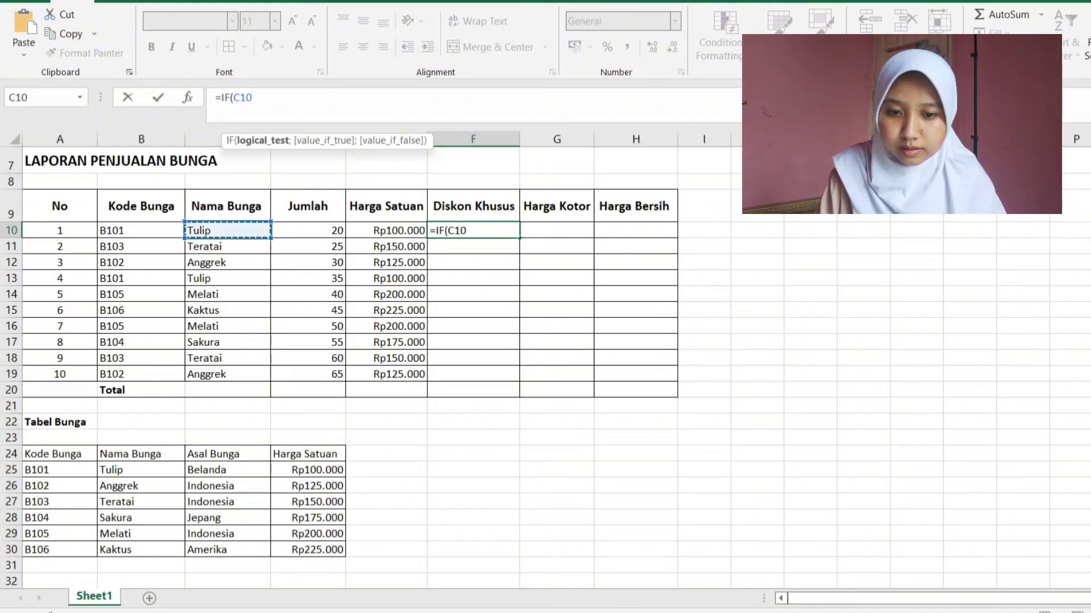
{"action": "type", "text": "="}
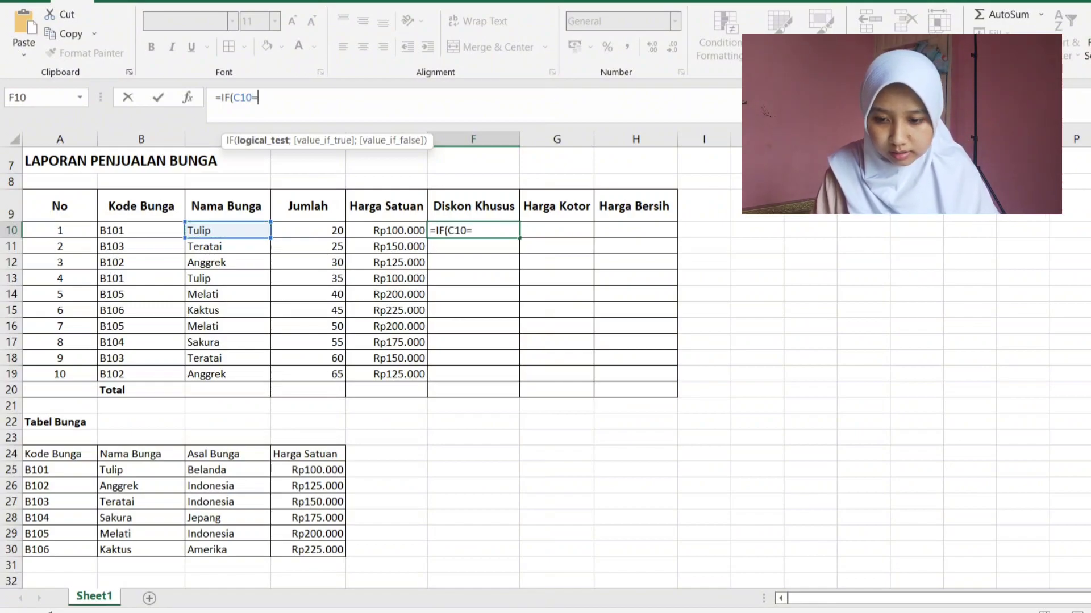
{"action": "key", "text": "Caps_Lock"}
{"action": "type", "text": "Anggre"}
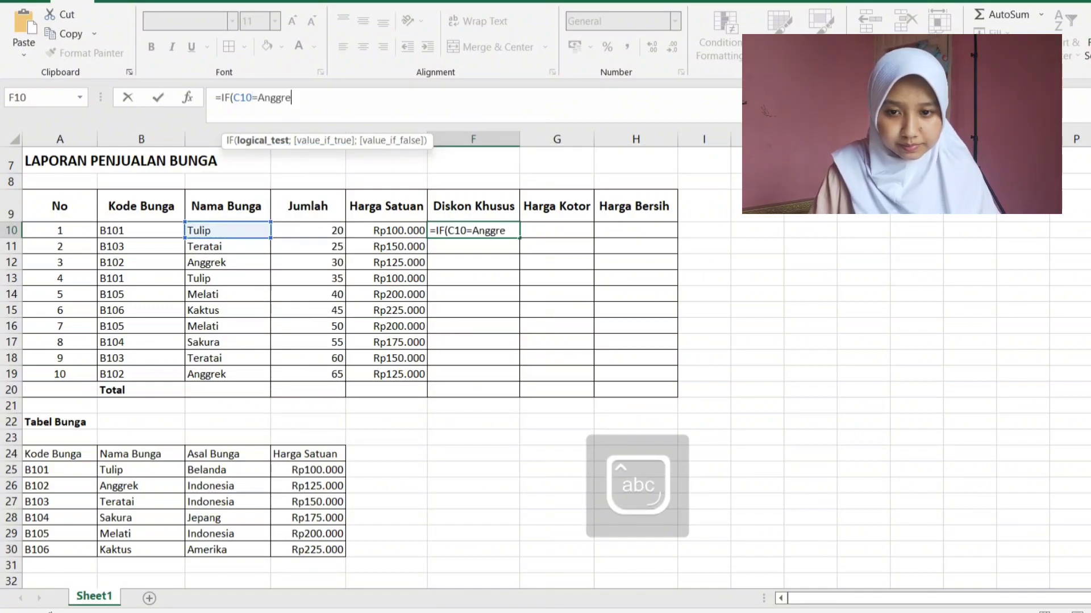
{"action": "key", "text": "BackSpace"}
{"action": "key", "text": "BackSpace"}
{"action": "key", "text": "BackSpace"}
{"action": "key", "text": "BackSpace"}
{"action": "key", "text": "BackSpace"}
{"action": "key", "text": "BackSpace"}
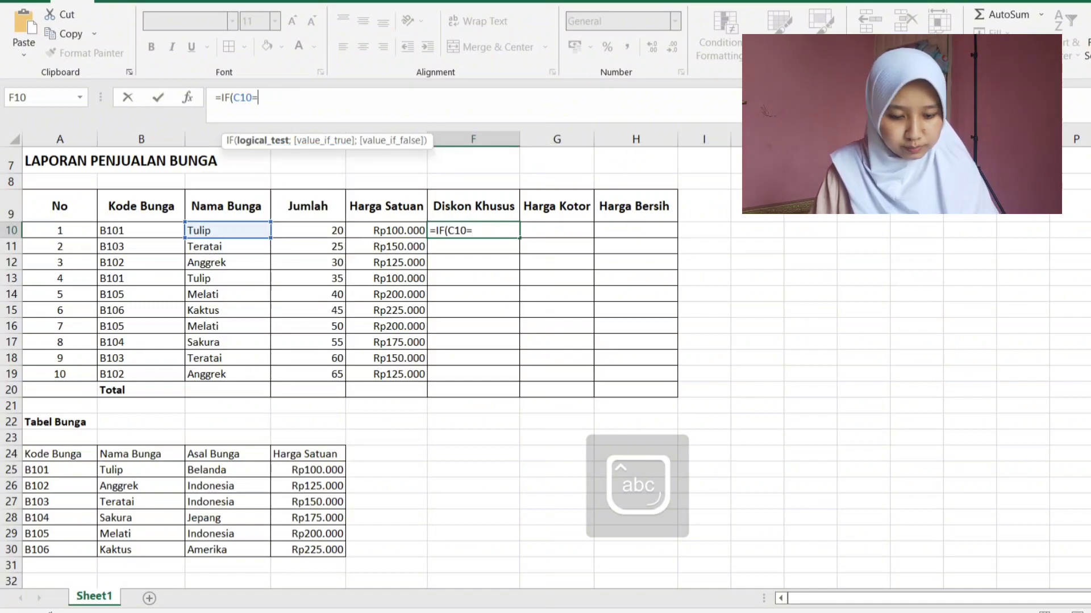
Compare C10 with "Anggrek" in the F10 formula and give D10*1000 as the value if true.
{"action": "type", "text": "\"Anggrek\""}
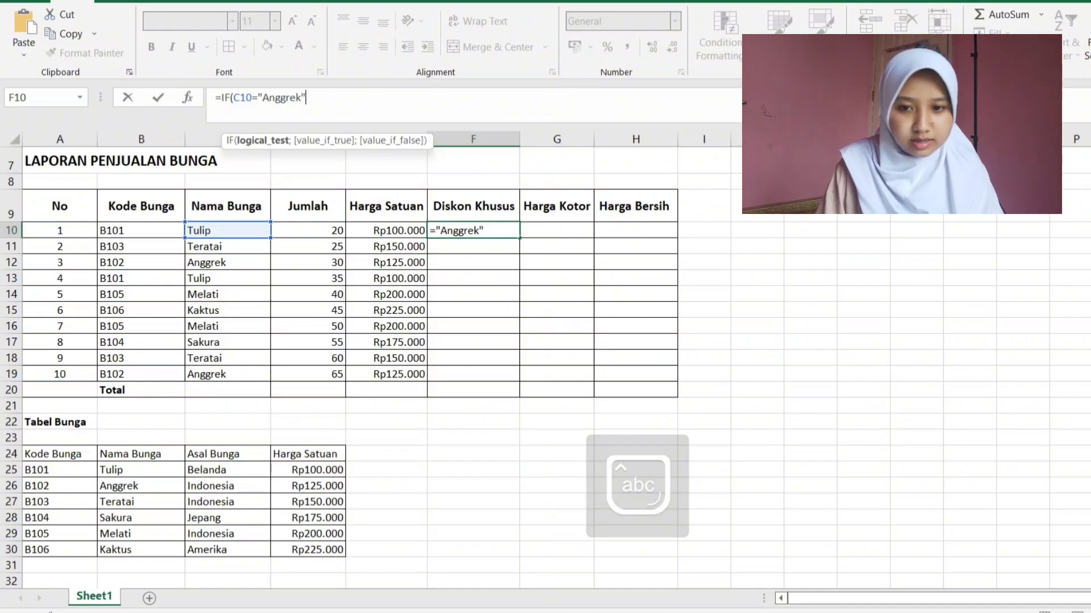
{"action": "type", "text": ";"}
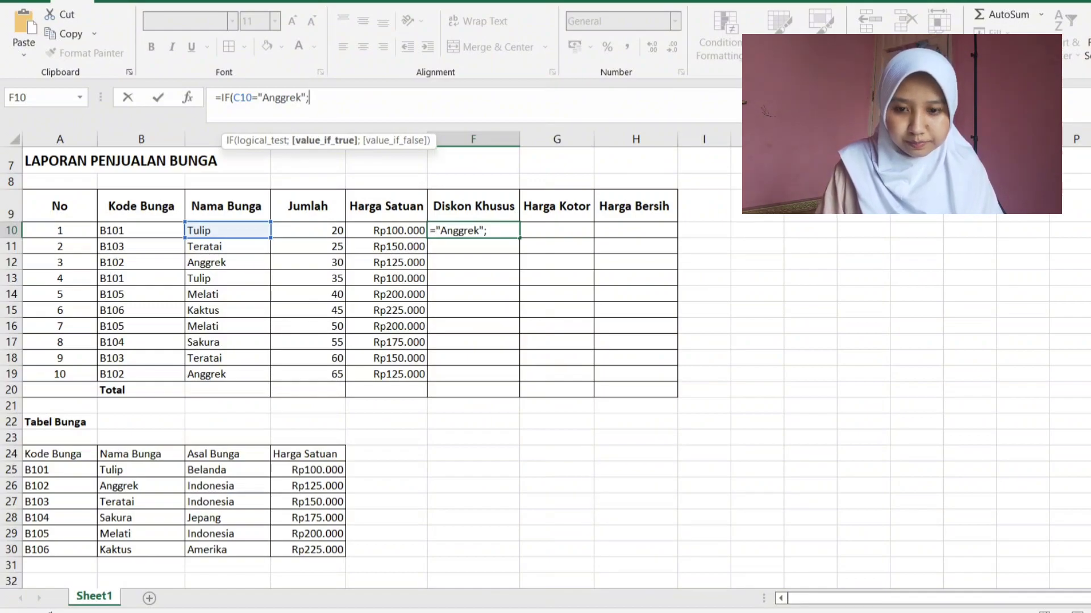
{"action": "key", "text": "Caps_Lock"}
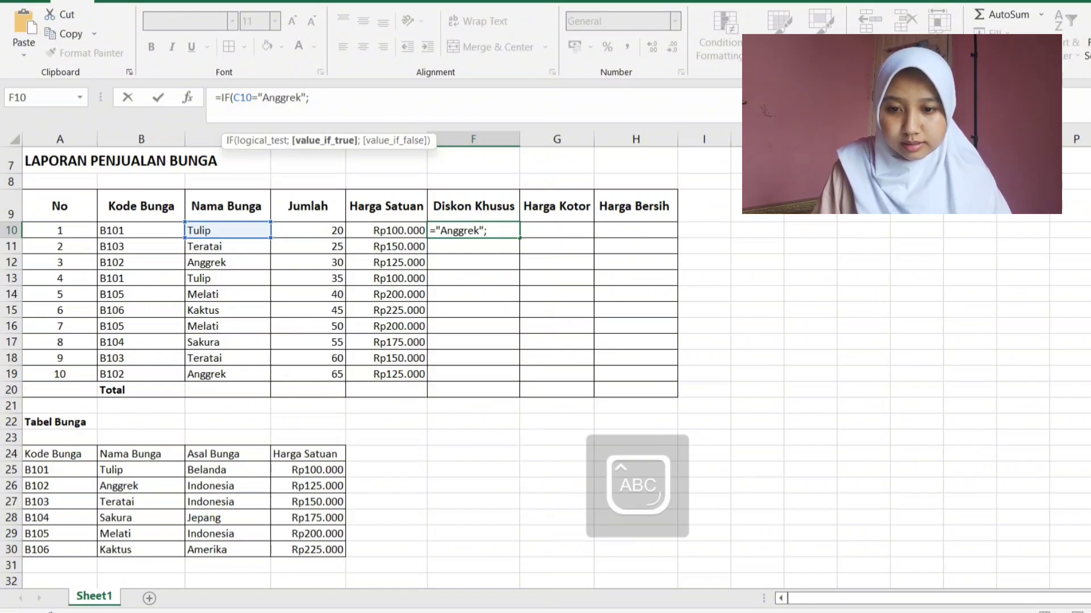
{"action": "left_click", "coordinate": [307, 231]}
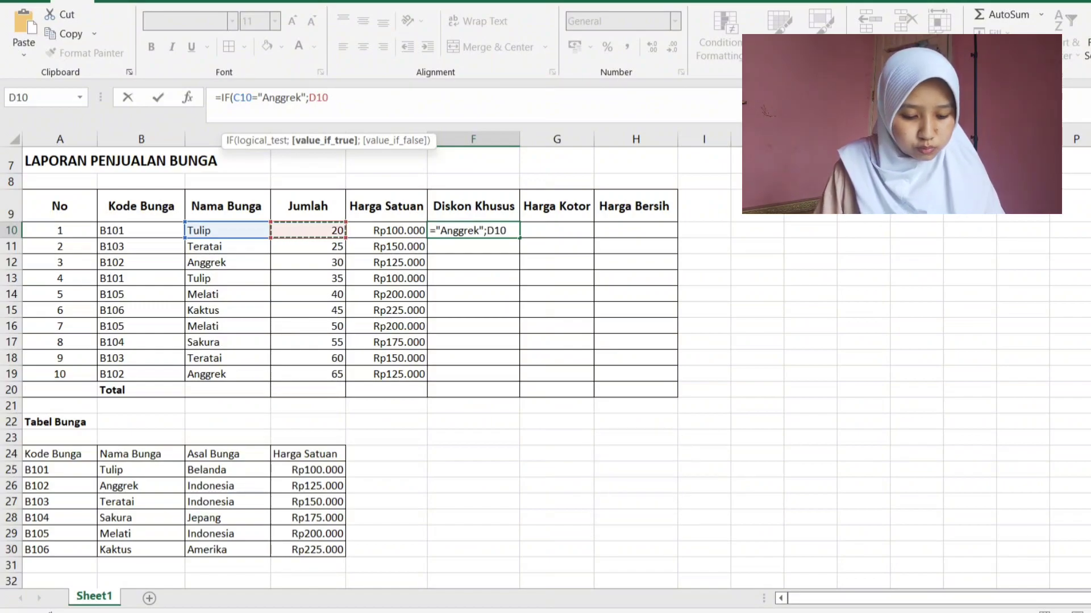
{"action": "type", "text": "*"}
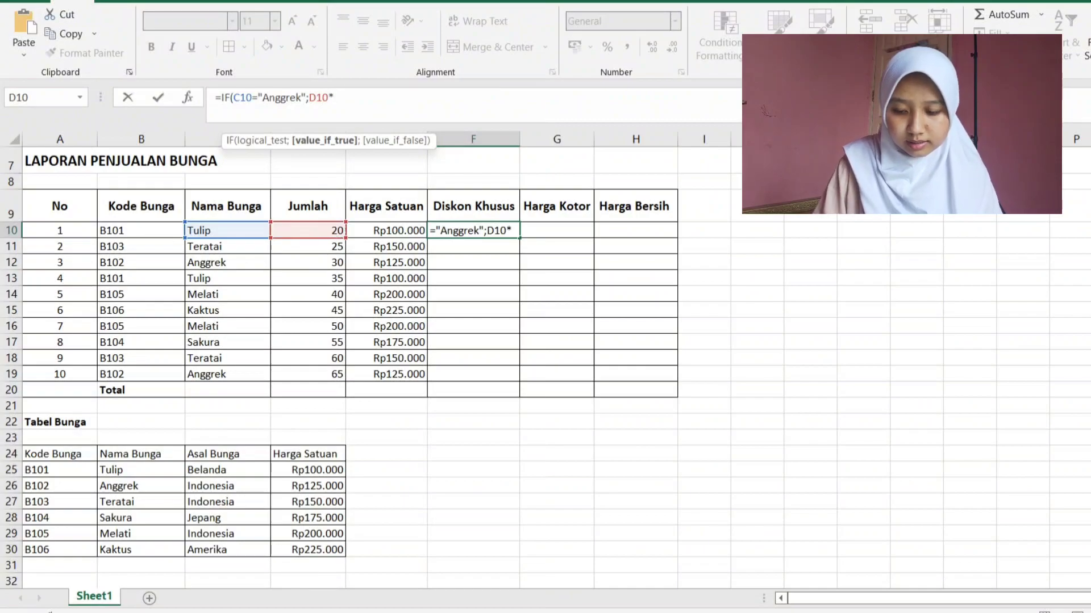
{"action": "type", "text": "1000"}
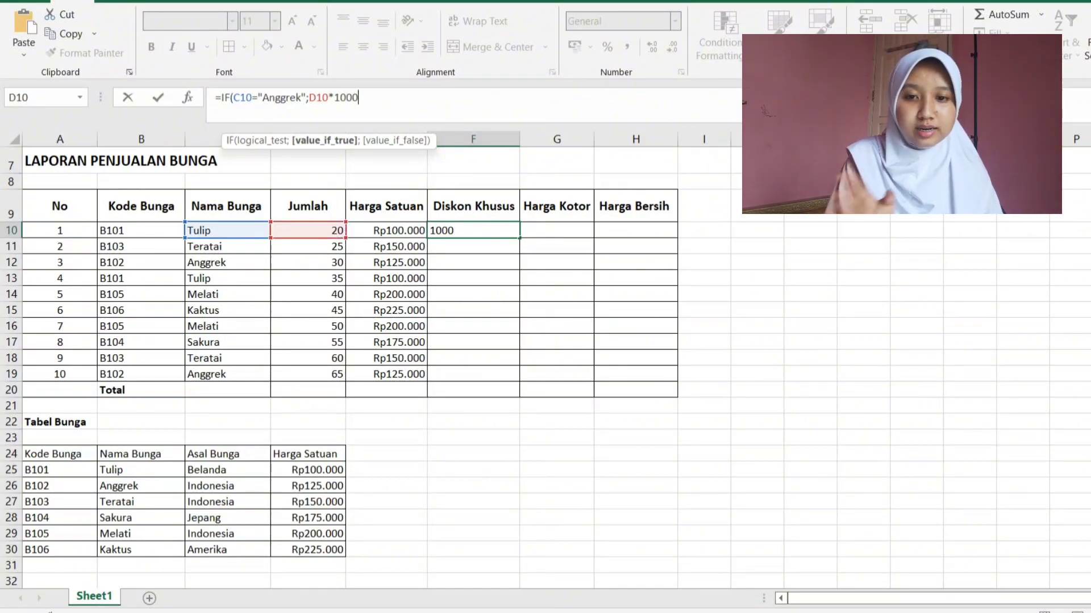
Nest a second IF in the F10 formula that tests C10="Teratai" and returns D10*1000 if true.
{"action": "type", "text": ";IF"}
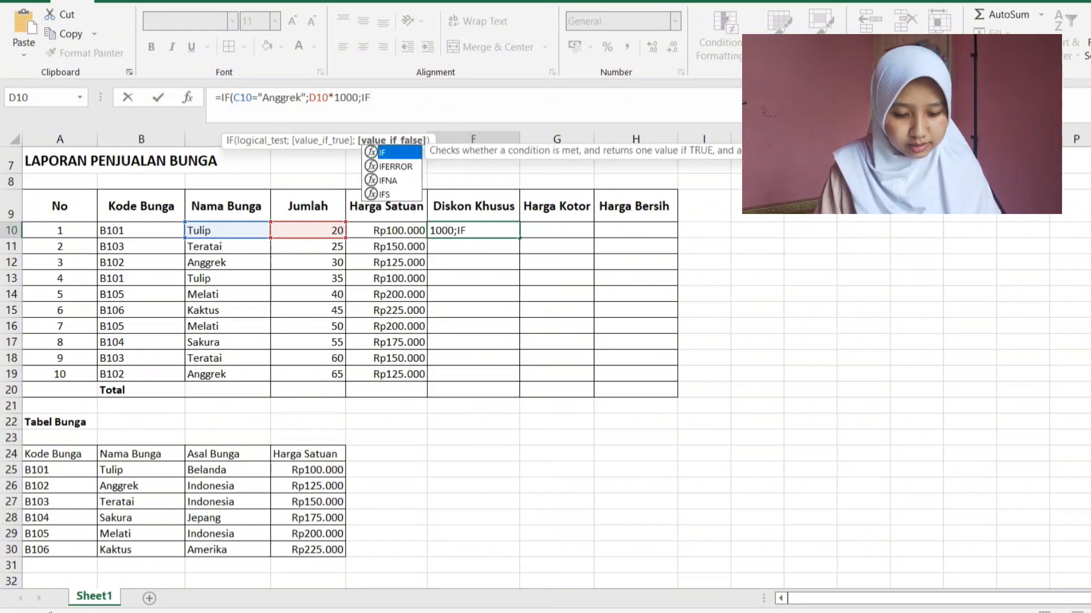
{"action": "type", "text": "(C10=\""}
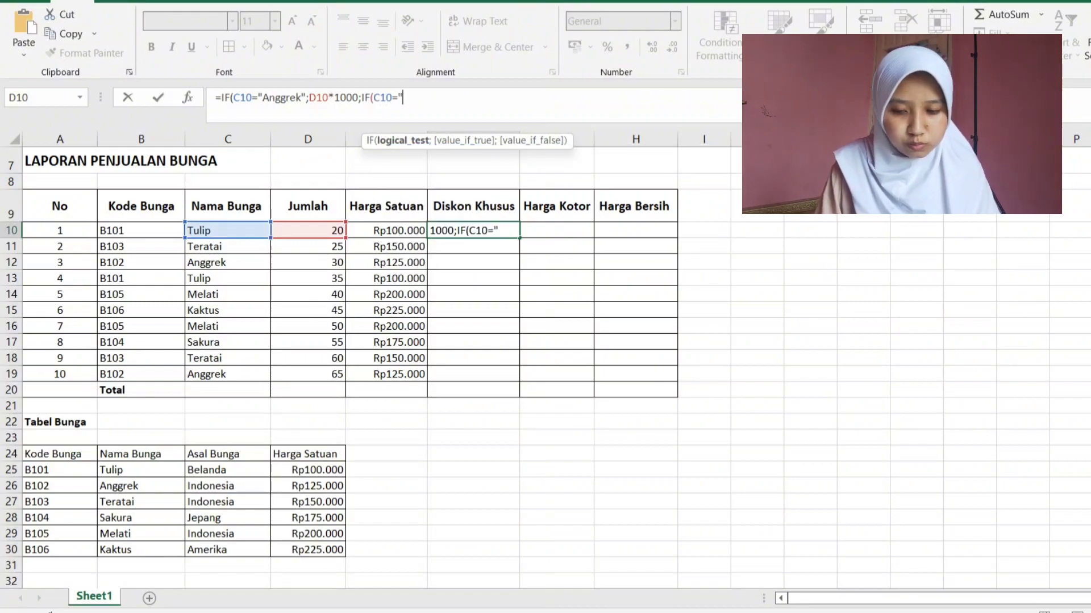
{"action": "type", "text": "T"}
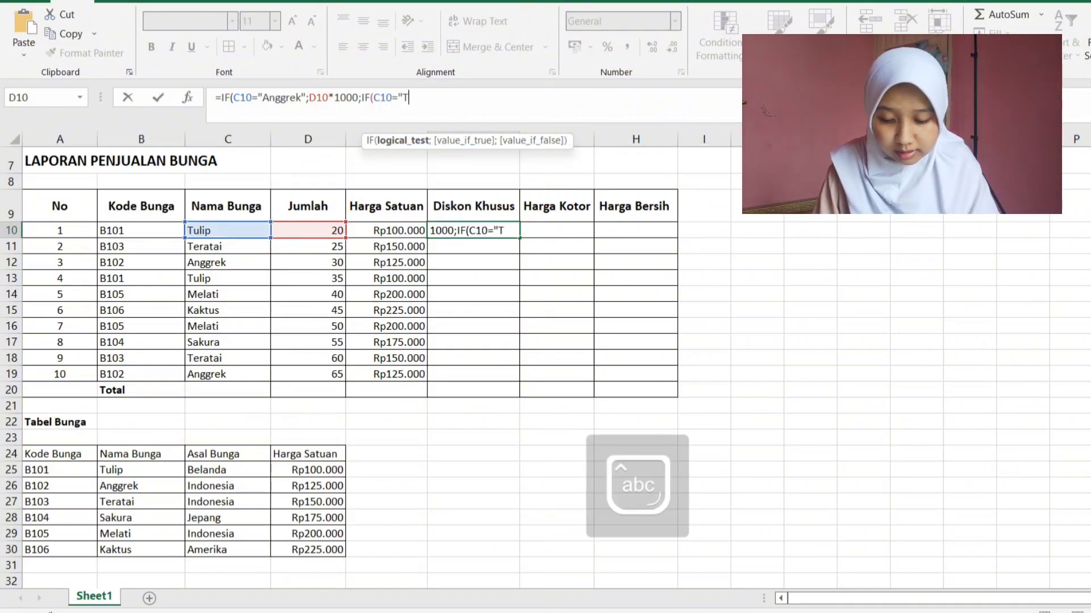
{"action": "type", "text": "erata"}
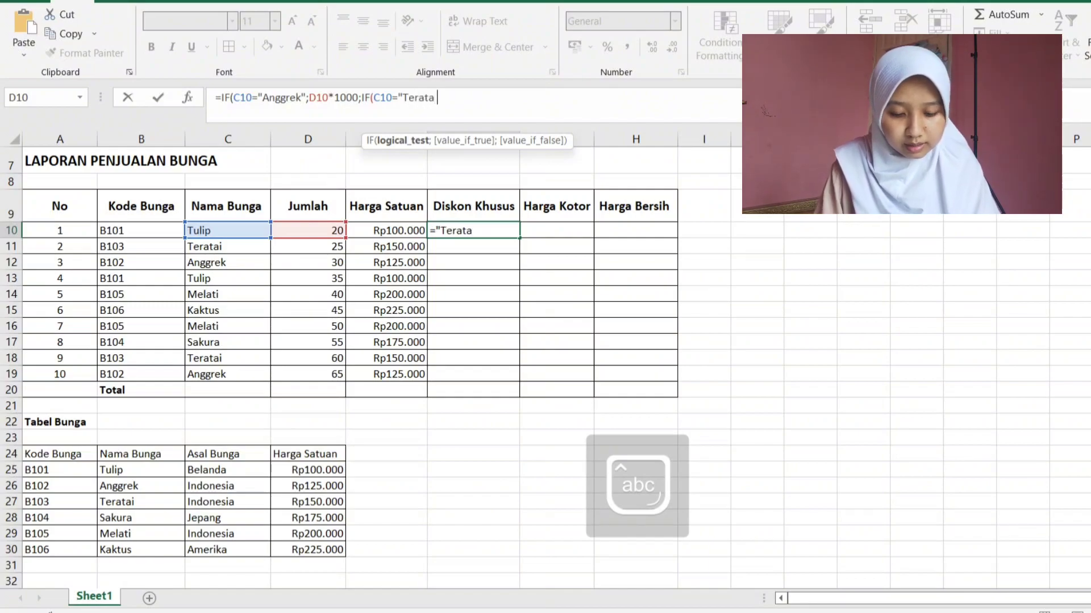
{"action": "type", "text": "i\""}
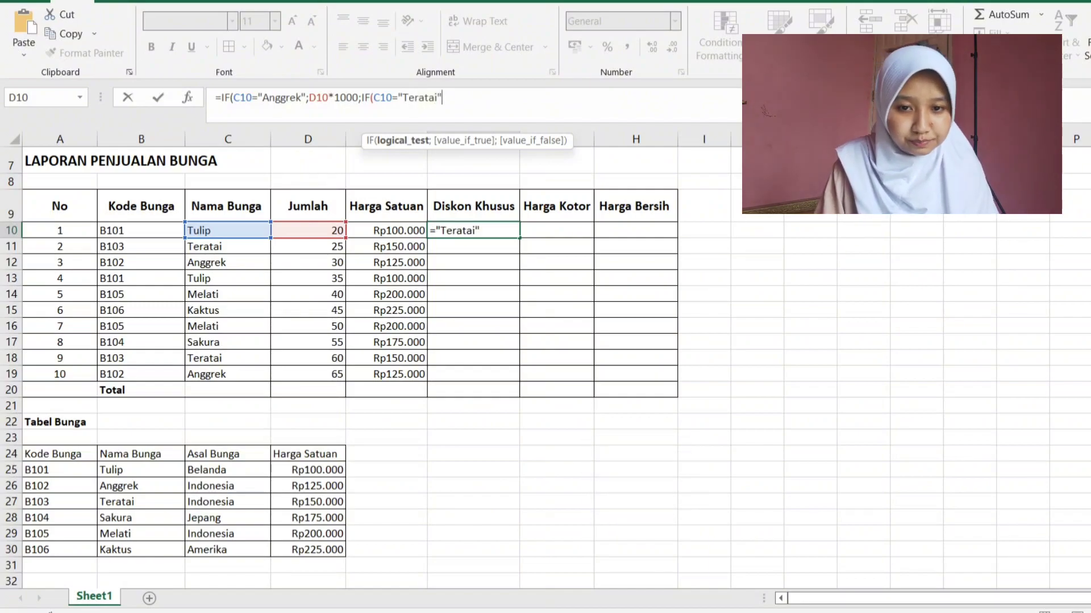
{"action": "type", "text": ";"}
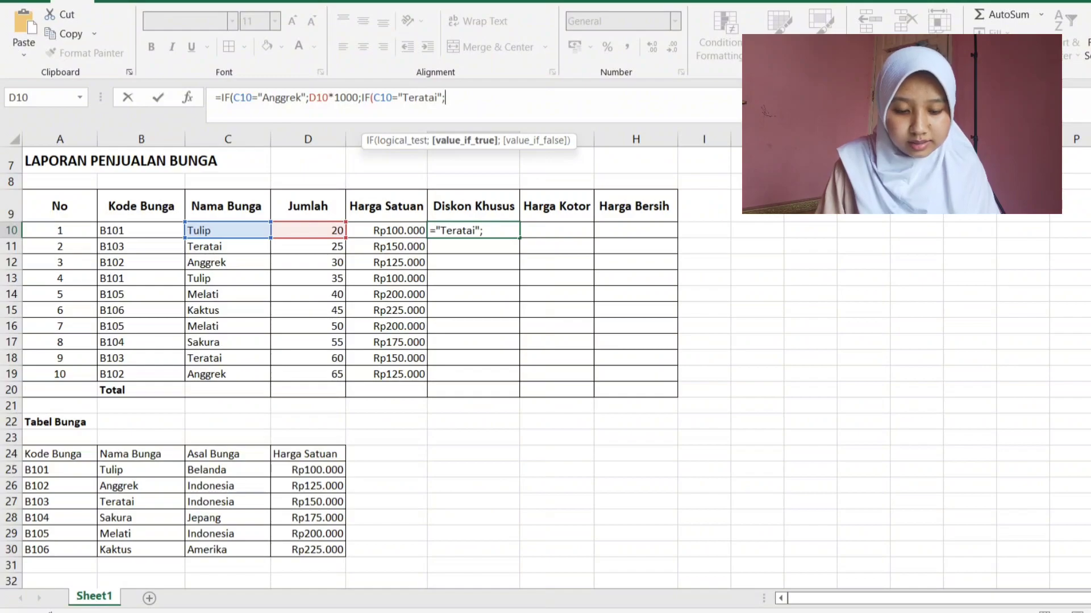
{"action": "type", "text": "D10"}
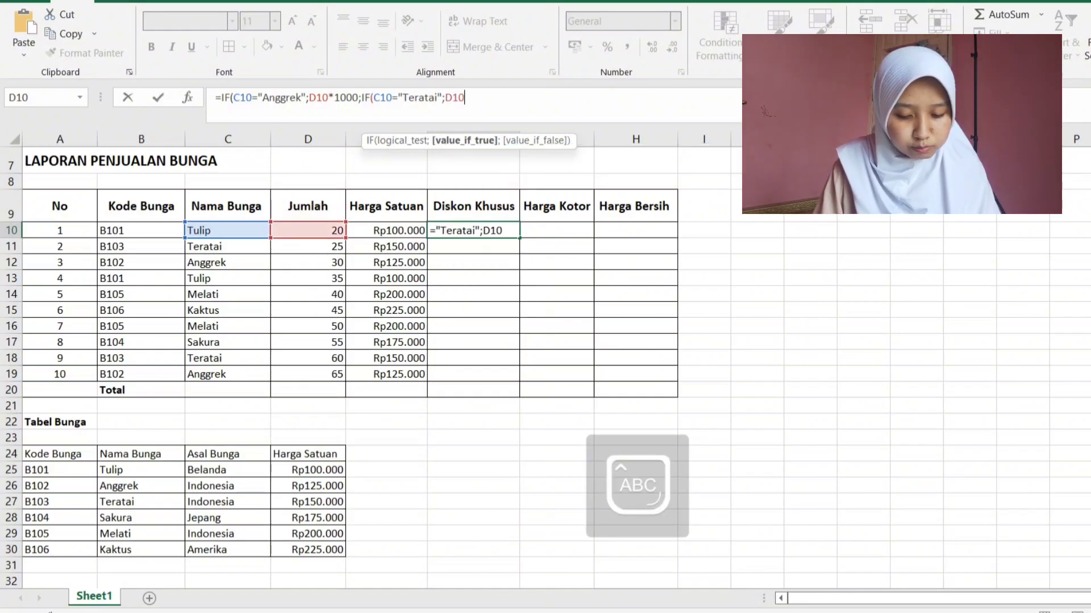
{"action": "type", "text": "*1000;"}
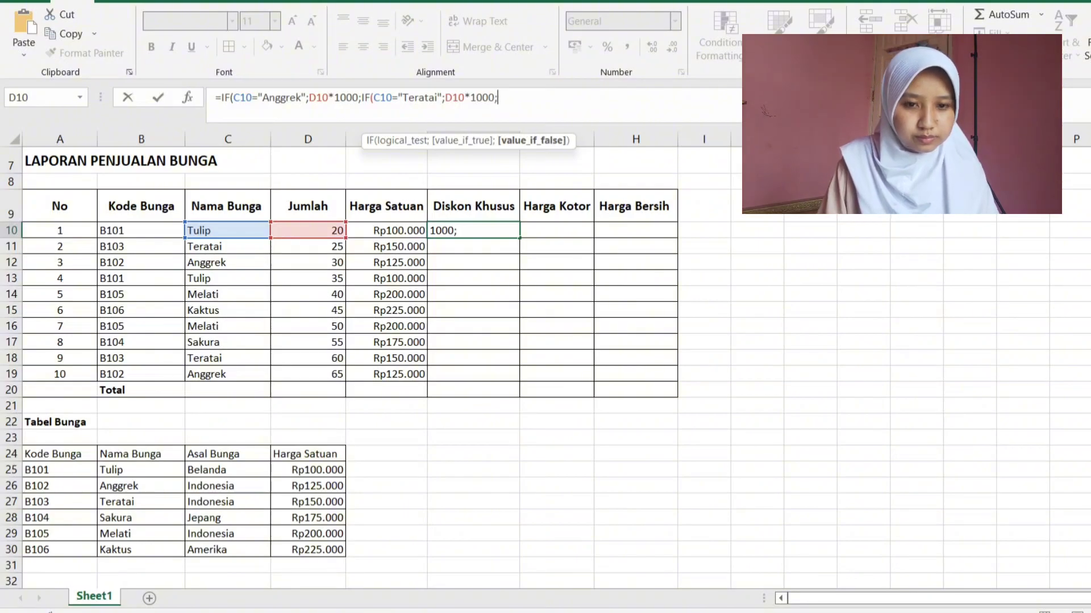
Nest a third IF in the F10 formula that tests C10="Melati", with the flower name in quotation marks.
{"action": "type", "text": "IF("}
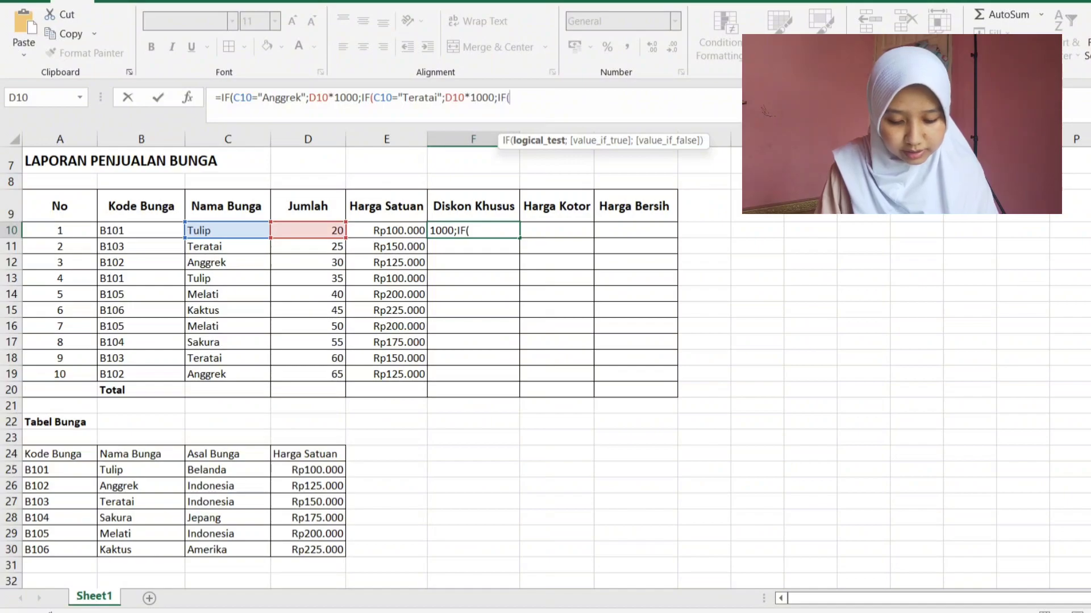
{"action": "type", "text": "C10="}
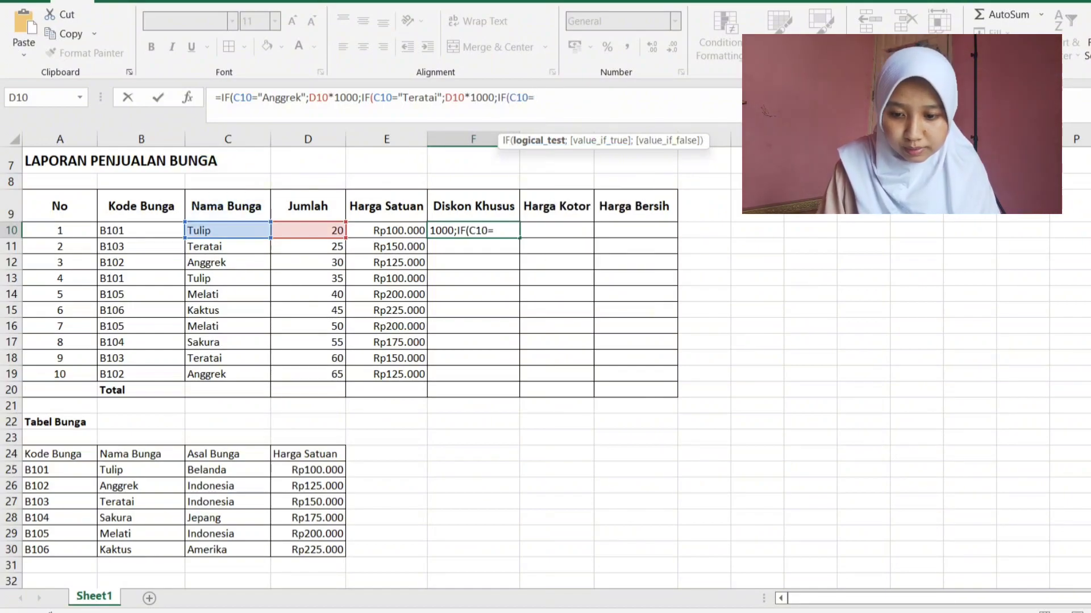
{"action": "type", "text": "M"}
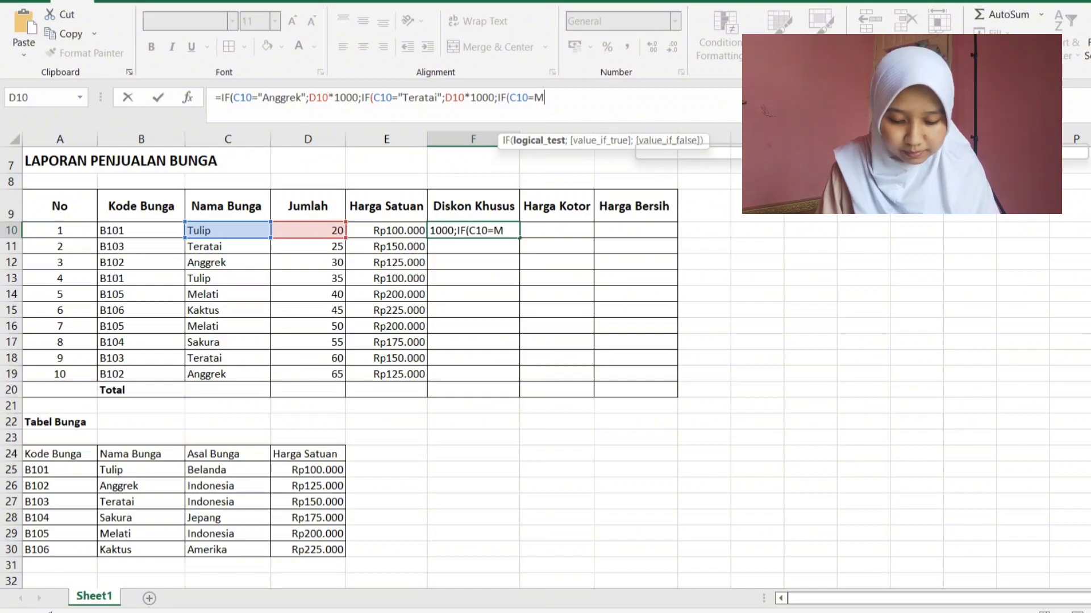
{"action": "type", "text": "elati\""}
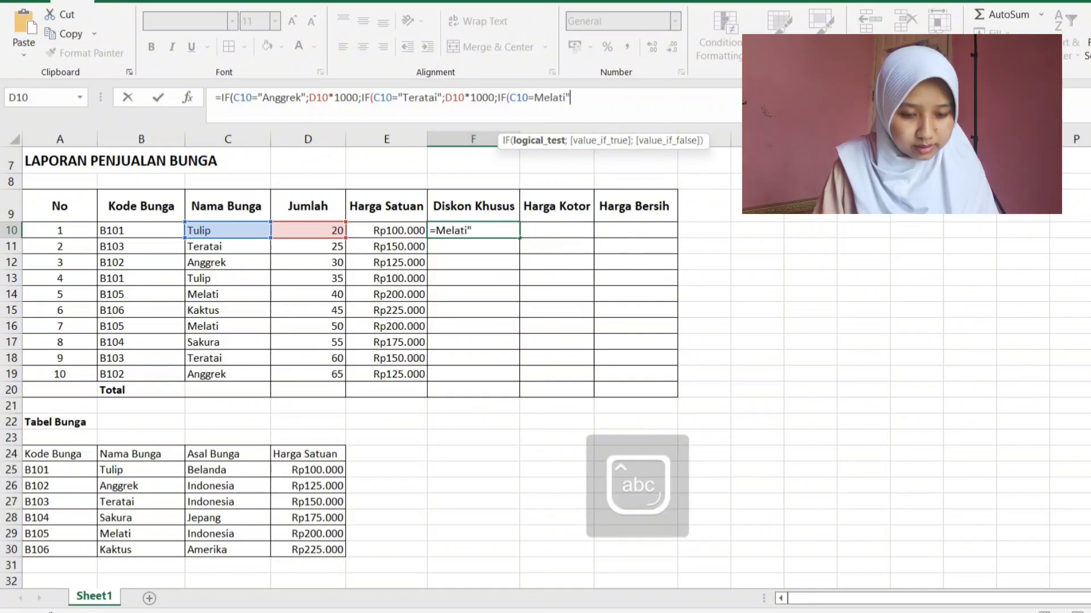
{"action": "key", "text": "Return"}
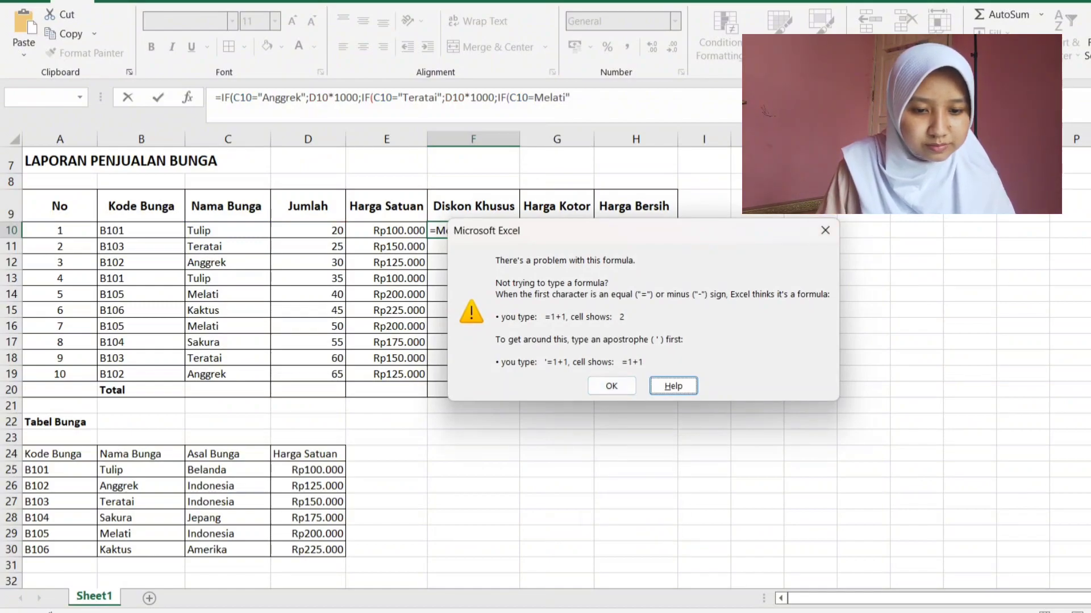
{"action": "key", "text": "Escape"}
{"action": "left_click", "coordinate": [534, 97]}
{"action": "type", "text": "\""}
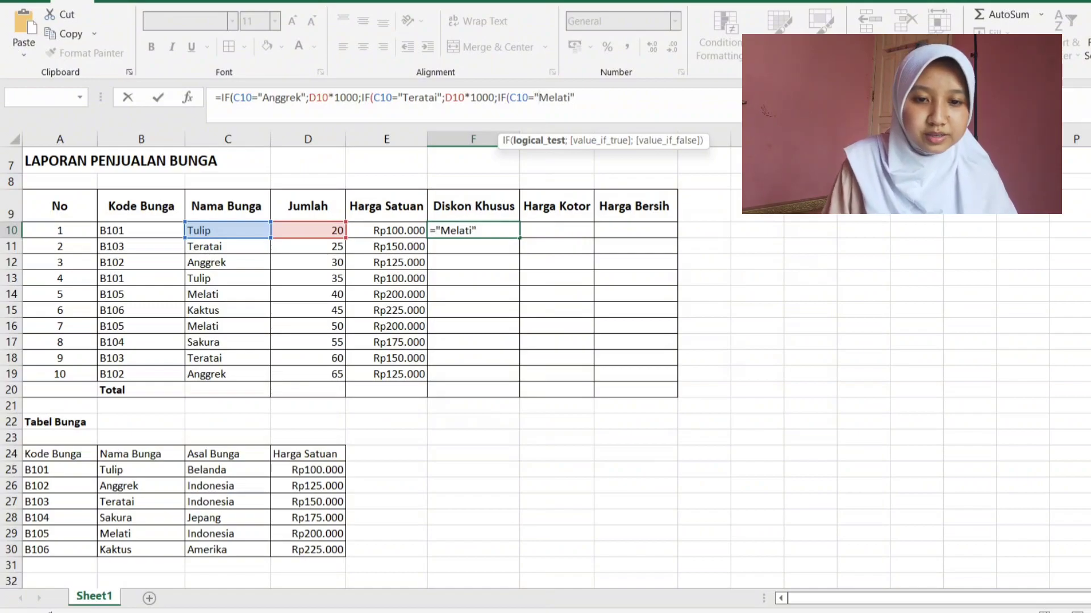
Give the Melati IF D10*1000 if true and D10*500 if false, close all three IFs, and commit the F10 formula.
{"action": "type", "text": ";"}
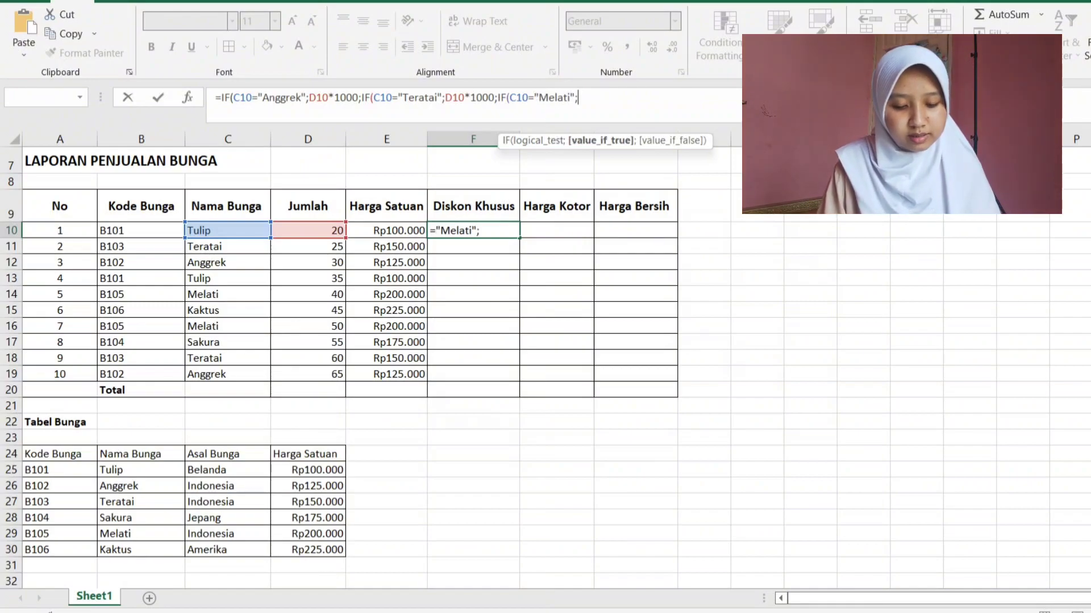
{"action": "key", "text": "Caps_Lock"}
{"action": "type", "text": "D10"}
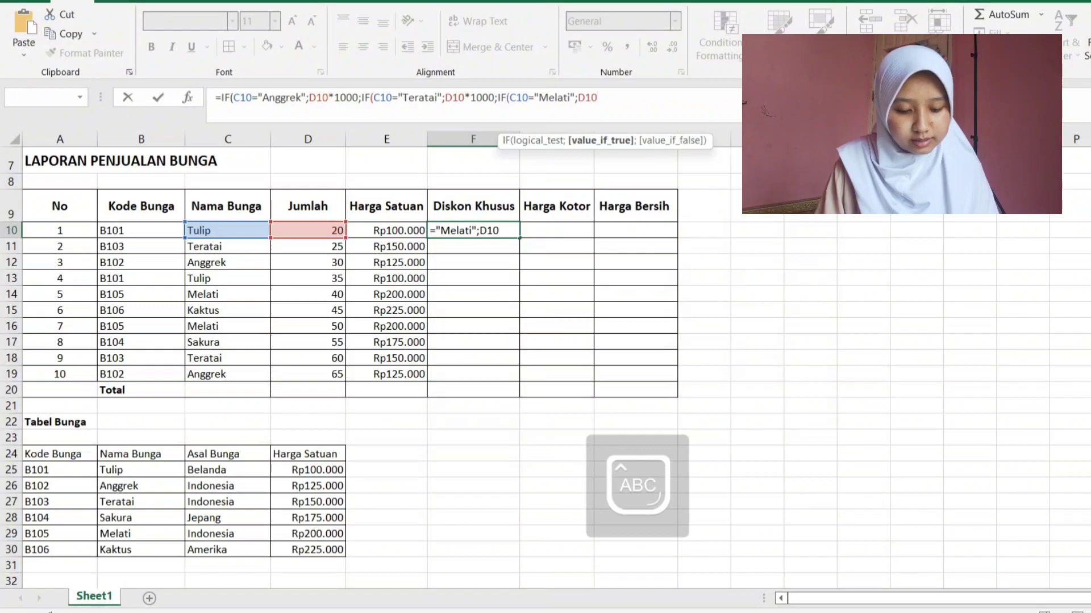
{"action": "type", "text": "*100"}
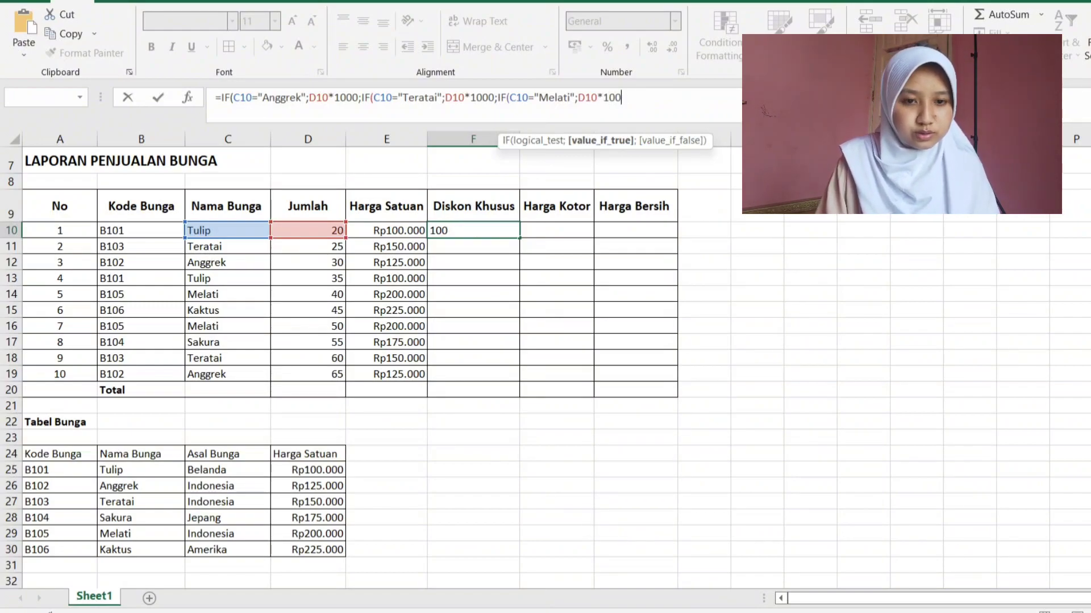
{"action": "type", "text": "0;"}
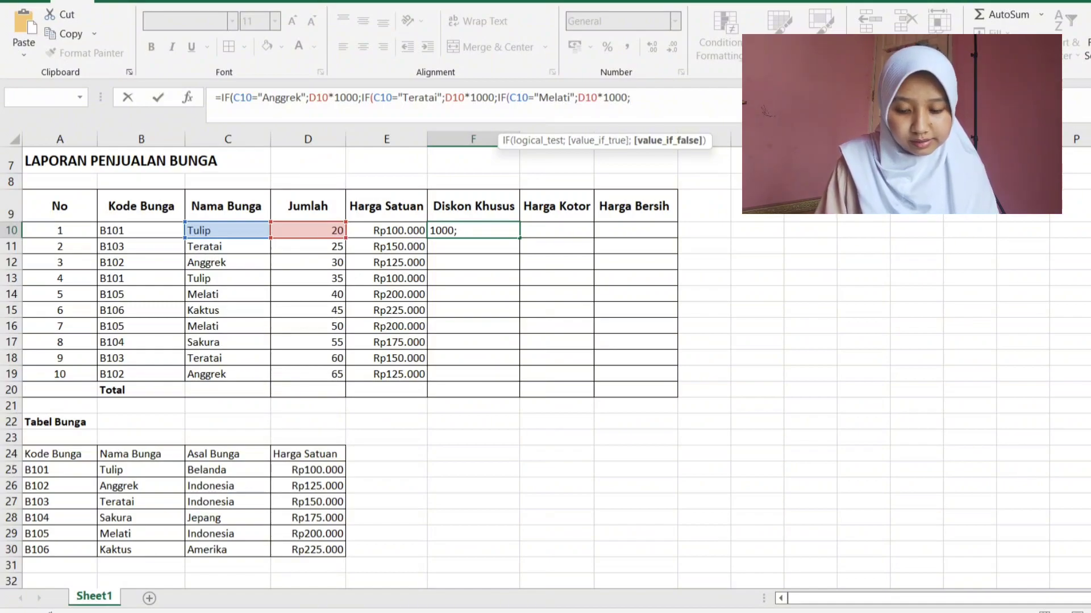
{"action": "type", "text": "D10"}
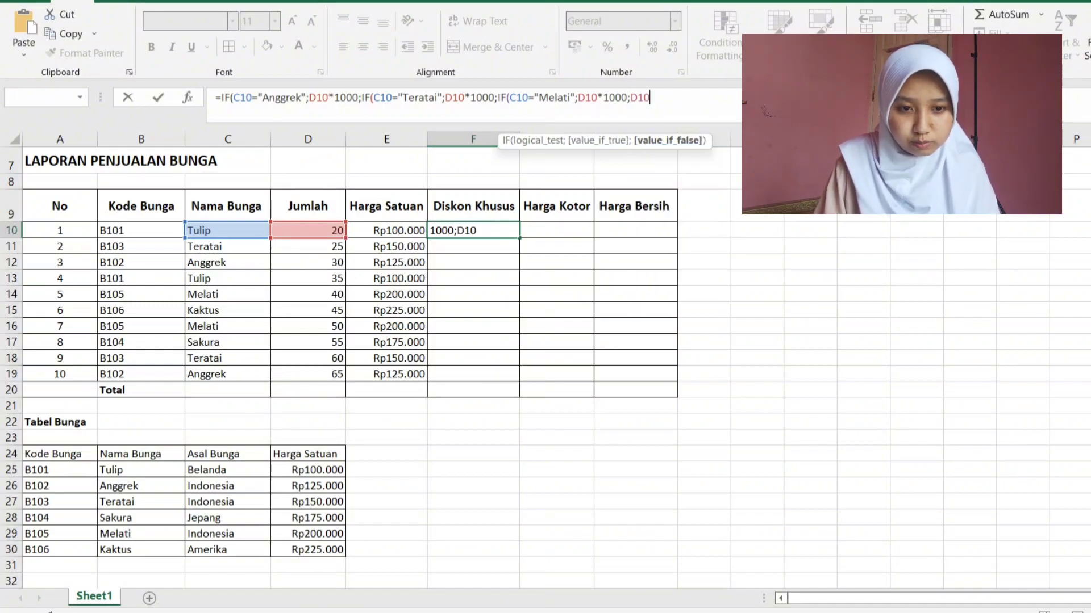
{"action": "type", "text": "*500"}
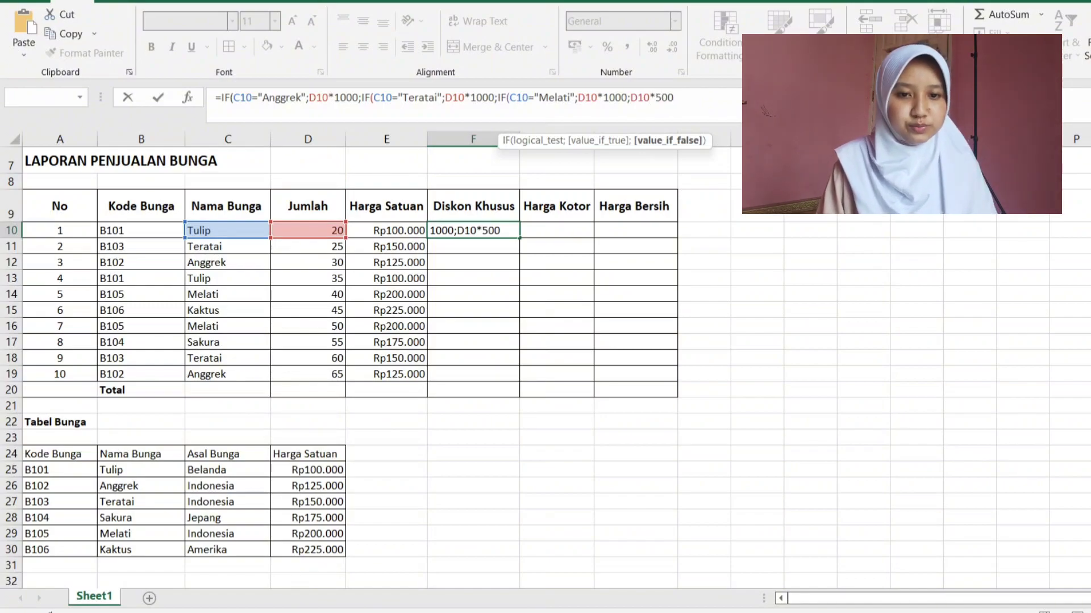
{"action": "type", "text": ")"}
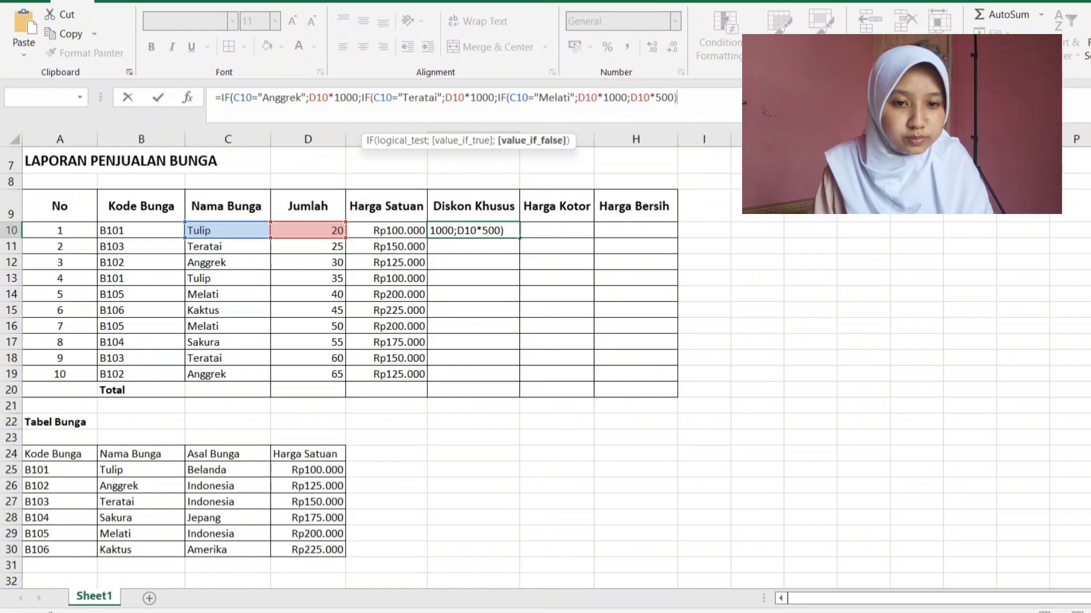
{"action": "type", "text": "))"}
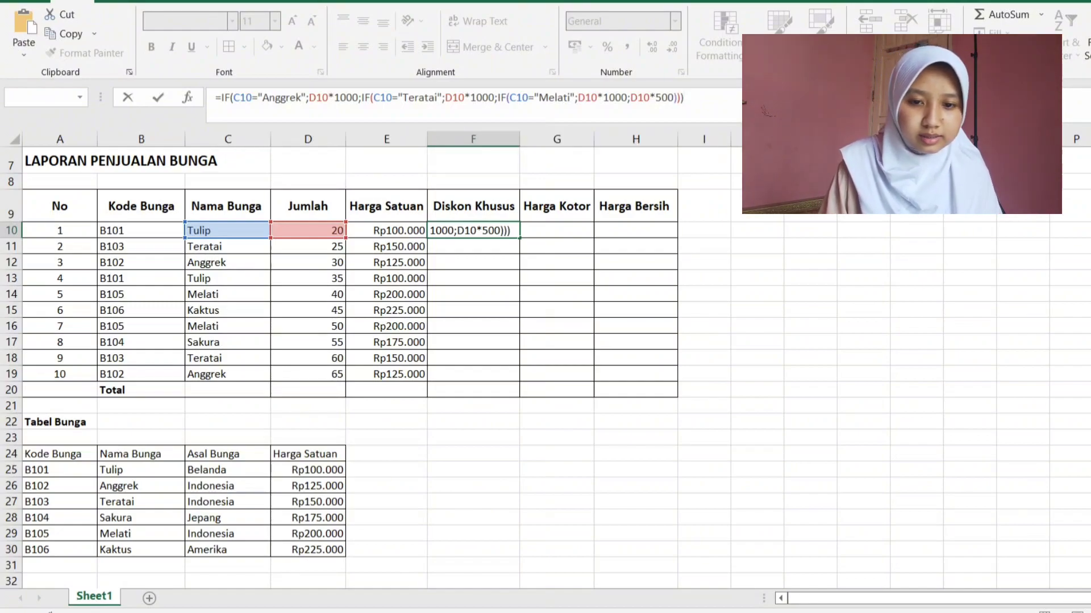
{"action": "key", "text": "Return"}
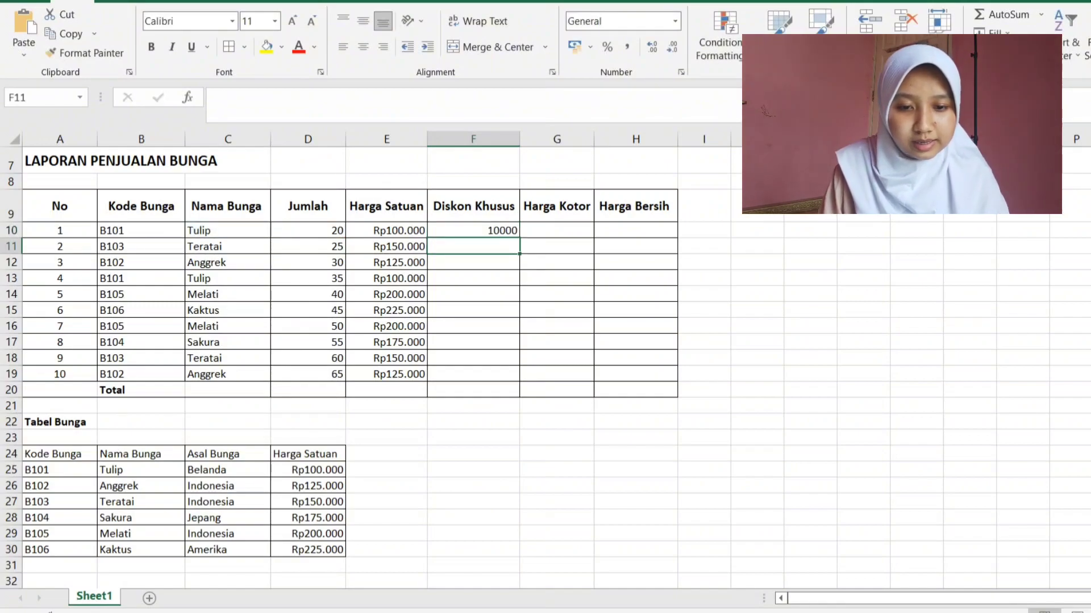
Format F10 as Currency and fill its discount formula down the Diskon Khusus column to F19.
{"action": "left_click", "coordinate": [473, 230]}
{"action": "left_click", "coordinate": [674, 21]}
{"action": "left_click", "coordinate": [642, 122]}
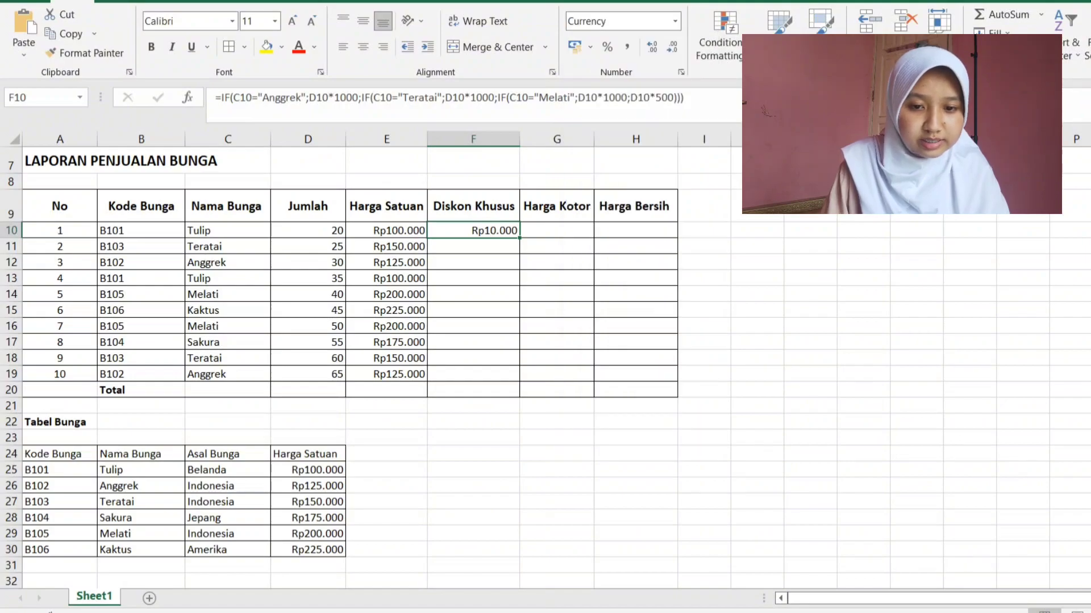
{"action": "left_click", "coordinate": [473, 247]}
{"action": "left_click", "coordinate": [473, 230]}
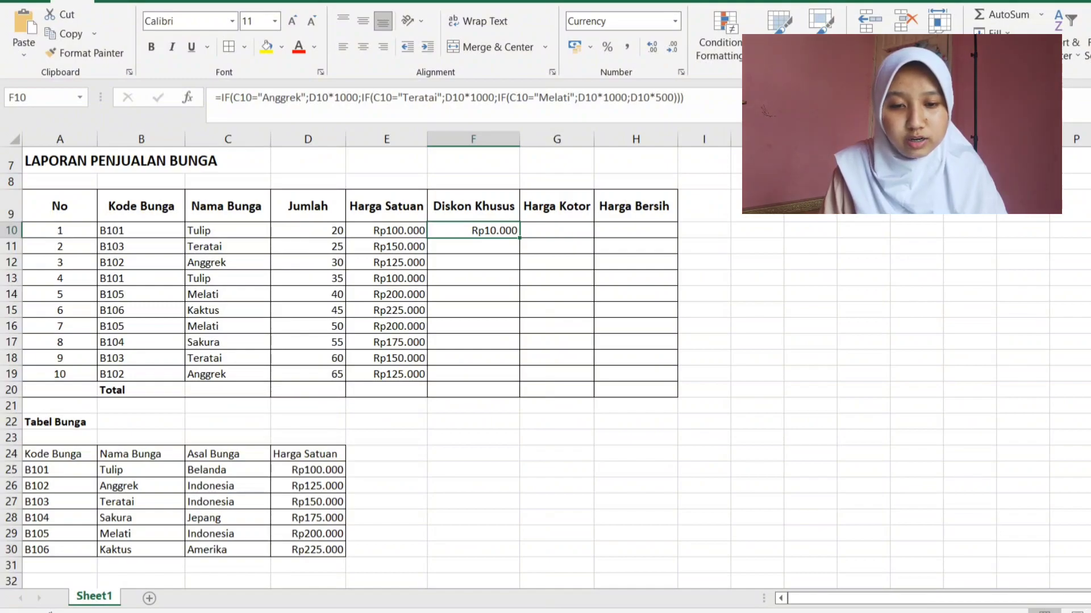
{"action": "left_click_drag", "start_coordinate": [519, 237], "coordinate": [519, 379]}
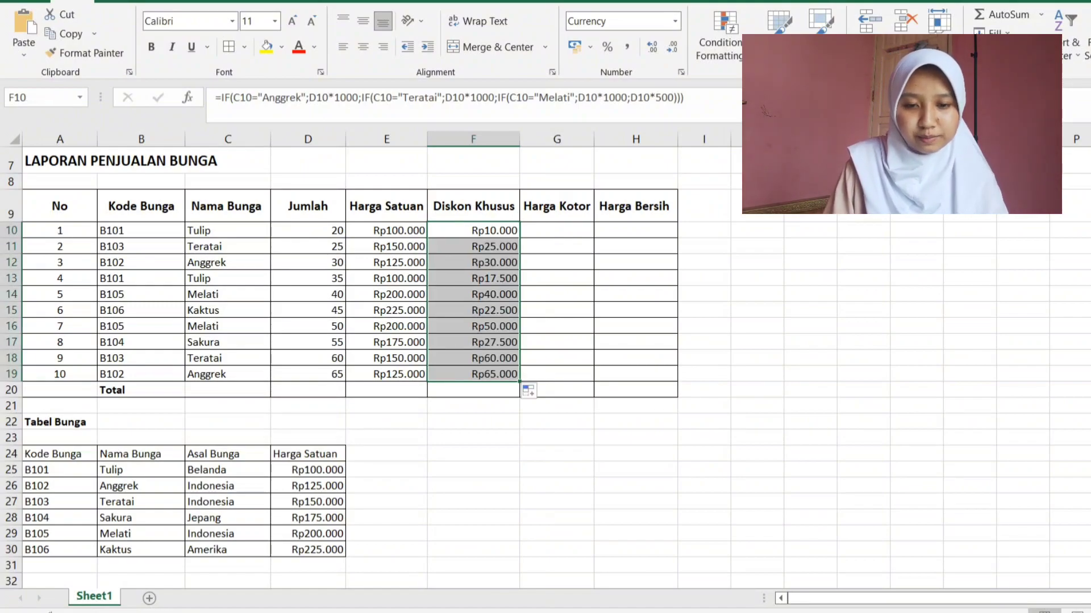
Check the Harga Kotor rule in the module PDF in the browser and enter =D10*E10 in G10 of the workbook.
{"action": "left_click", "coordinate": [509, 612]}
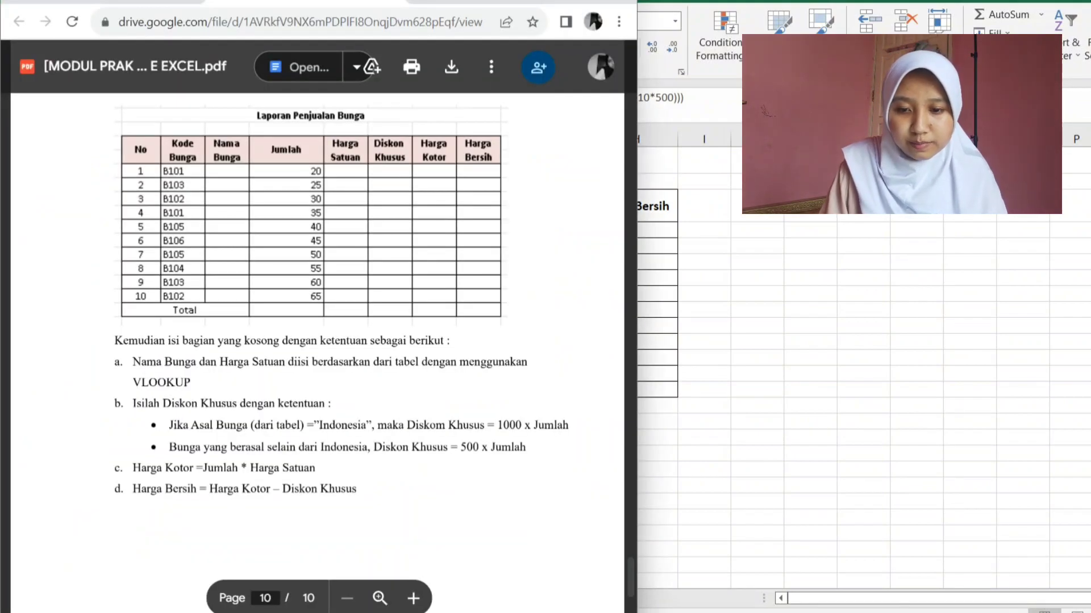
{"action": "scroll", "coordinate": [317, 341], "scroll_direction": "down", "scroll_amount": 2}
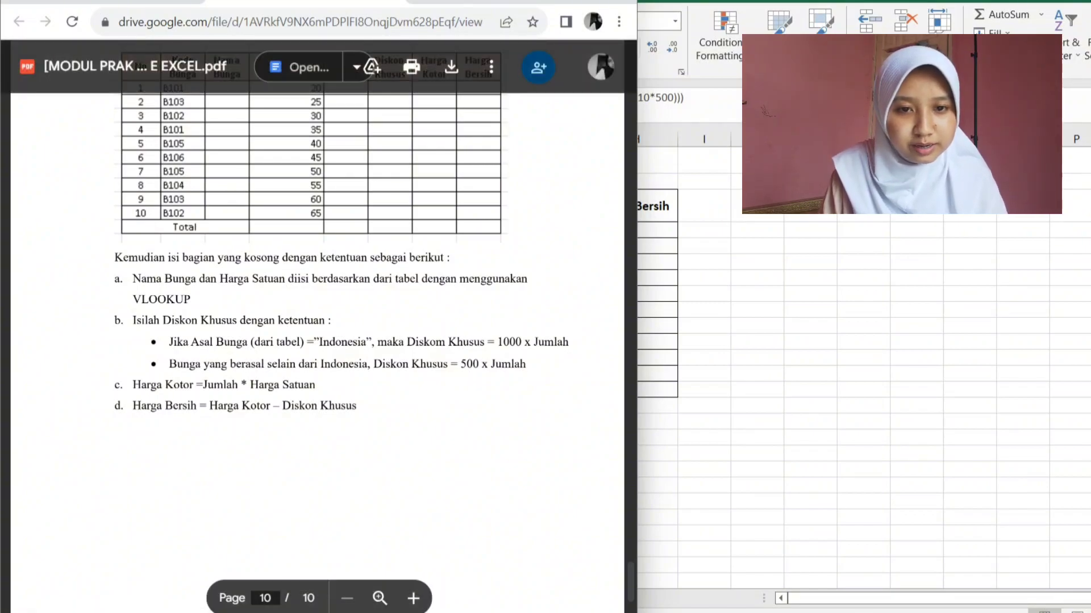
{"action": "key", "text": "alt+Tab"}
{"action": "left_click", "coordinate": [556, 230]}
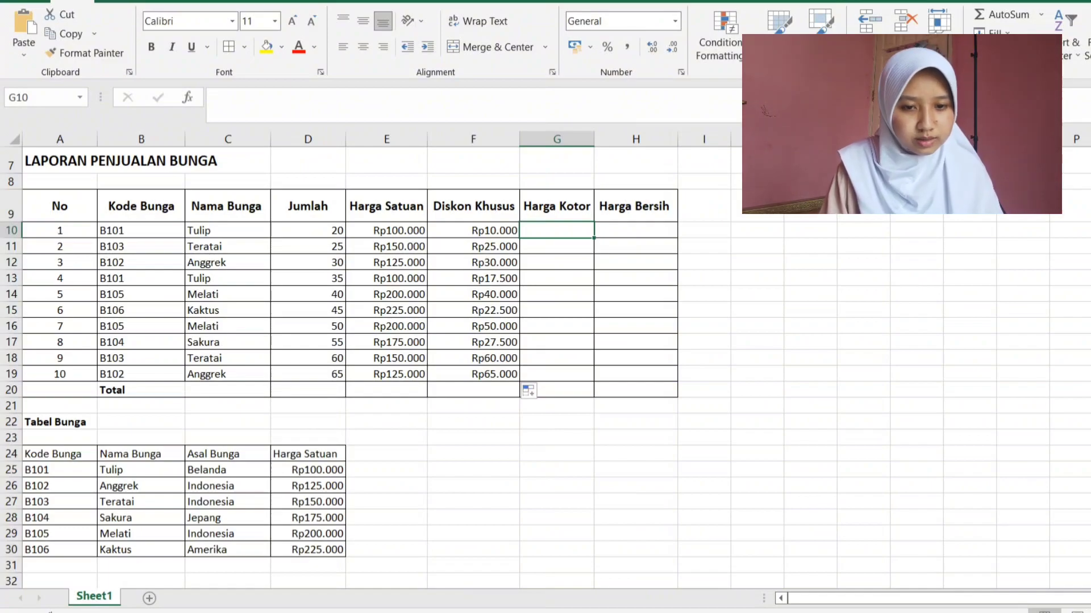
{"action": "type", "text": "="}
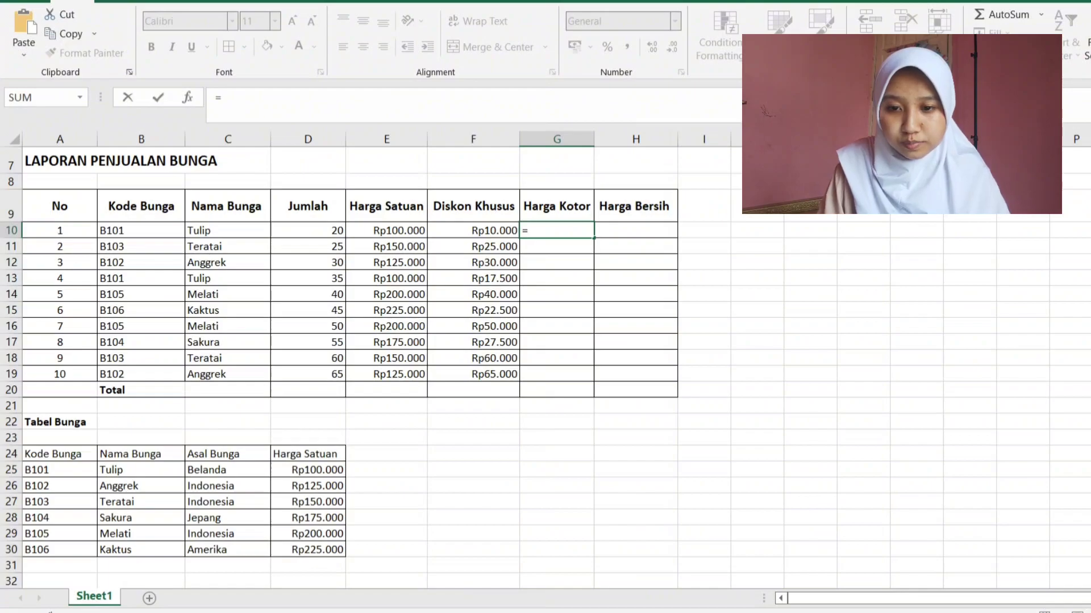
{"action": "left_click", "coordinate": [308, 230]}
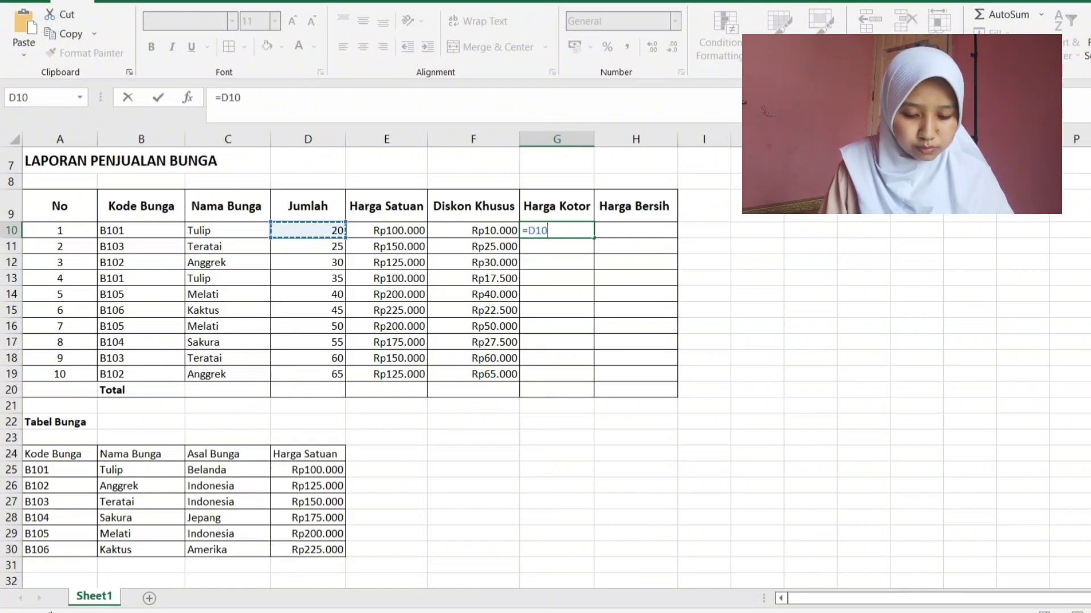
{"action": "type", "text": "*"}
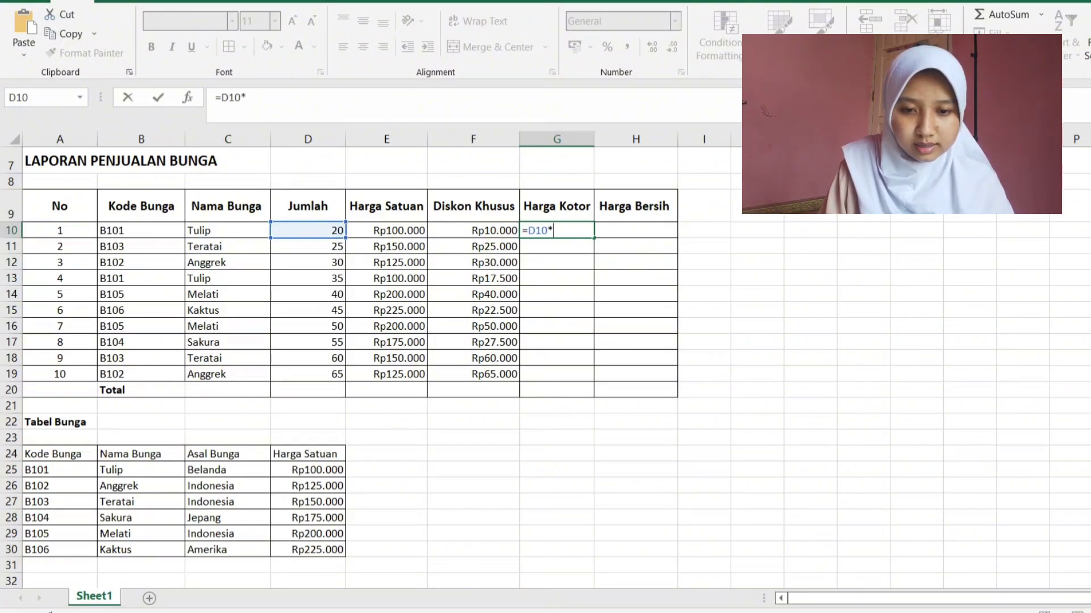
{"action": "left_click", "coordinate": [386, 230]}
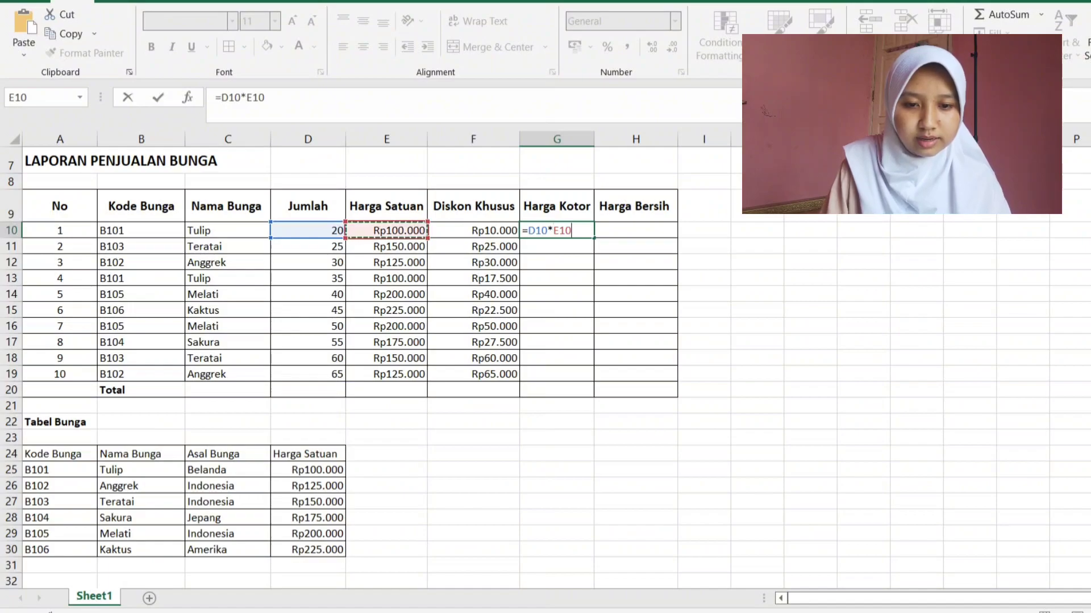
{"action": "key", "text": "Return"}
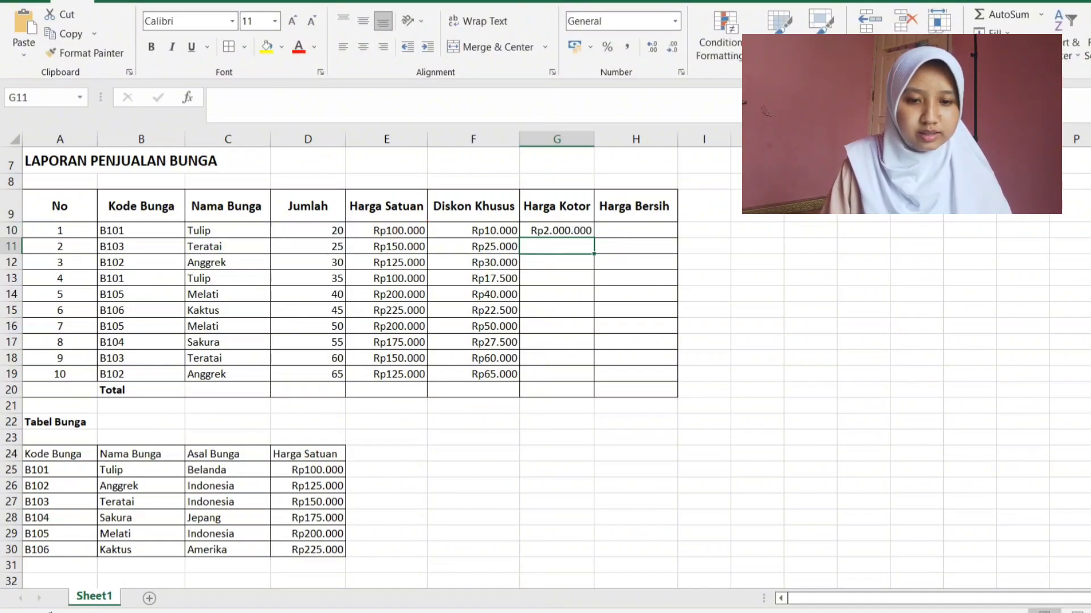
Fill the G10 formula down to G19 and check rows 10 and 11 of Harga Kotor against Harga Satuan and Jumlah.
{"action": "left_click", "coordinate": [557, 230]}
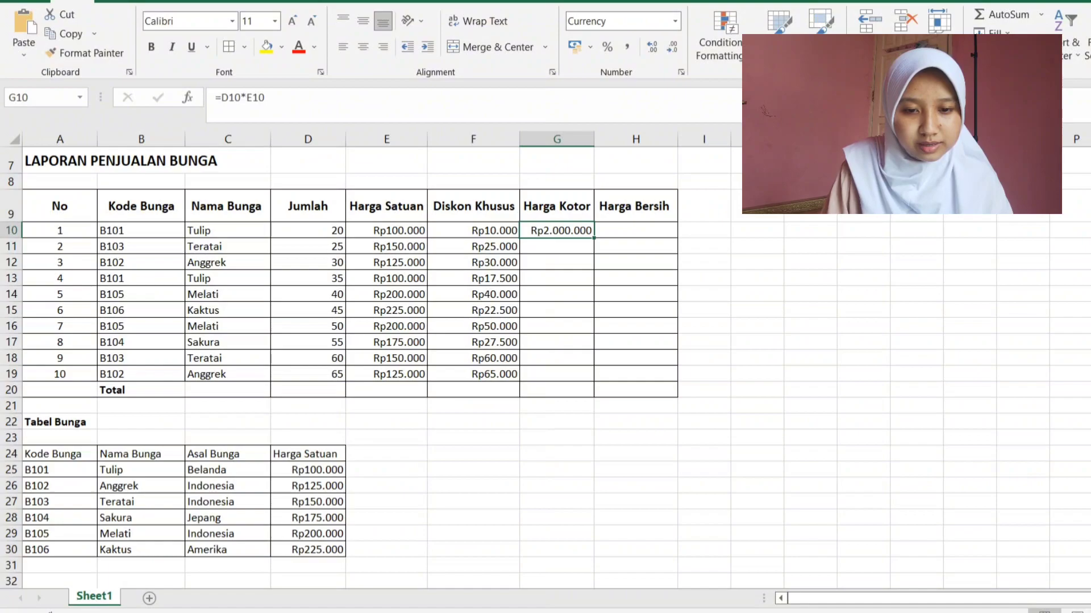
{"action": "left_click_drag", "start_coordinate": [593, 238], "coordinate": [594, 381]}
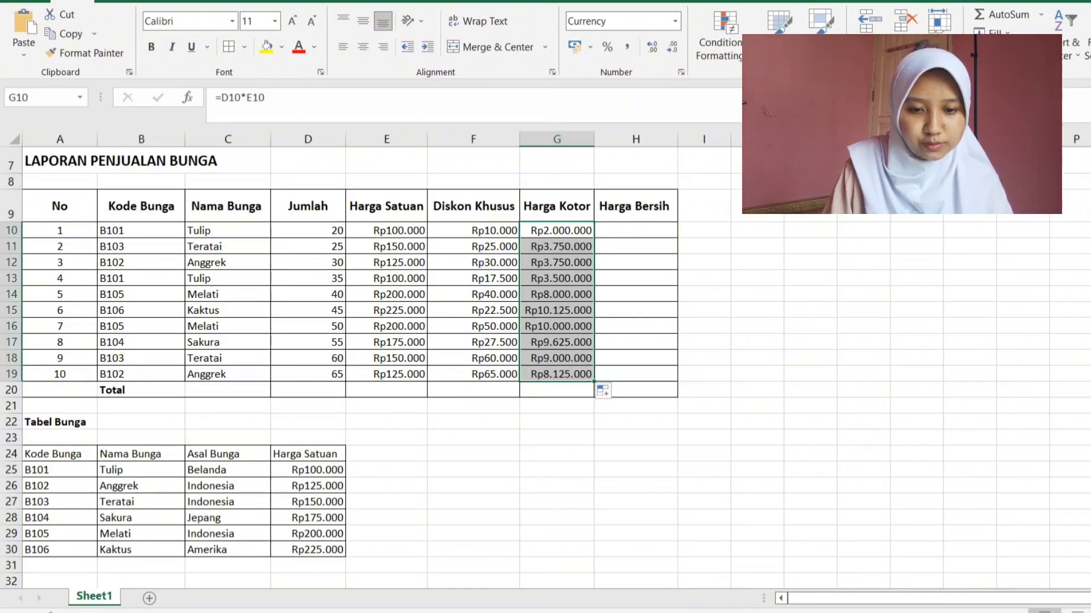
{"action": "left_click", "coordinate": [557, 230]}
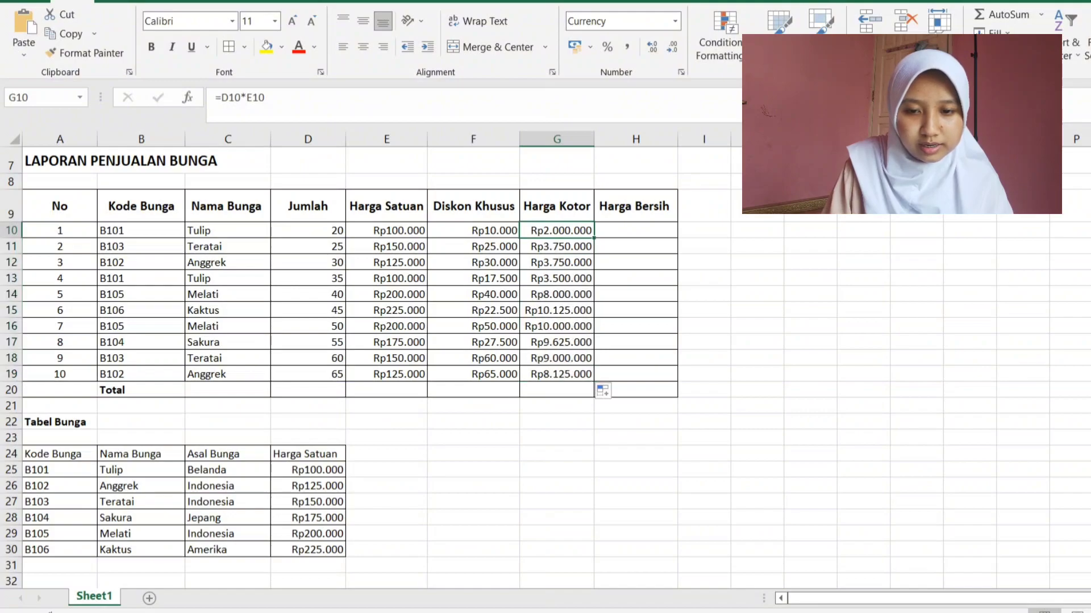
{"action": "left_click", "coordinate": [386, 230]}
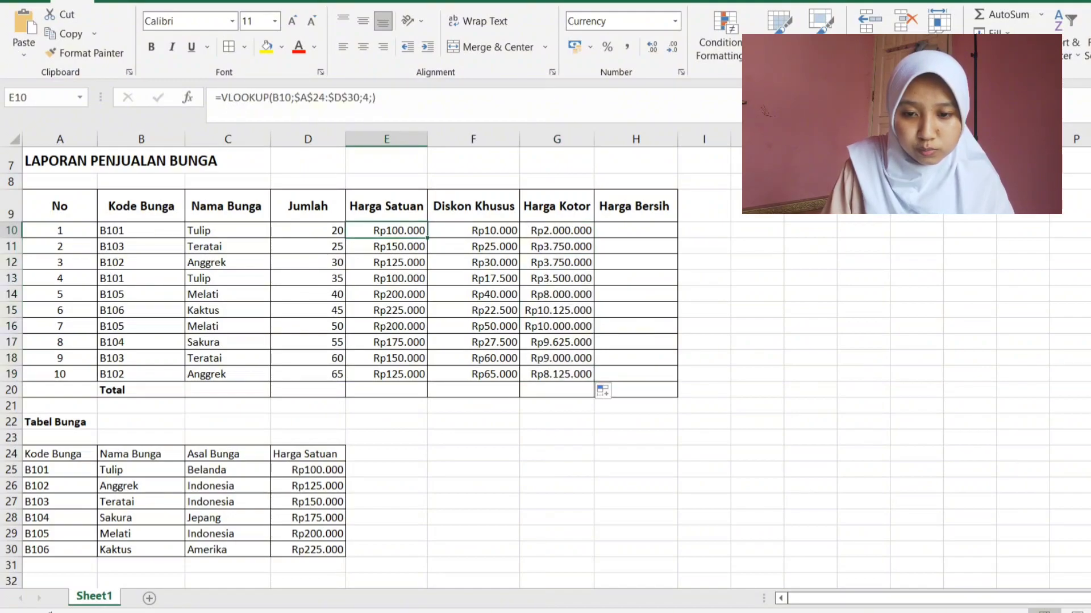
{"action": "left_click", "coordinate": [308, 230]}
{"action": "left_click", "coordinate": [557, 230]}
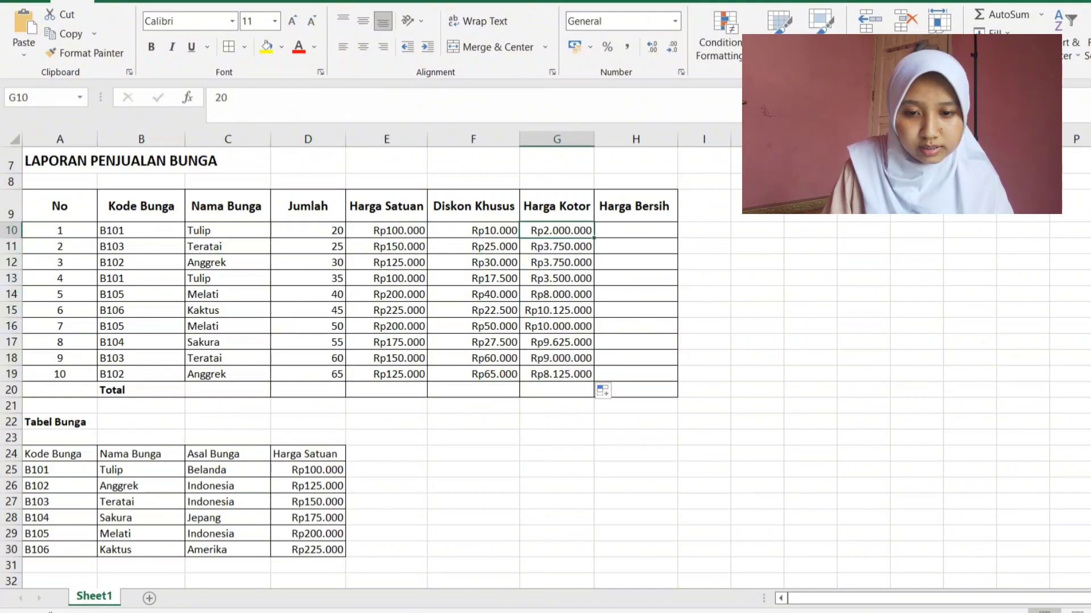
{"action": "left_click", "coordinate": [386, 247]}
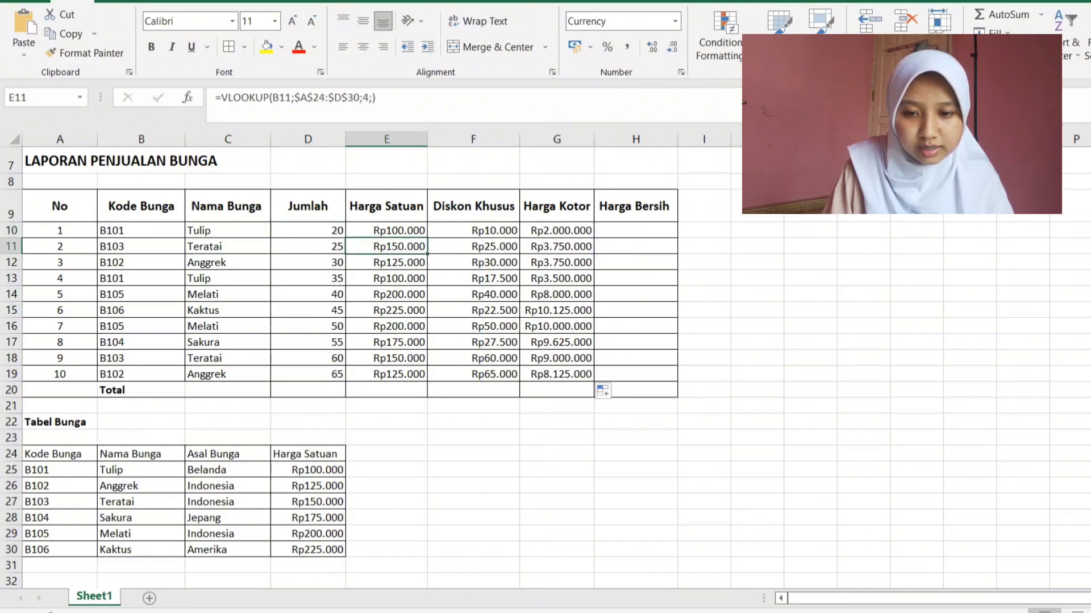
{"action": "left_click", "coordinate": [308, 247]}
{"action": "left_click", "coordinate": [557, 247]}
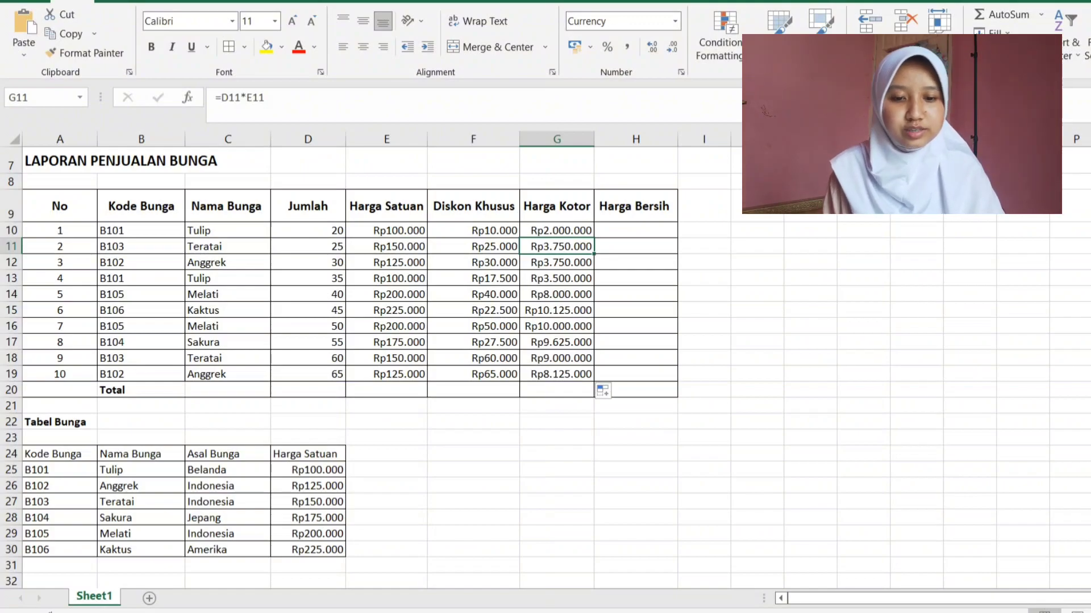
Check the Harga Bersih rule in the module PDF in the browser, and fill H10:H19 of the workbook with =G10-F10.
{"action": "key", "text": "alt+Tab"}
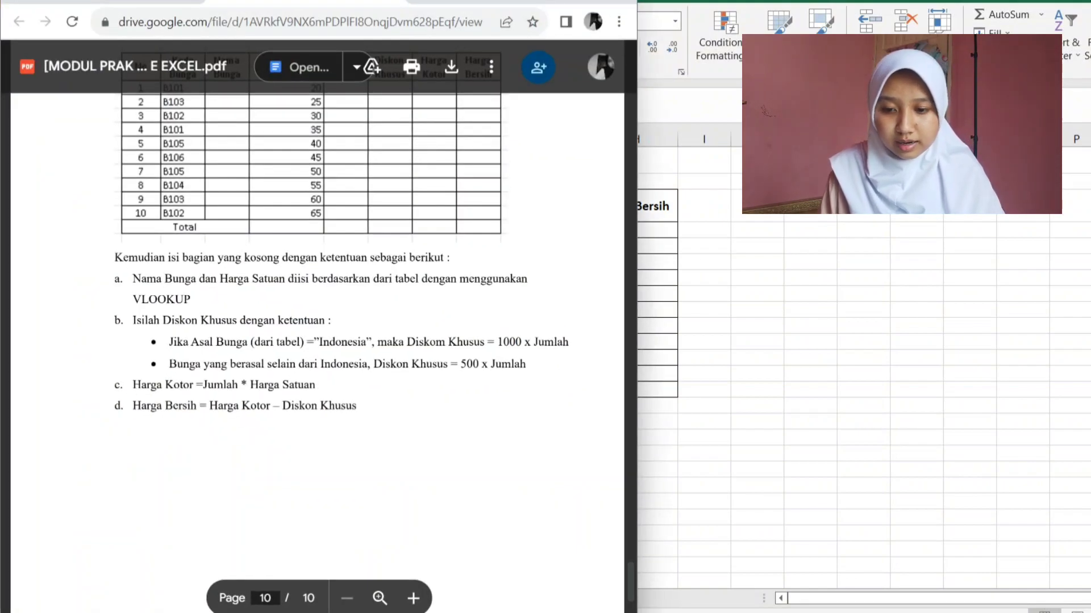
{"action": "scroll", "coordinate": [318, 255], "scroll_direction": "down", "scroll_amount": 2}
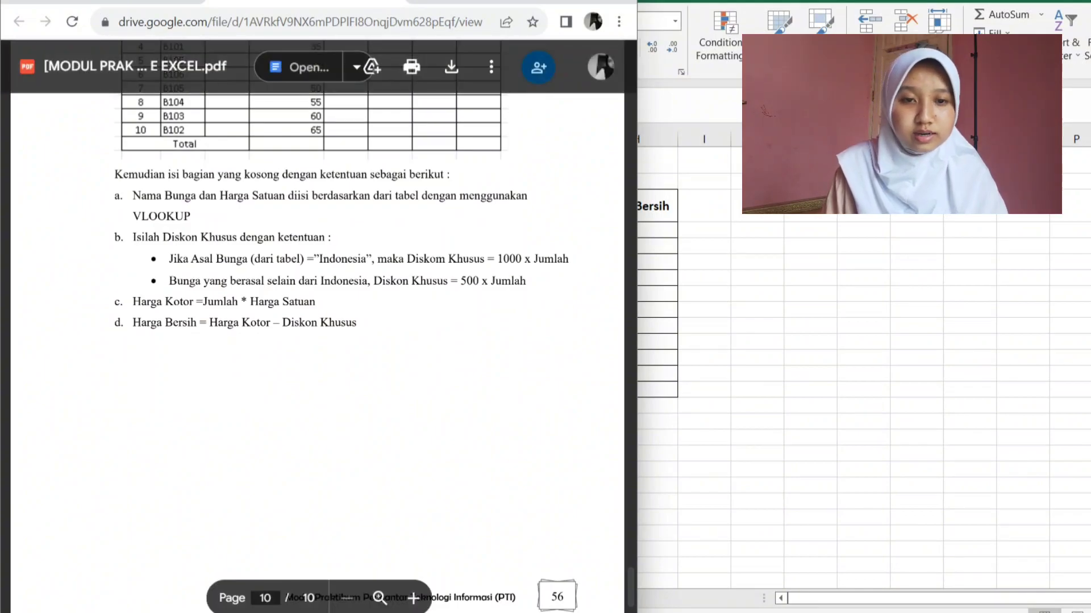
{"action": "key", "text": "alt+Tab"}
{"action": "left_click", "coordinate": [635, 230]}
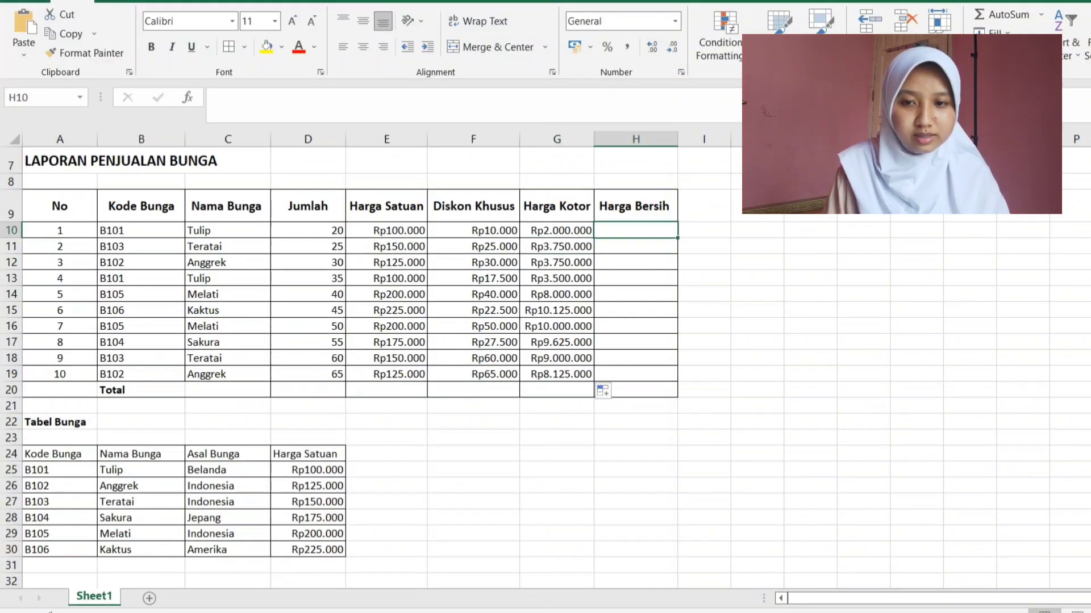
{"action": "type", "text": "="}
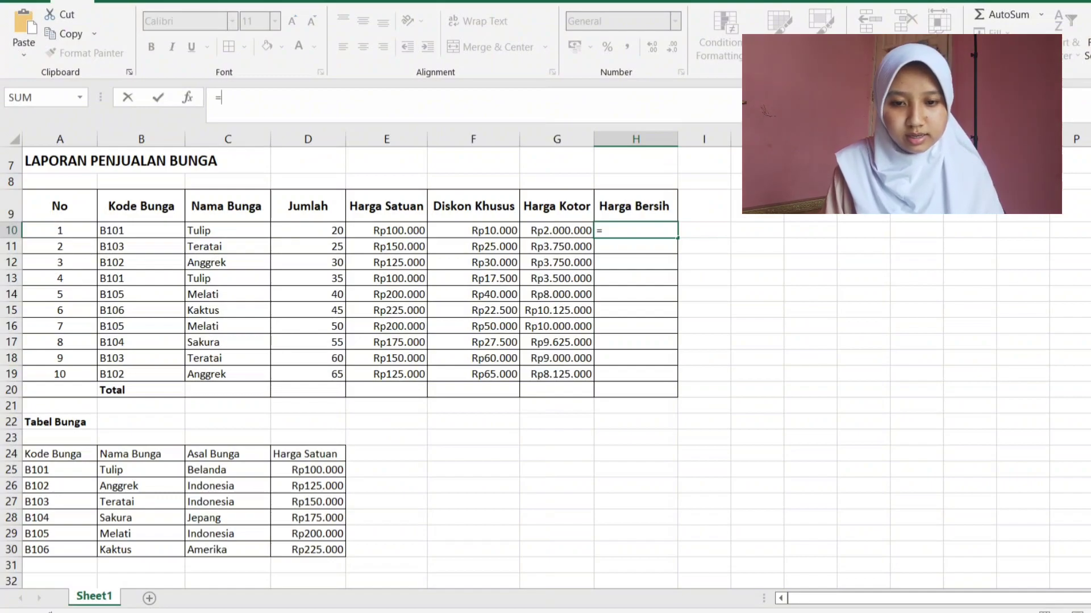
{"action": "left_click", "coordinate": [522, 230]}
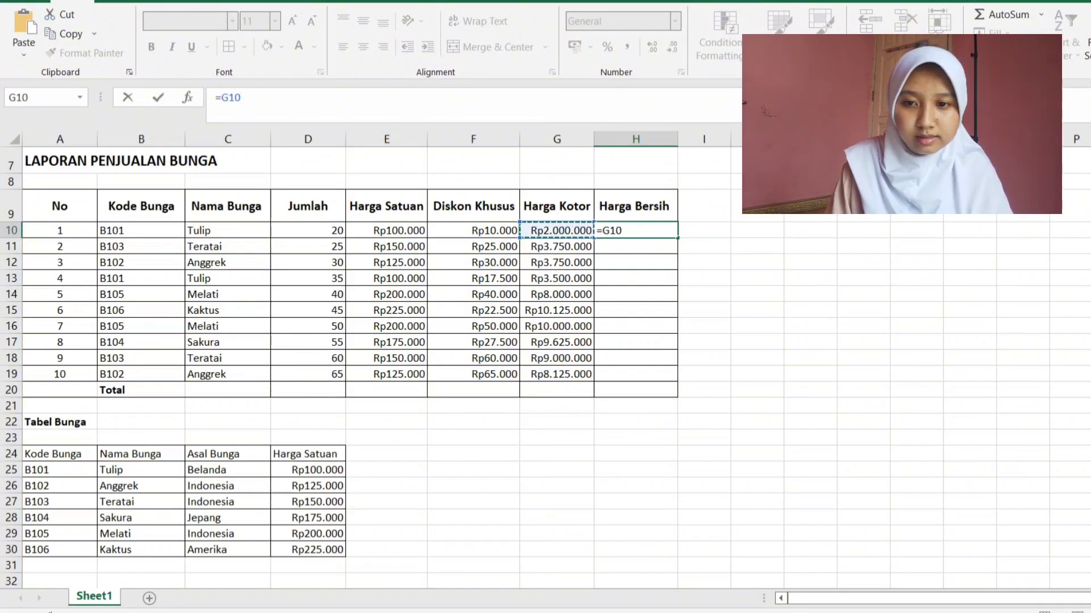
{"action": "type", "text": "-"}
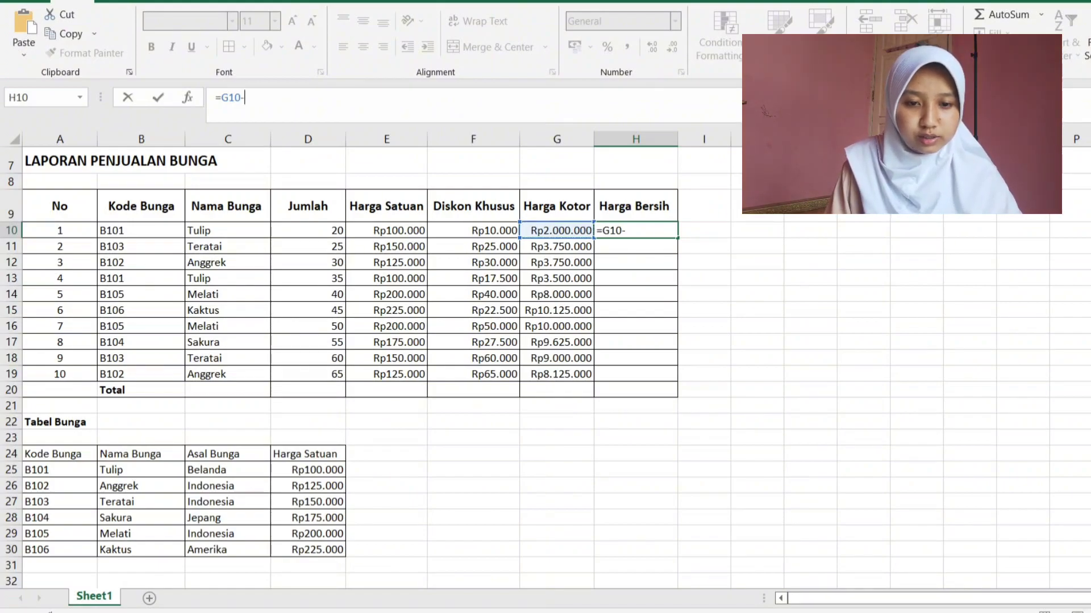
{"action": "left_click", "coordinate": [473, 230]}
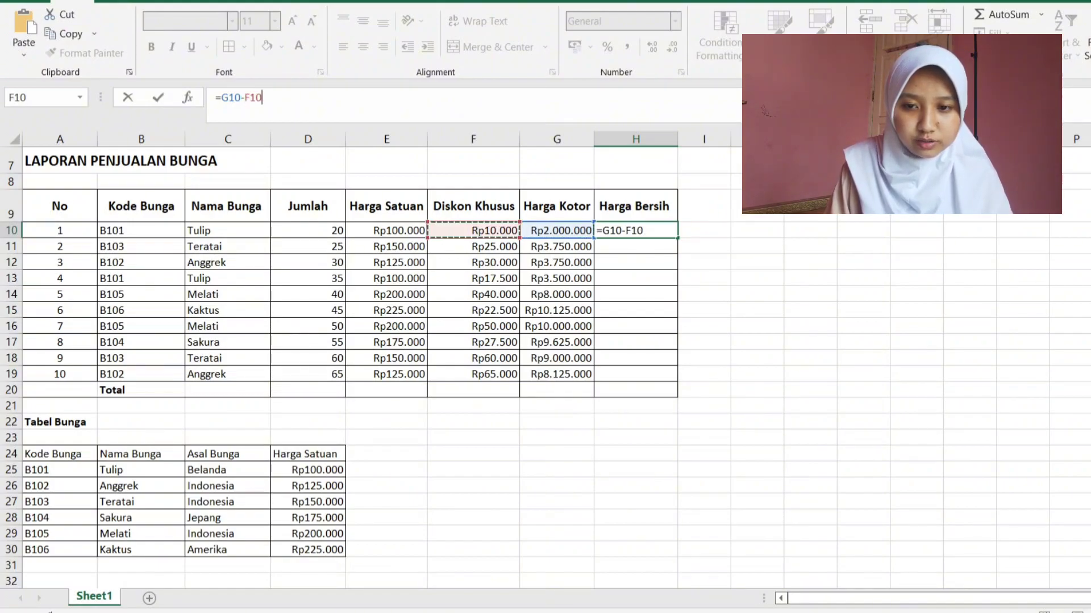
{"action": "key", "text": "Return"}
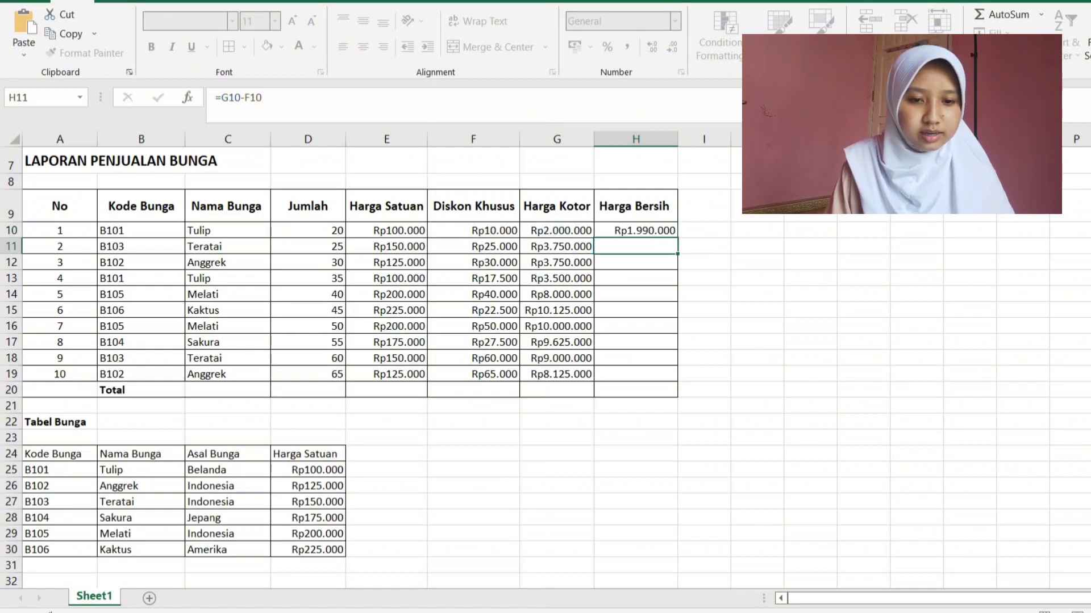
{"action": "left_click", "coordinate": [636, 231]}
{"action": "left_click_drag", "start_coordinate": [677, 238], "coordinate": [676, 381]}
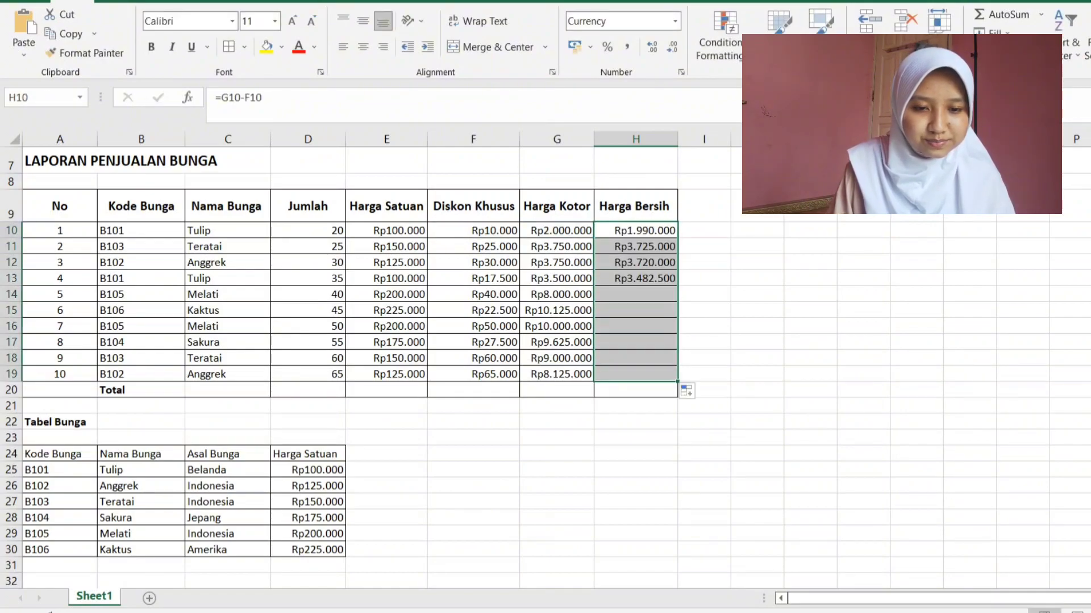
{"action": "left_click", "coordinate": [308, 391]}
{"action": "key", "text": "alt+equal"}
{"action": "key", "text": "Return"}
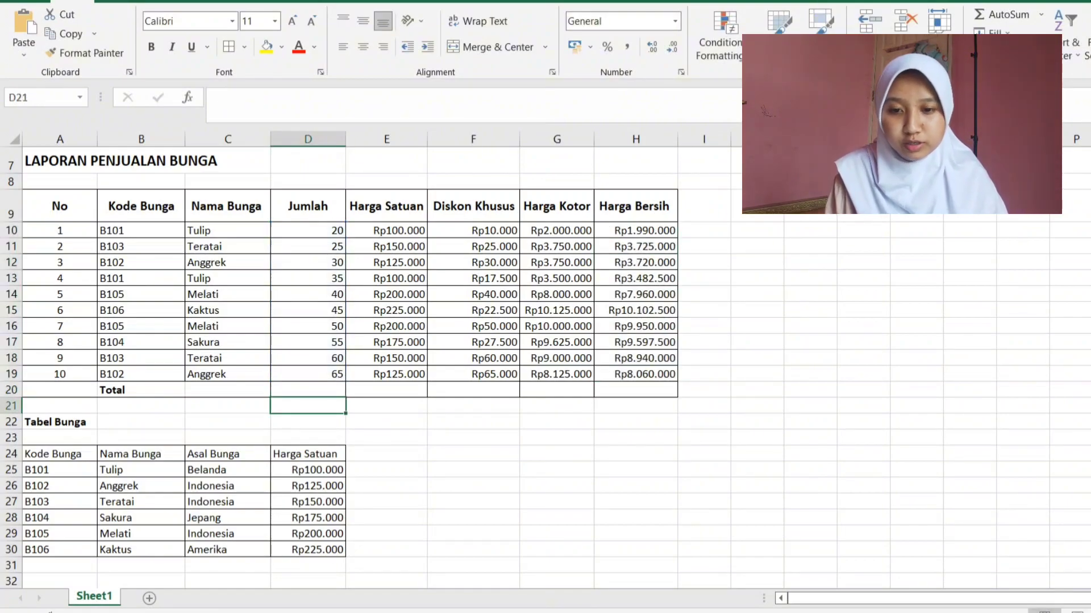
Total the Jumlah column in D20 of the Total row with =SUM(D10:D19).
{"action": "left_click", "coordinate": [308, 390]}
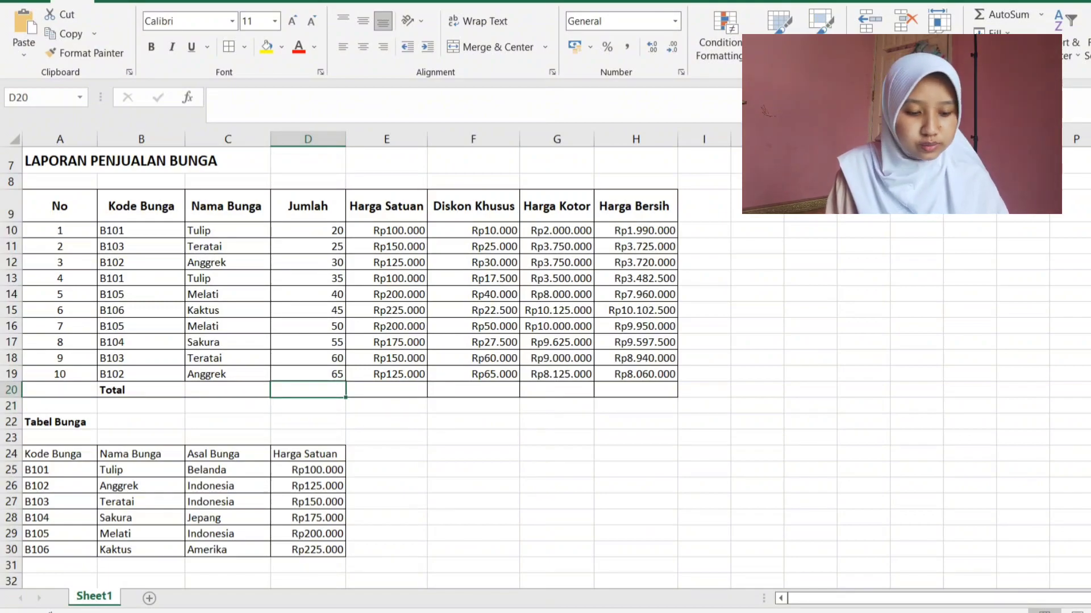
{"action": "type", "text": "=S"}
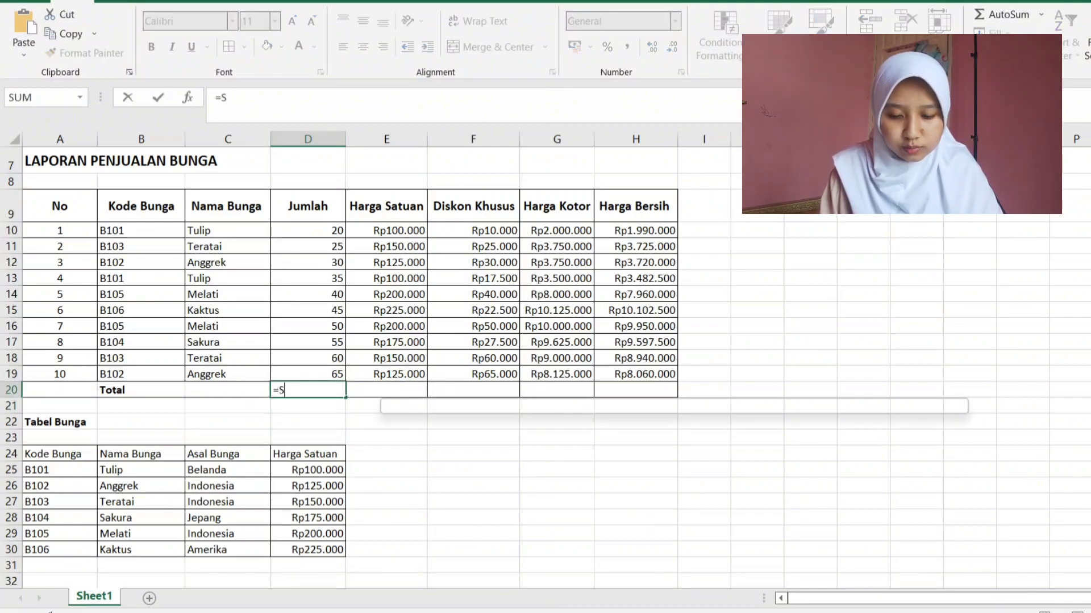
{"action": "type", "text": "UM("}
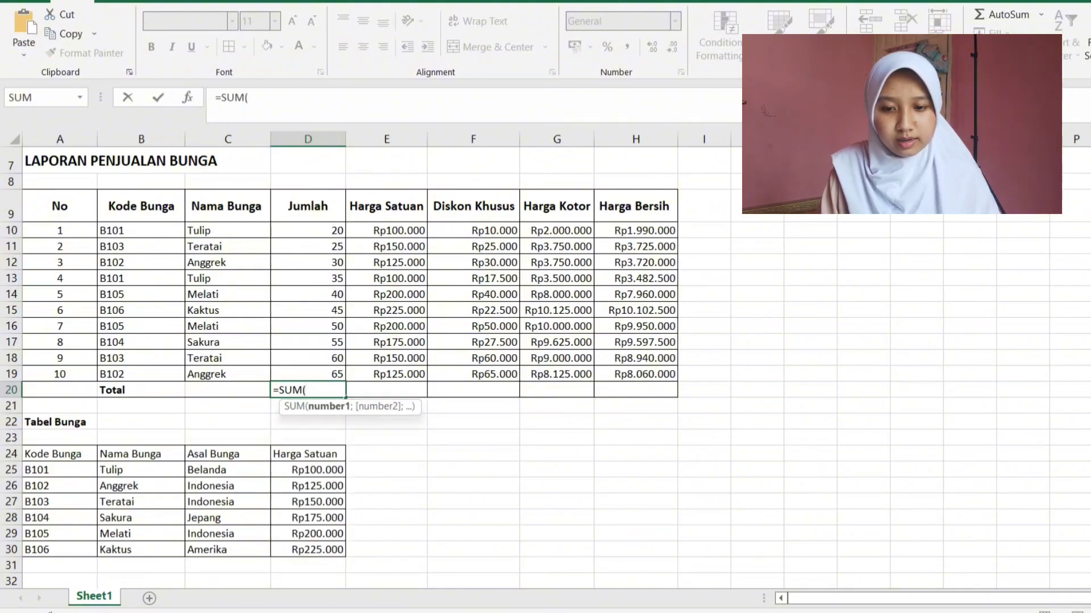
{"action": "left_click_drag", "start_coordinate": [318, 230], "coordinate": [318, 373]}
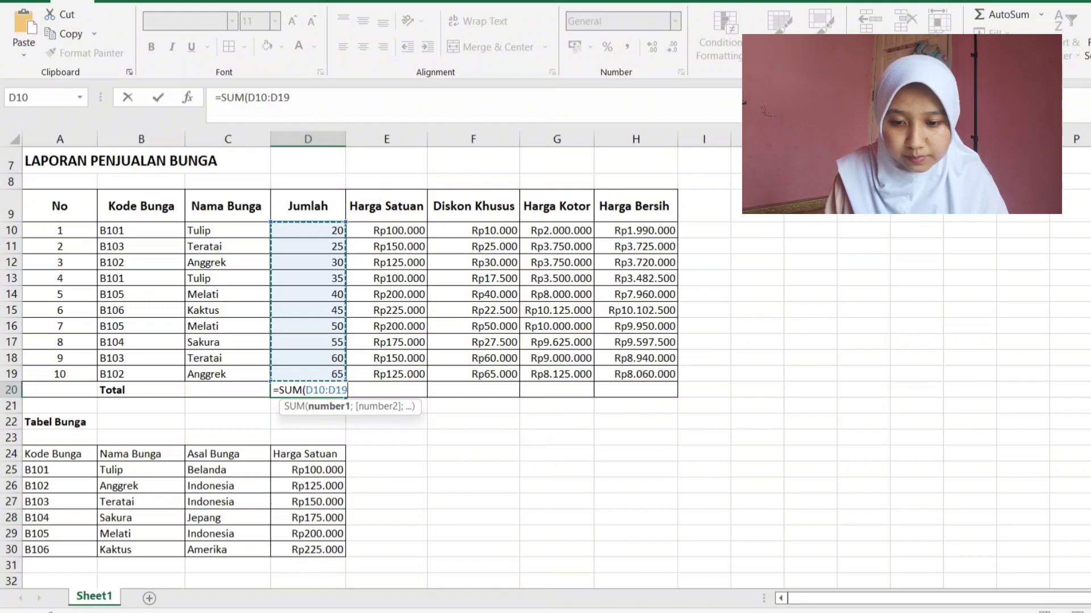
{"action": "key", "text": "Return"}
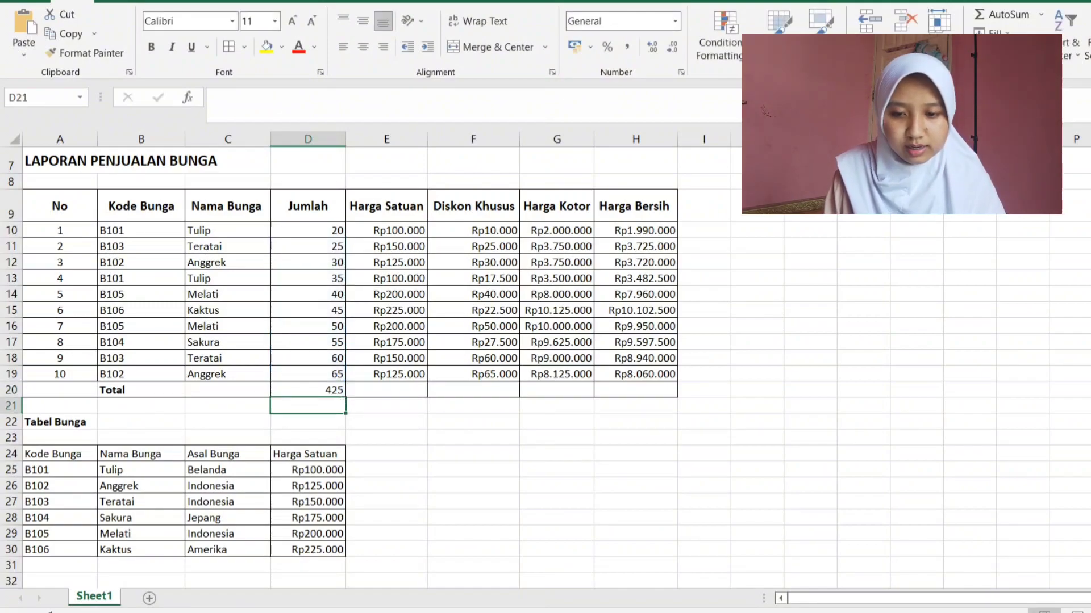
Total the Harga Satuan column in E20 with =SUM(E10:E19).
{"action": "left_click", "coordinate": [386, 391]}
{"action": "type", "text": "=SUM"}
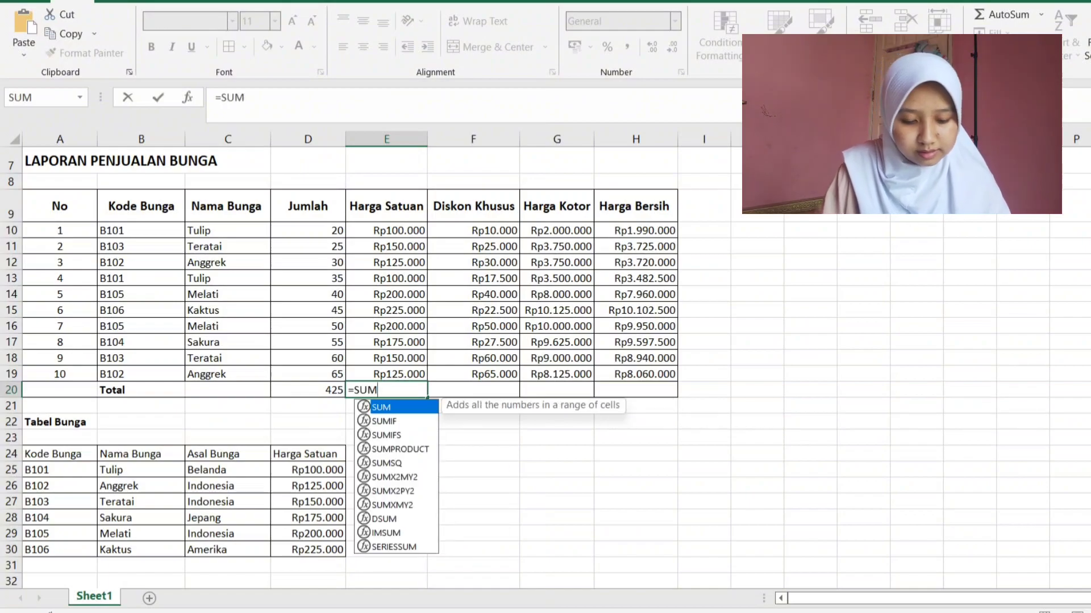
{"action": "type", "text": "("}
{"action": "left_click_drag", "start_coordinate": [386, 230], "coordinate": [387, 374]}
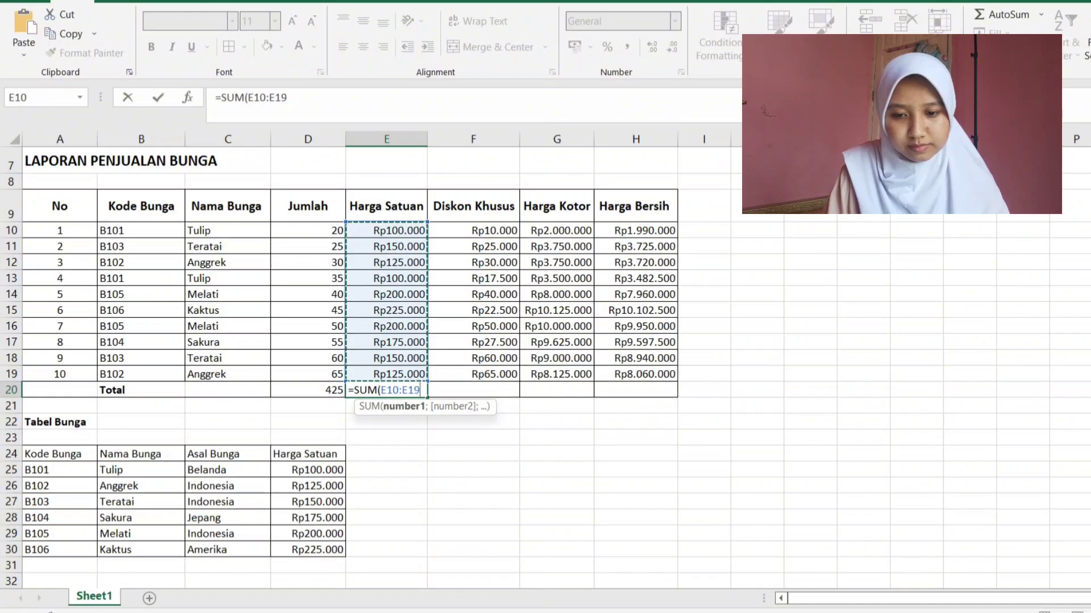
{"action": "key", "text": "Return"}
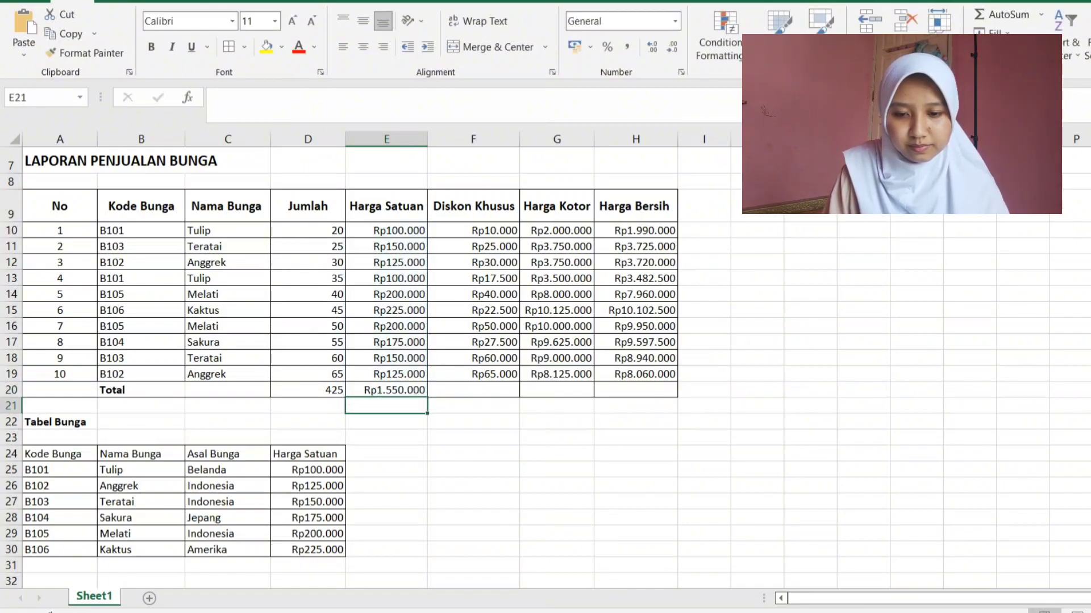
Total the Diskon Khusus column in F20 with =SUM(F10:F19).
{"action": "left_click", "coordinate": [473, 389]}
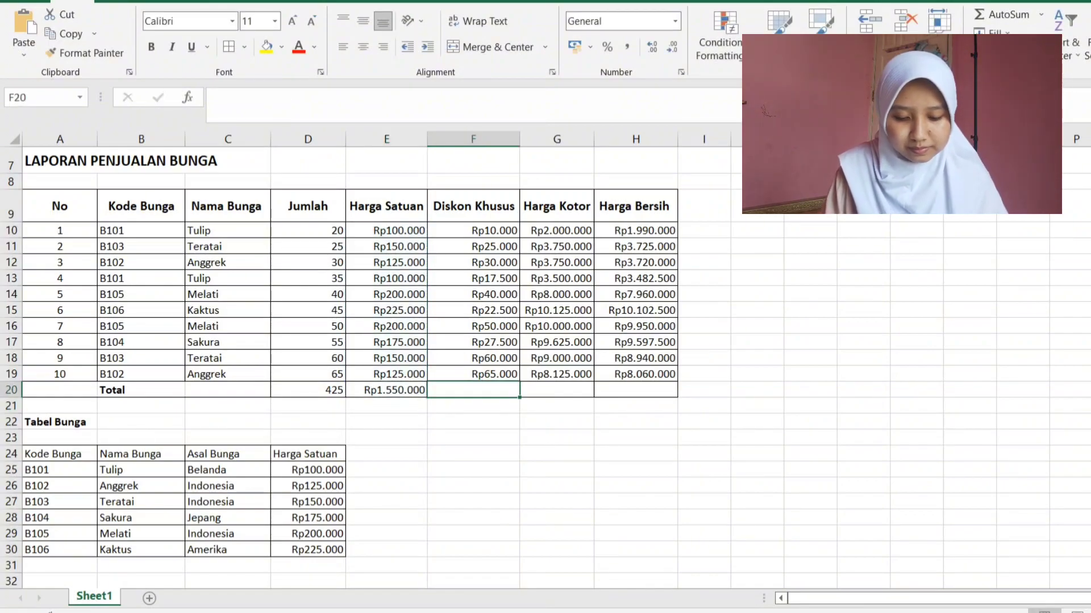
{"action": "type", "text": "=SUM("}
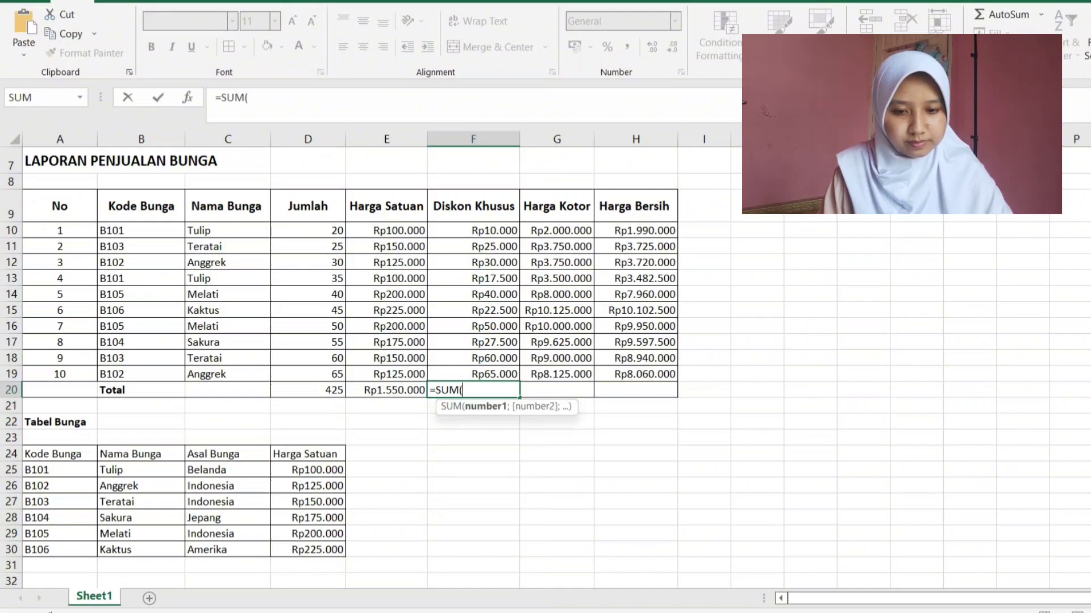
{"action": "left_click_drag", "start_coordinate": [473, 230], "coordinate": [473, 374]}
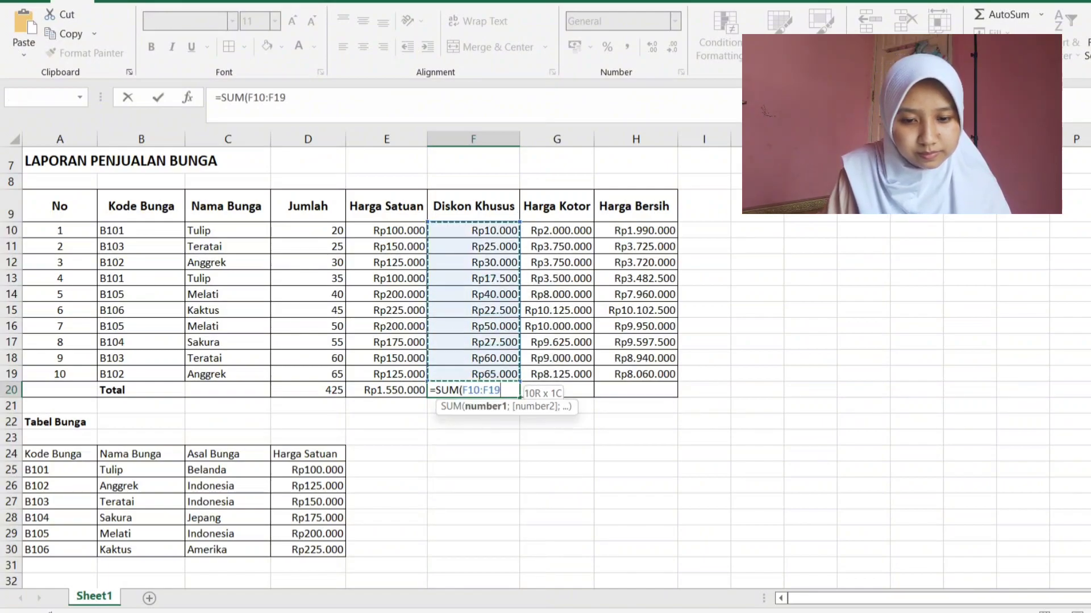
{"action": "key", "text": "Return"}
Total the Harga Kotor column in G20 with =SUM(G10:G19).
{"action": "left_click", "coordinate": [556, 389]}
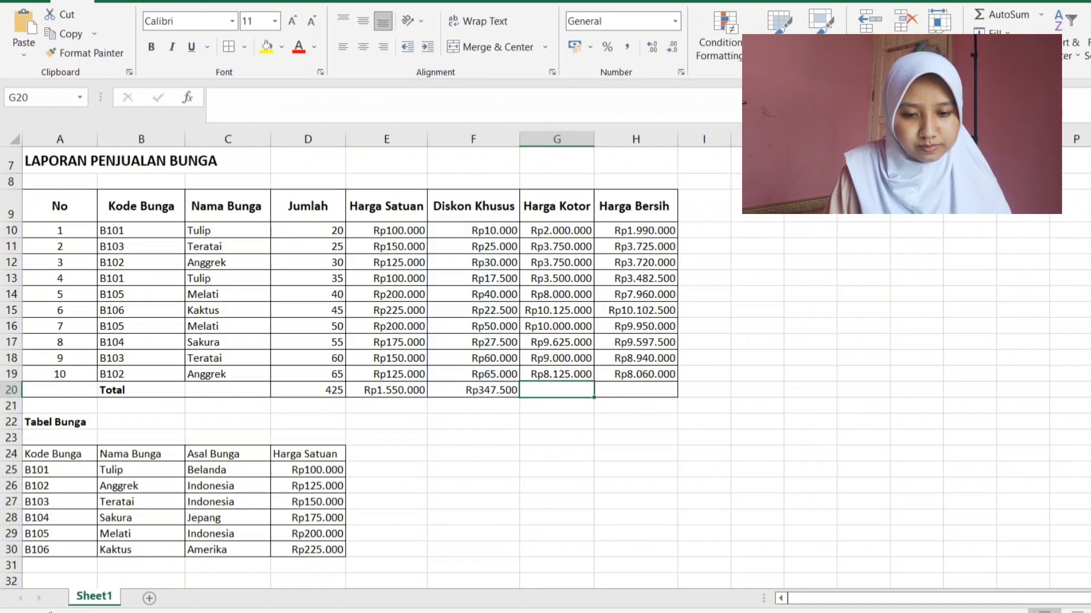
{"action": "type", "text": "=SUM"}
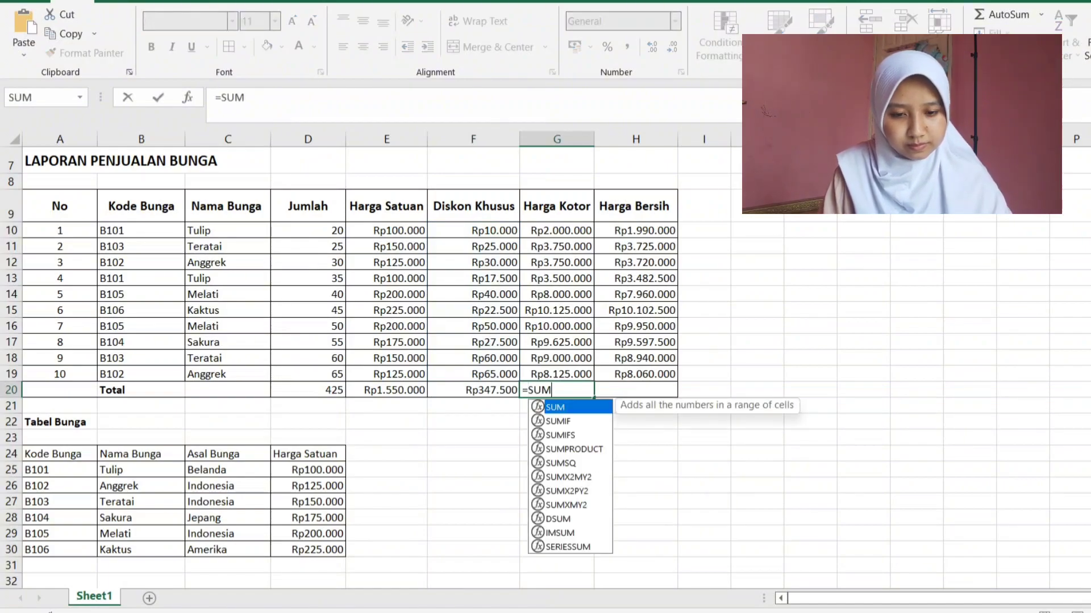
{"action": "type", "text": "("}
{"action": "left_click_drag", "start_coordinate": [557, 230], "coordinate": [556, 374]}
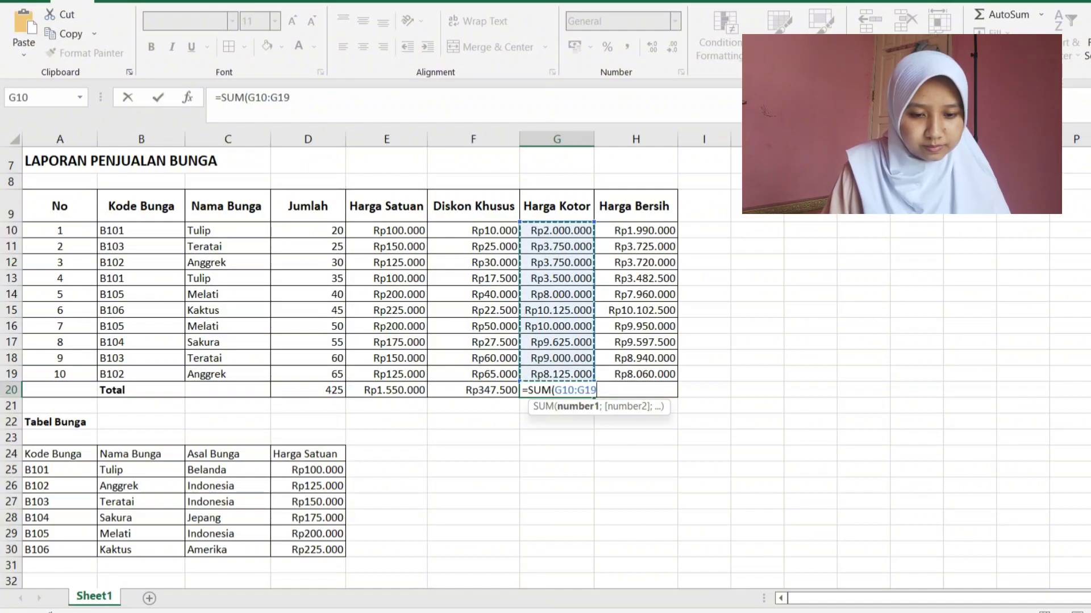
{"action": "key", "text": "Return"}
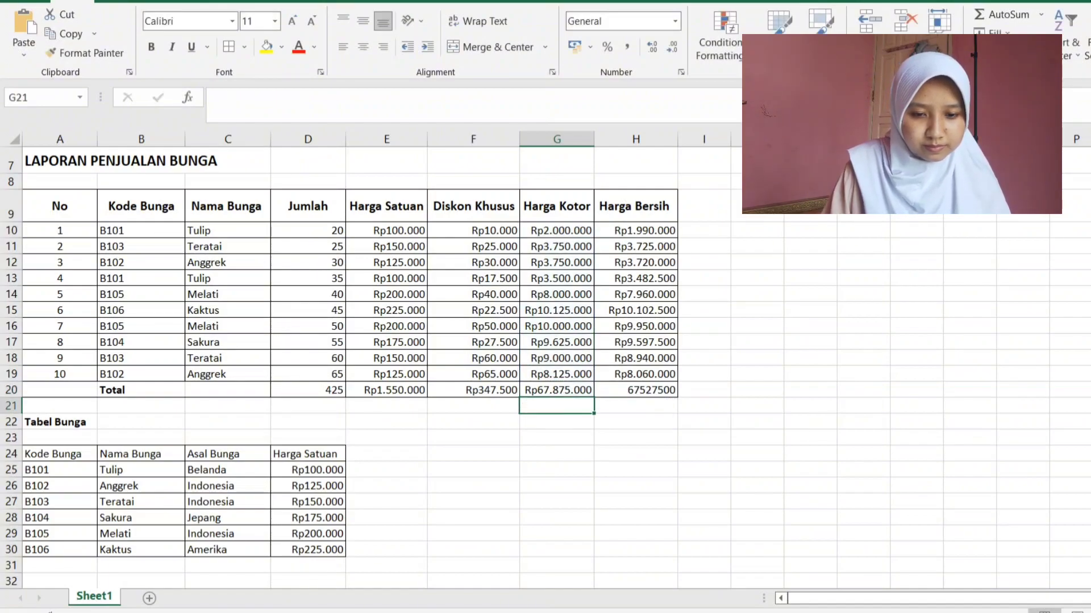
Replace the subtraction formula in H20 with =SUM(H10:H19) to total Harga Bersih, and select H10.
{"action": "left_click", "coordinate": [635, 390]}
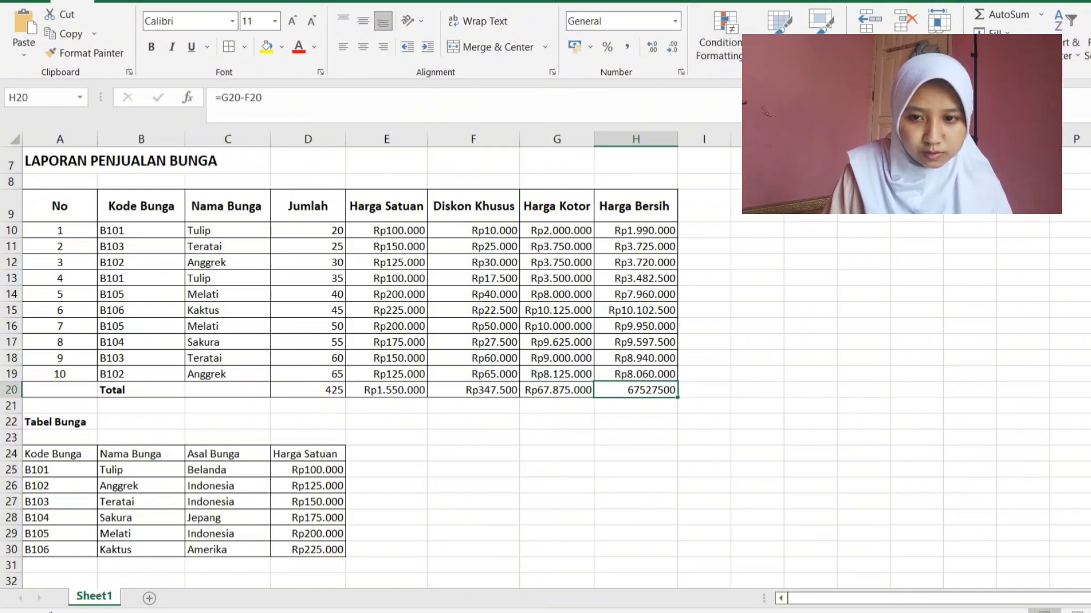
{"action": "left_click", "coordinate": [262, 98]}
{"action": "key", "text": "BackSpace"}
{"action": "key", "text": "BackSpace"}
{"action": "key", "text": "BackSpace"}
{"action": "key", "text": "BackSpace"}
{"action": "key", "text": "BackSpace"}
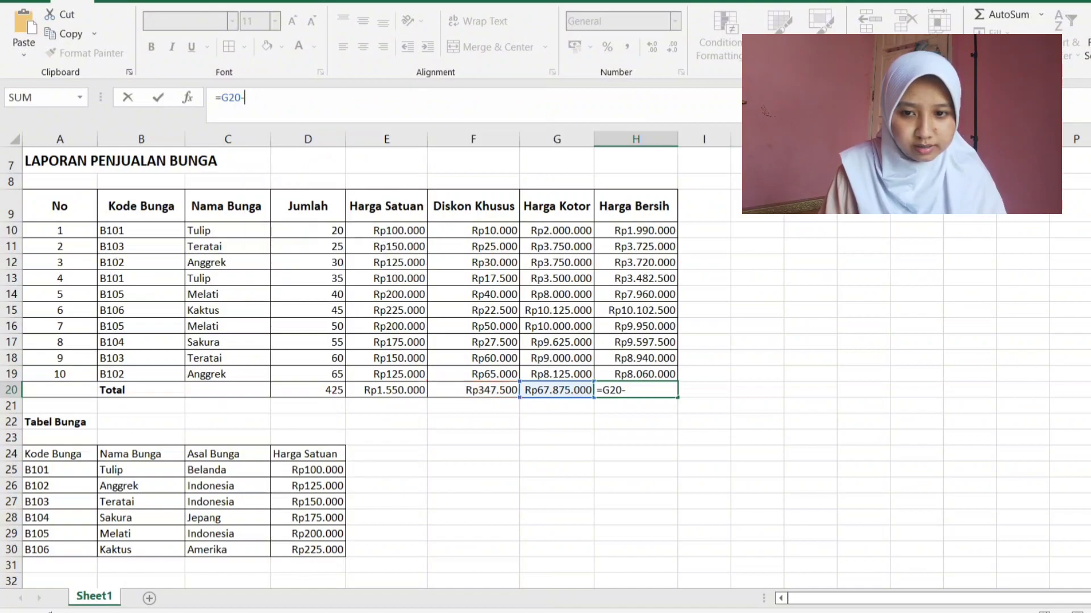
{"action": "key", "text": "BackSpace"}
{"action": "key", "text": "BackSpace"}
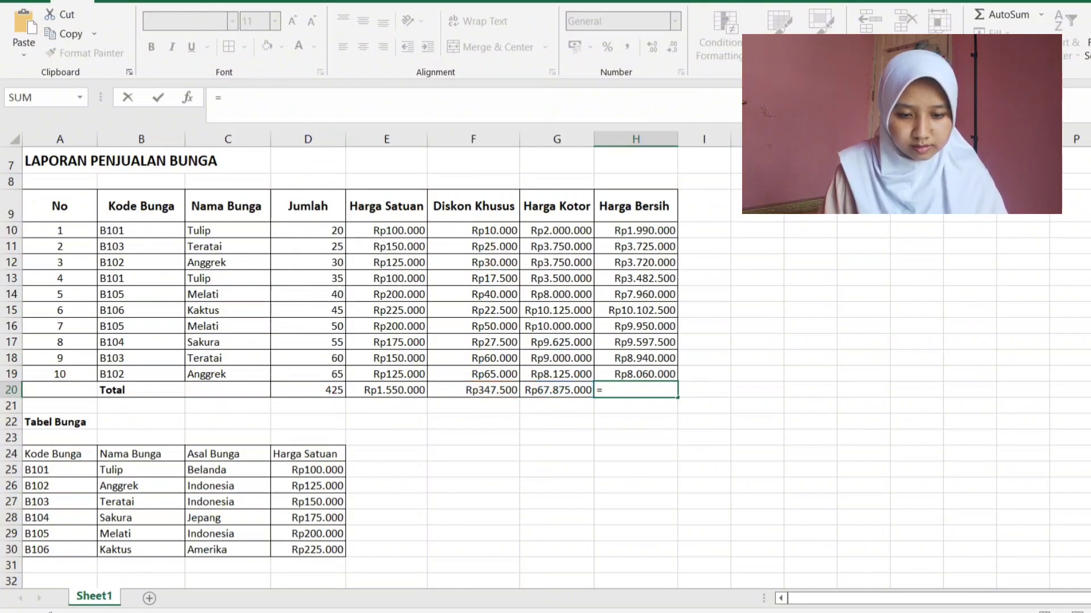
{"action": "type", "text": "SUM("}
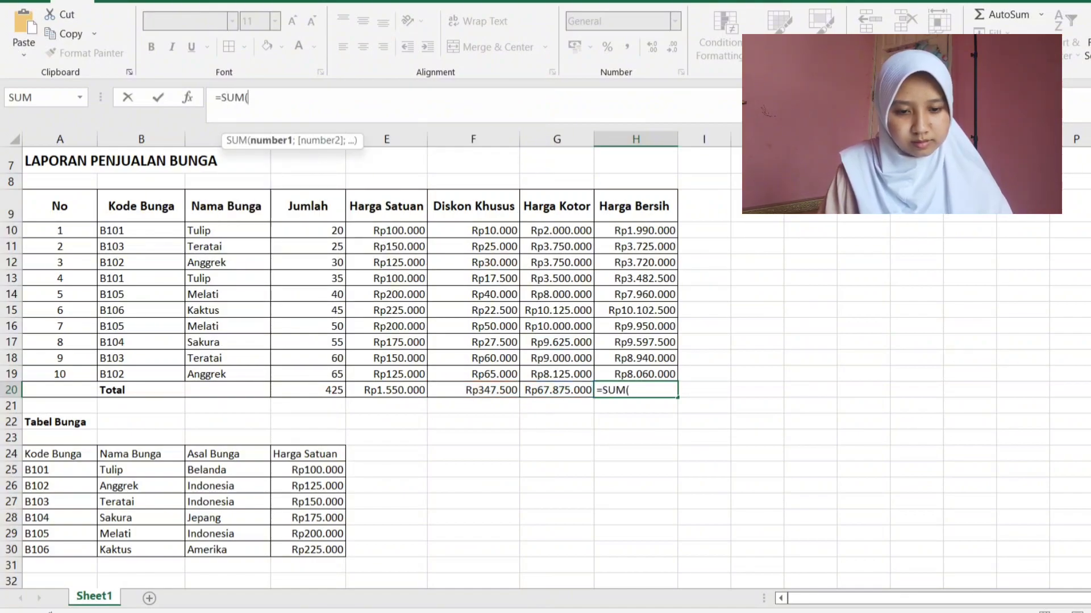
{"action": "left_click_drag", "start_coordinate": [637, 230], "coordinate": [653, 373]}
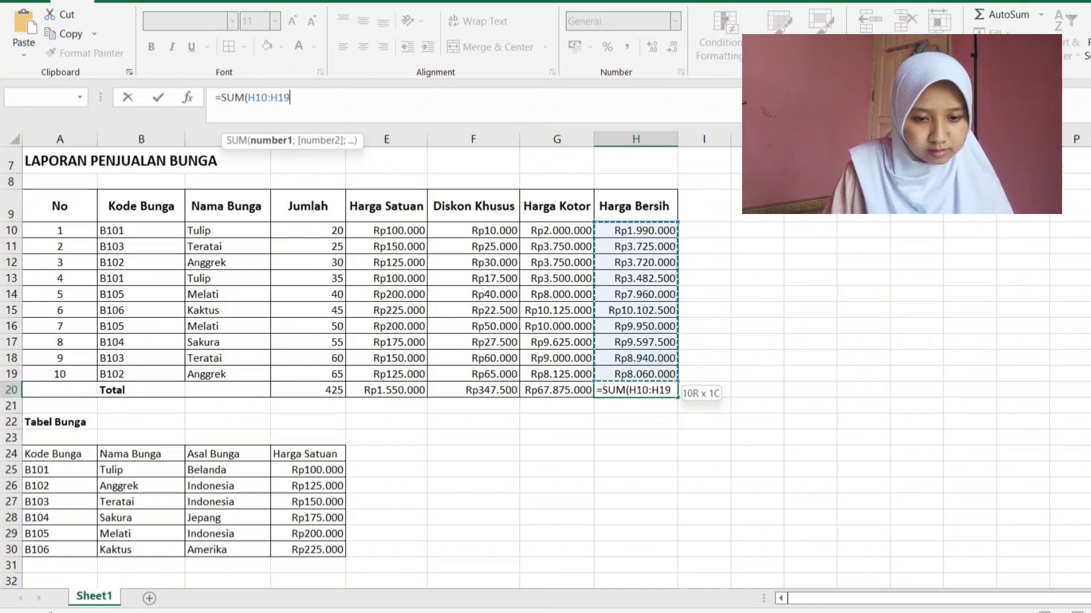
{"action": "key", "text": "Return"}
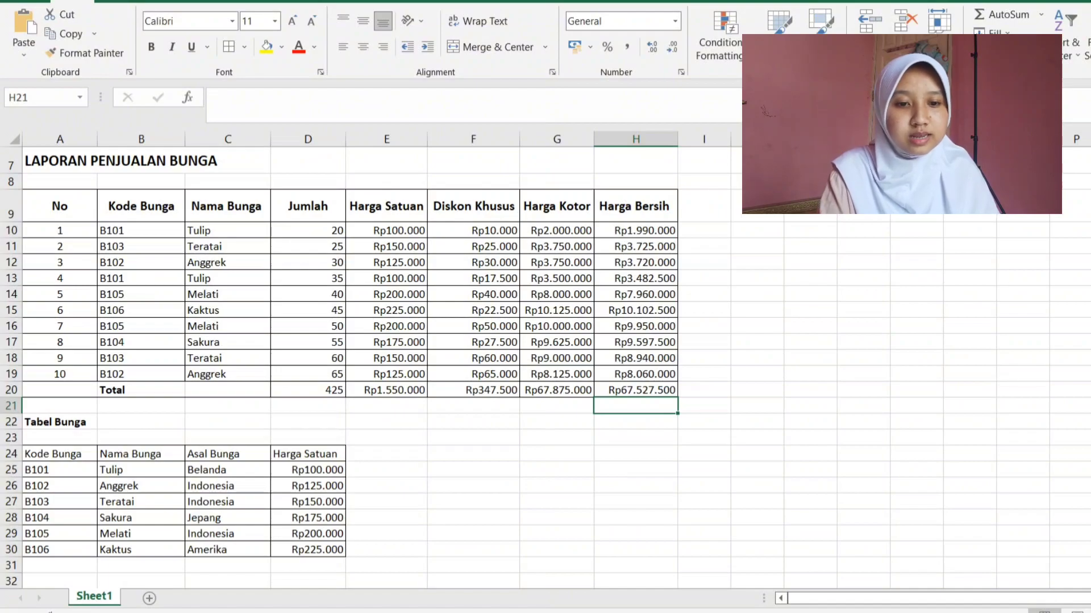
{"action": "left_click", "coordinate": [635, 230]}
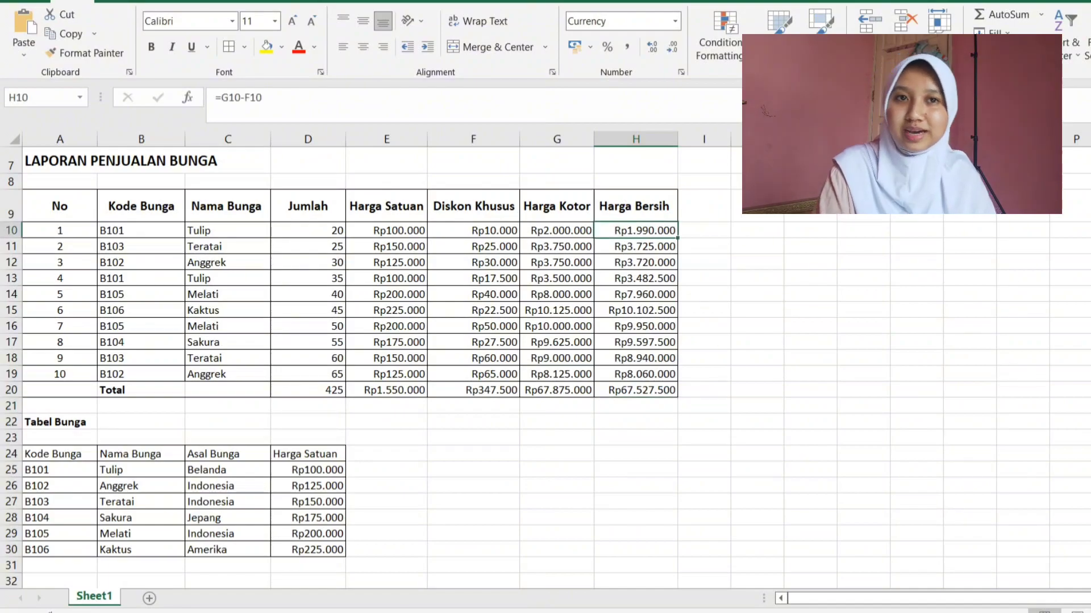